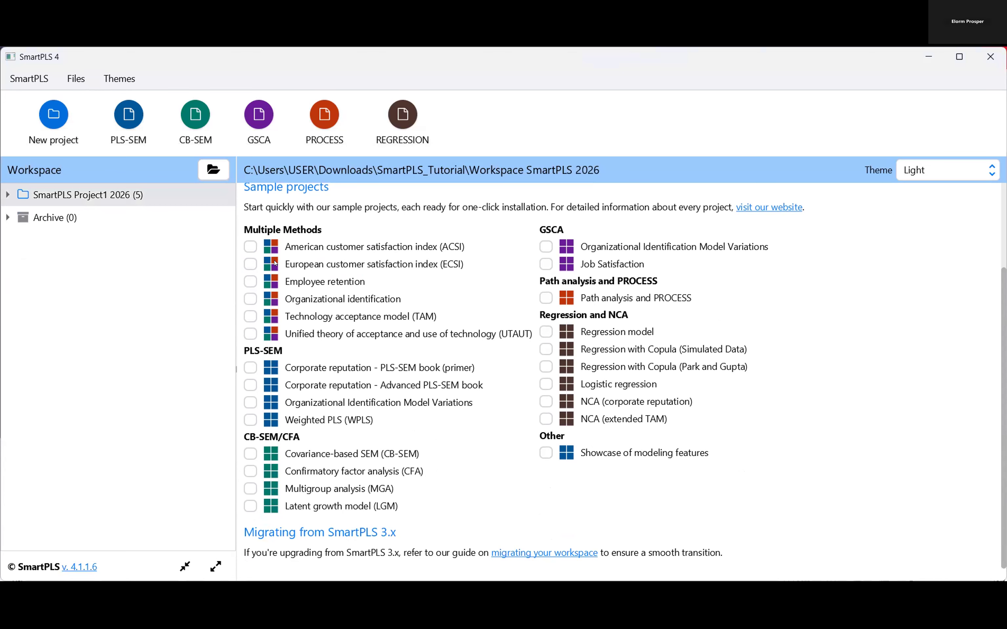
Step: Start setting up a new workspace and open the Downloads folder as its location
{"action": "scroll", "coordinate": [281, 266], "scroll_direction": "up", "scroll_amount": 3}
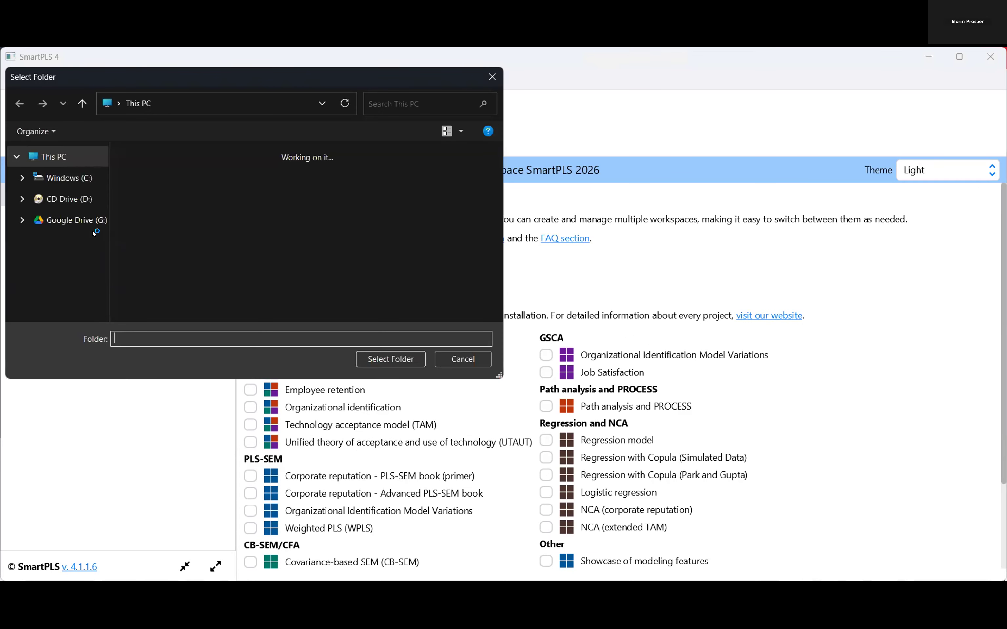
{"action": "left_click", "coordinate": [463, 359]}
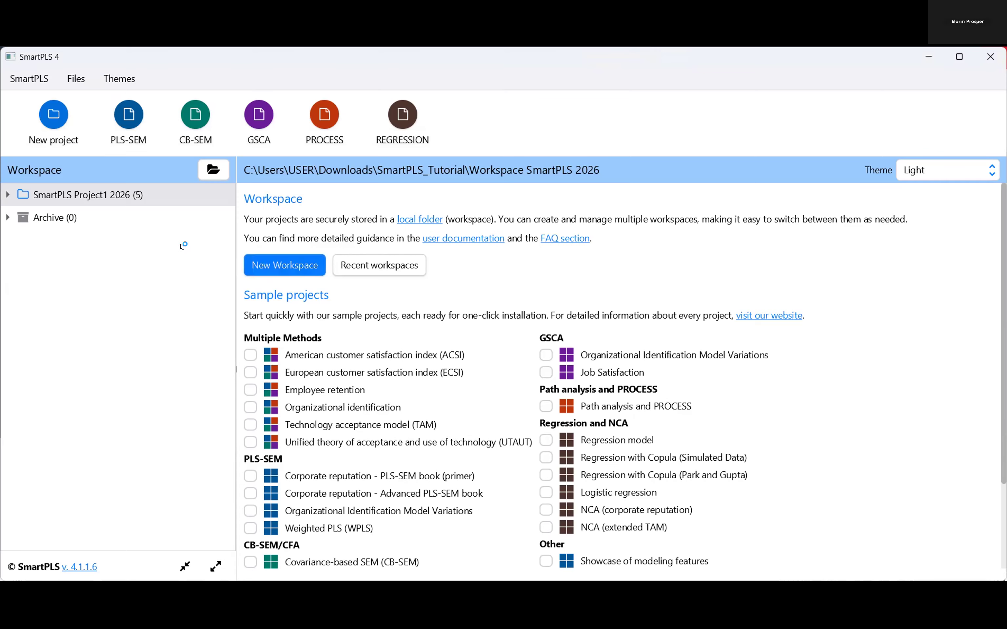
{"action": "left_click", "coordinate": [287, 263]}
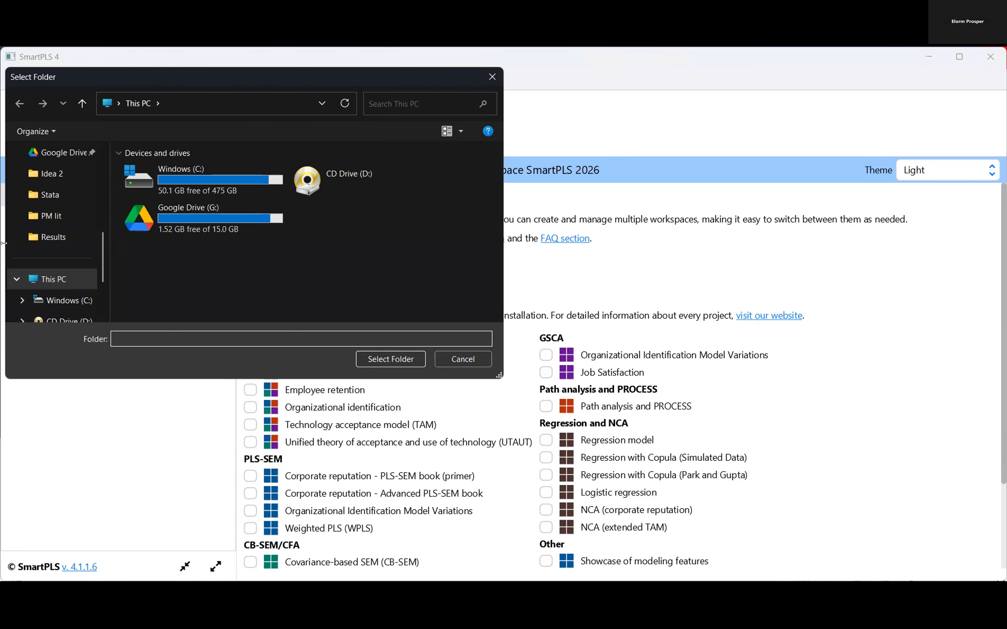
{"action": "scroll", "coordinate": [32, 229], "scroll_direction": "up", "scroll_amount": 5}
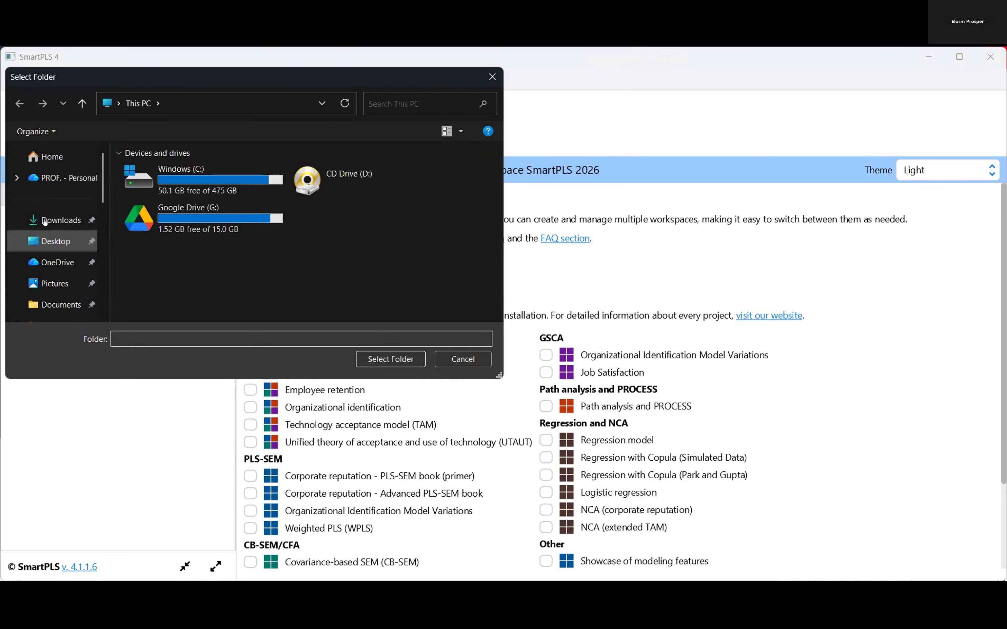
{"action": "left_click", "coordinate": [261, 332]}
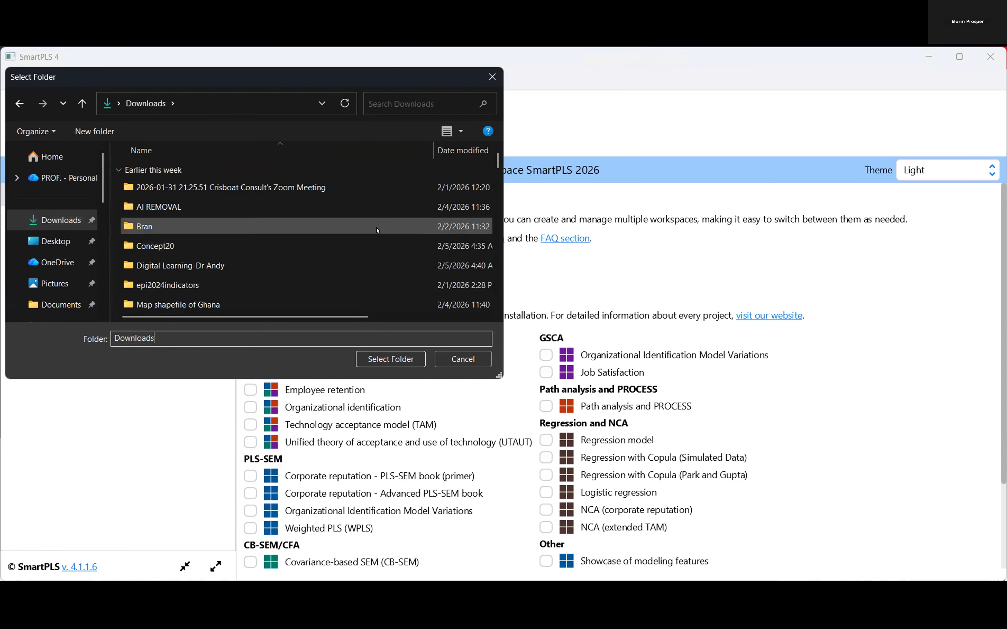
Step: Create a folder named NUGS_PLS-SEM2026 in Downloads and select it as the workspace
{"action": "left_click", "coordinate": [358, 188]}
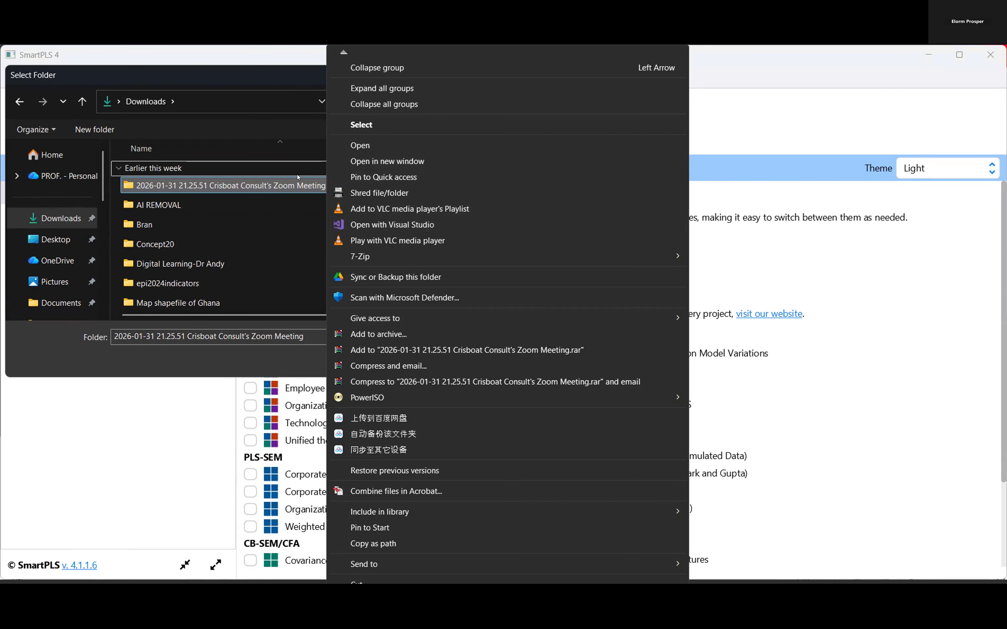
{"action": "key", "text": "Escape"}
{"action": "key", "text": "ctrl+shift+n"}
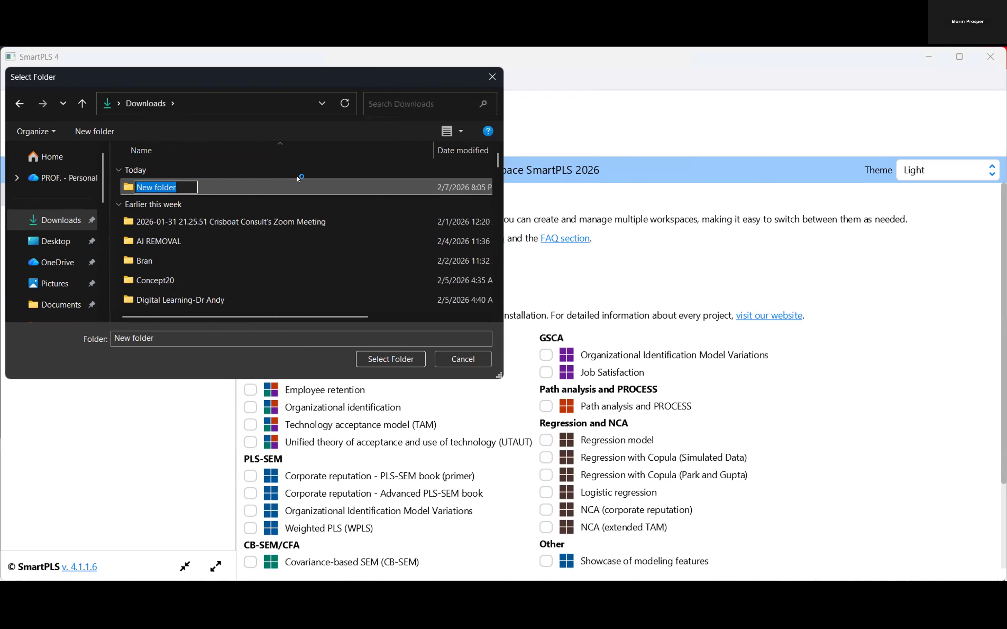
{"action": "type", "text": "NUGS"}
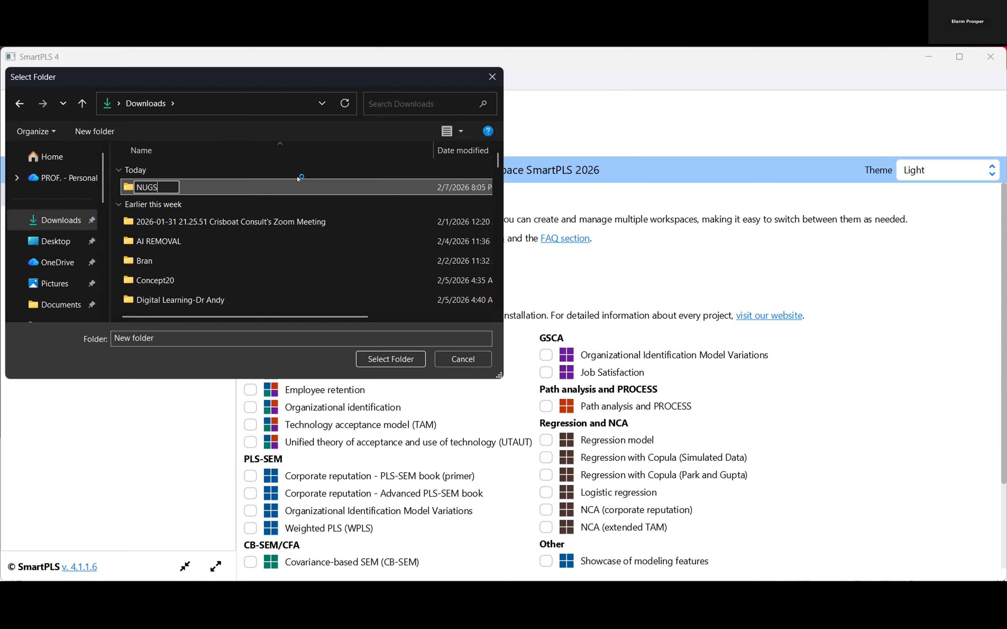
{"action": "type", "text": "_PLS-SEM2026"}
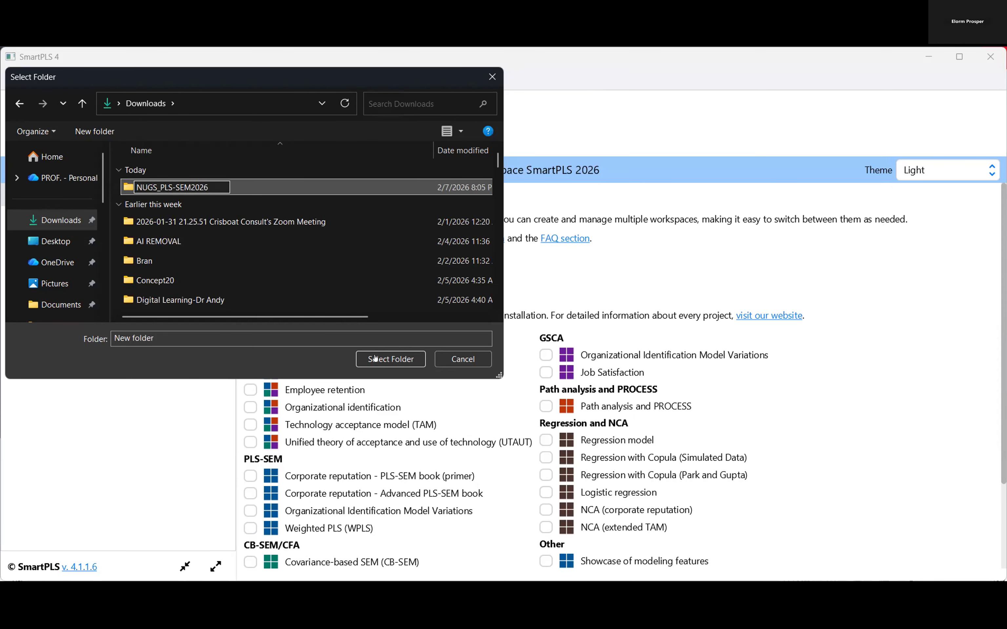
{"action": "key", "text": "Return"}
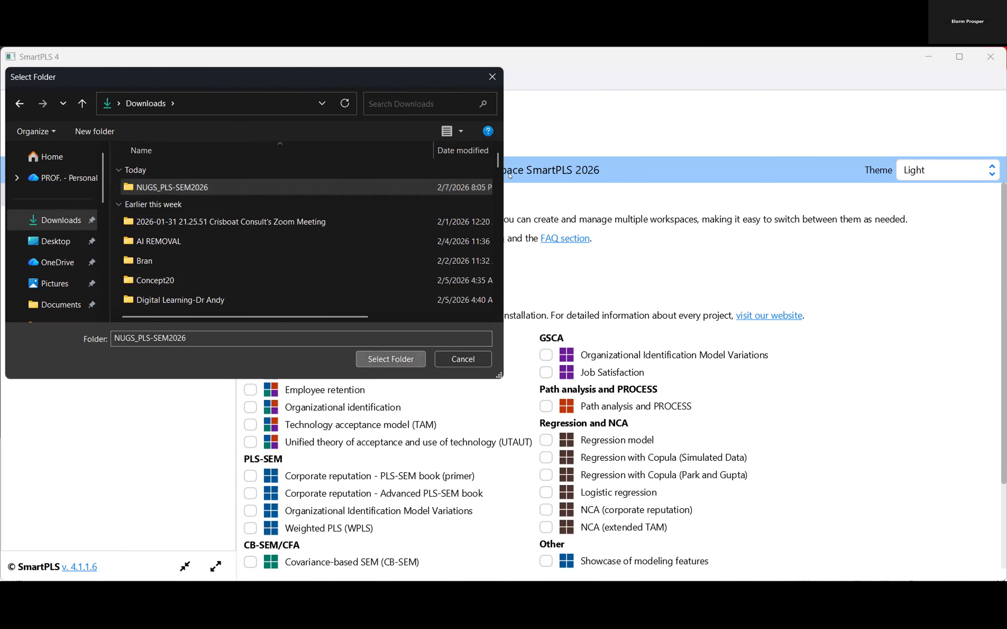
{"action": "key", "text": "Return"}
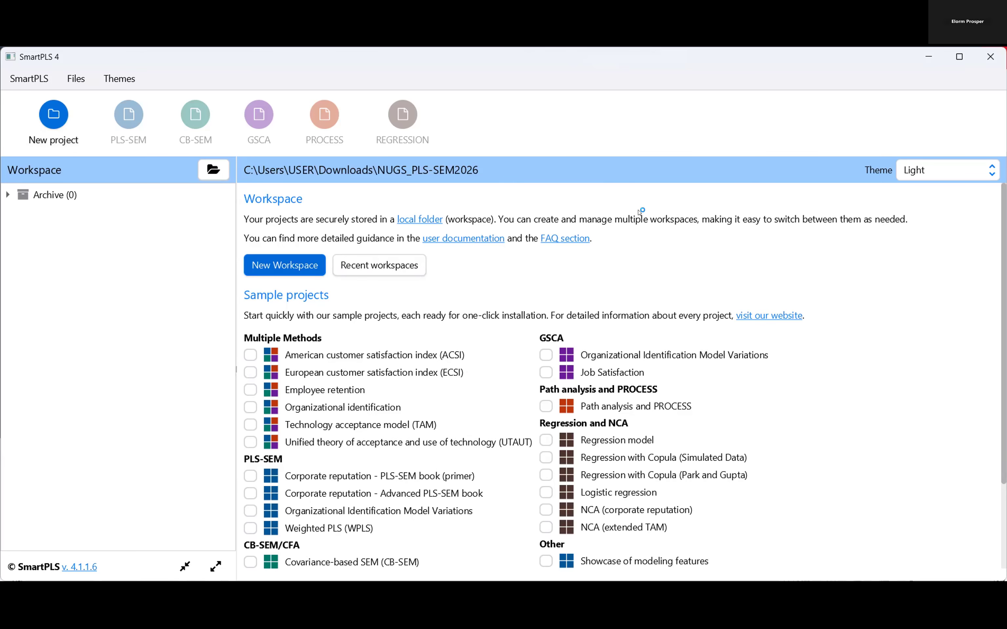
{"action": "scroll", "coordinate": [320, 288], "scroll_direction": "down", "scroll_amount": 2}
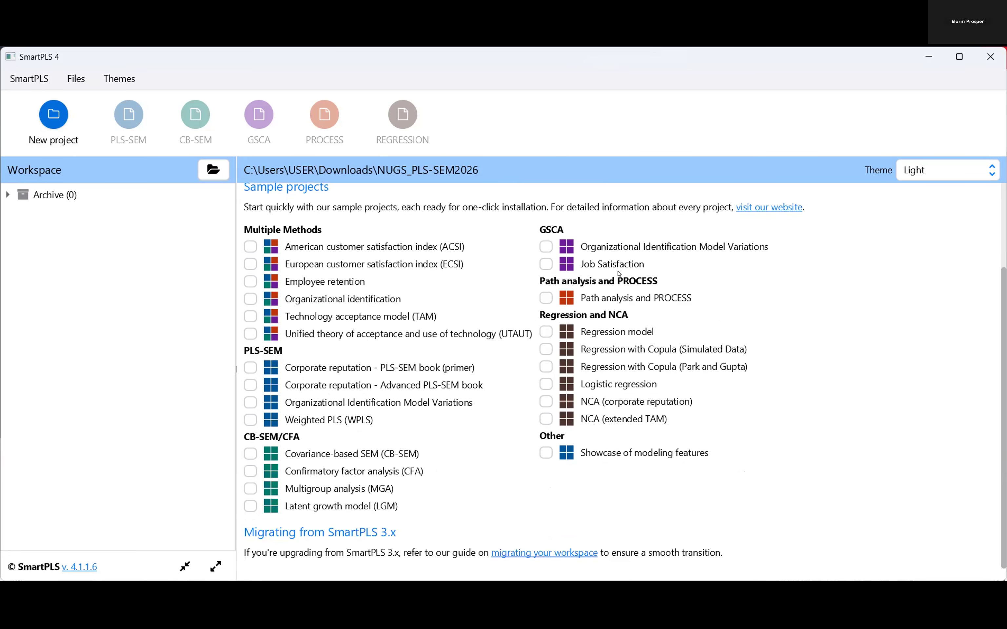
{"action": "left_click", "coordinate": [793, 213]}
{"action": "scroll", "coordinate": [853, 166], "scroll_direction": "up", "scroll_amount": 3}
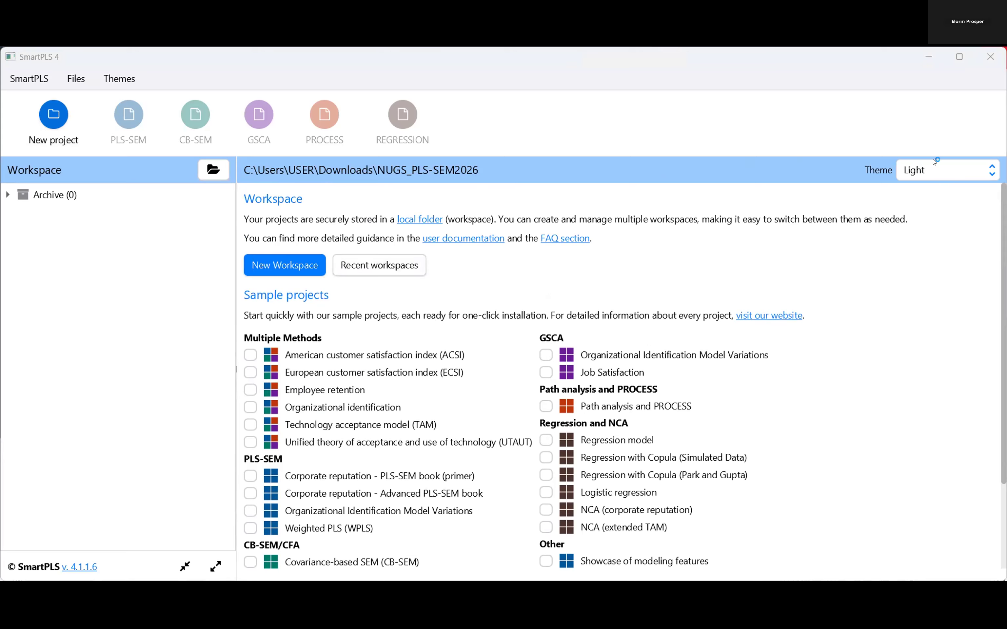
Step: Preview the Dark and Light (color-blind) interface themes and set the theme back to Light
{"action": "left_click", "coordinate": [926, 167]}
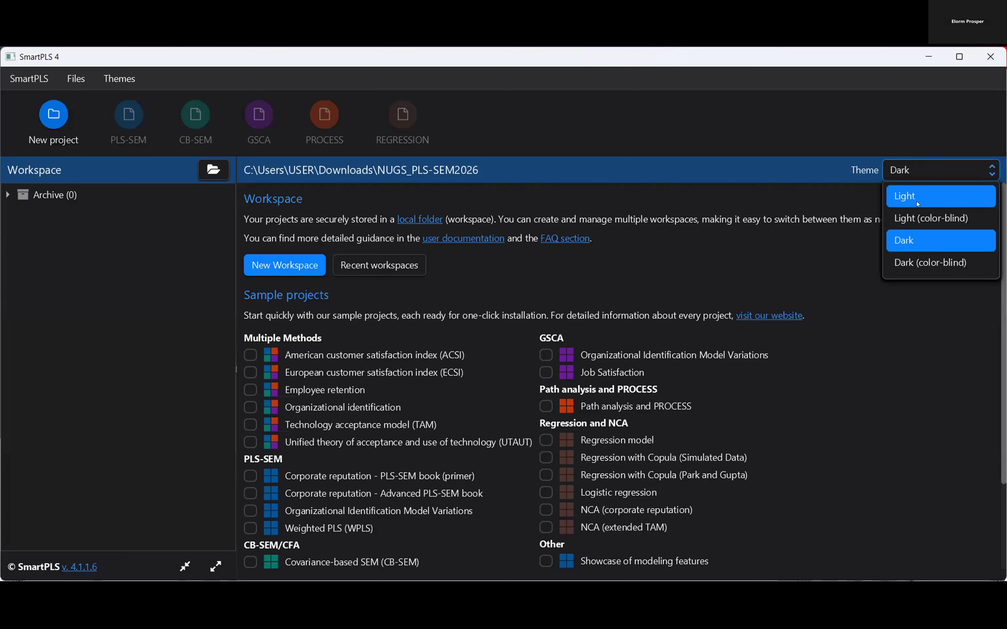
{"action": "left_click", "coordinate": [919, 203]}
{"action": "left_click", "coordinate": [926, 170]}
{"action": "left_click", "coordinate": [926, 218]}
{"action": "left_click", "coordinate": [927, 170]}
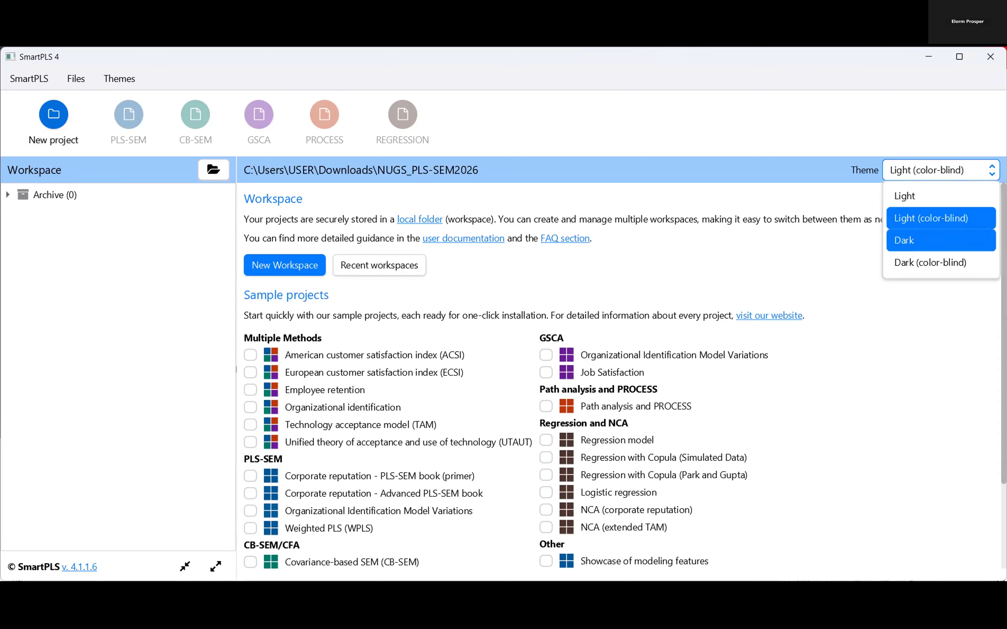
{"action": "left_click", "coordinate": [926, 240]}
{"action": "left_click", "coordinate": [926, 170]}
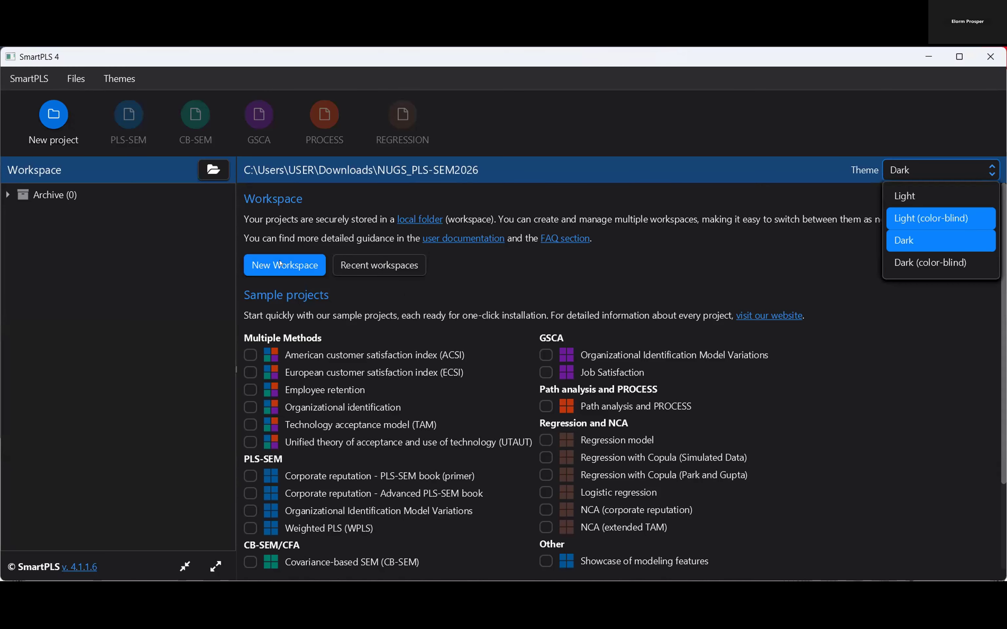
{"action": "left_click", "coordinate": [919, 196]}
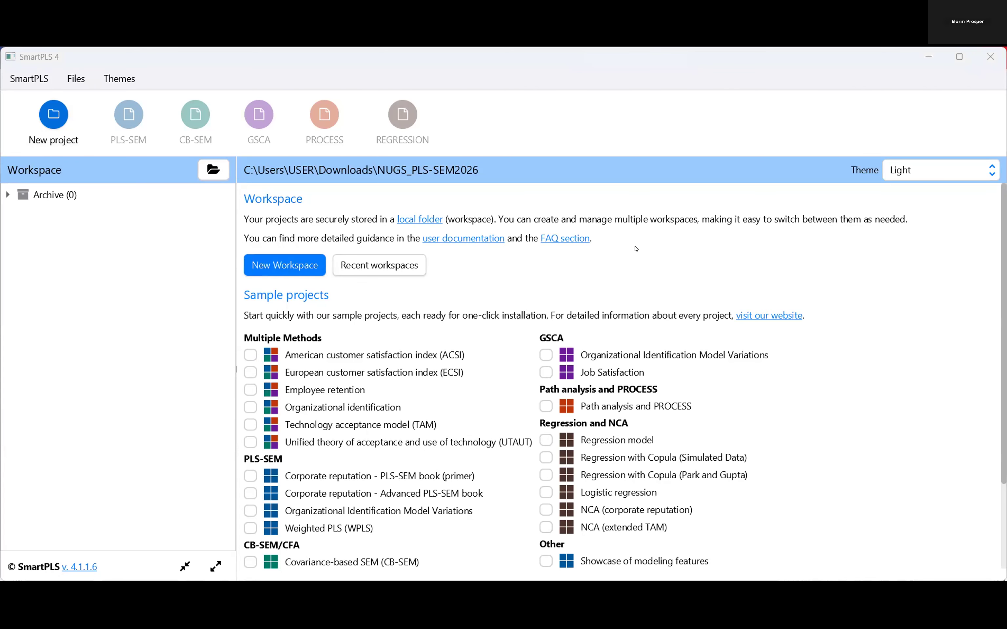
{"action": "left_click", "coordinate": [712, 276]}
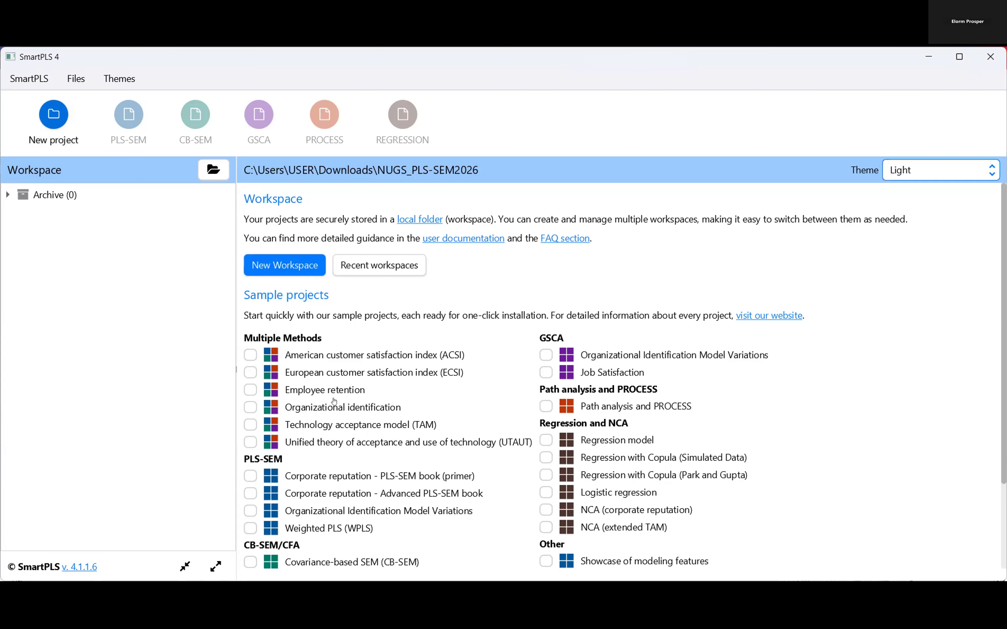
{"action": "scroll", "coordinate": [247, 292], "scroll_direction": "down", "scroll_amount": 3}
{"action": "scroll", "coordinate": [258, 314], "scroll_direction": "up", "scroll_amount": 3}
{"action": "scroll", "coordinate": [248, 307], "scroll_direction": "down", "scroll_amount": 2}
{"action": "scroll", "coordinate": [258, 312], "scroll_direction": "up", "scroll_amount": 1}
{"action": "left_click", "coordinate": [251, 306]}
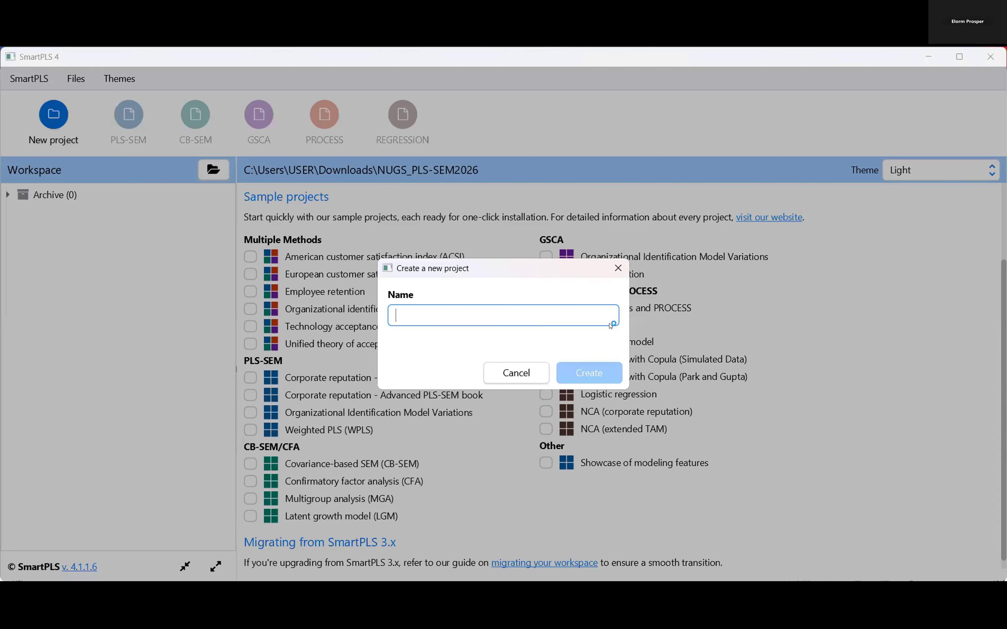
Step: Create a new project named Tutorial_Nugs_PLS-SEm in the workspace
{"action": "type", "text": "Tutorial"}
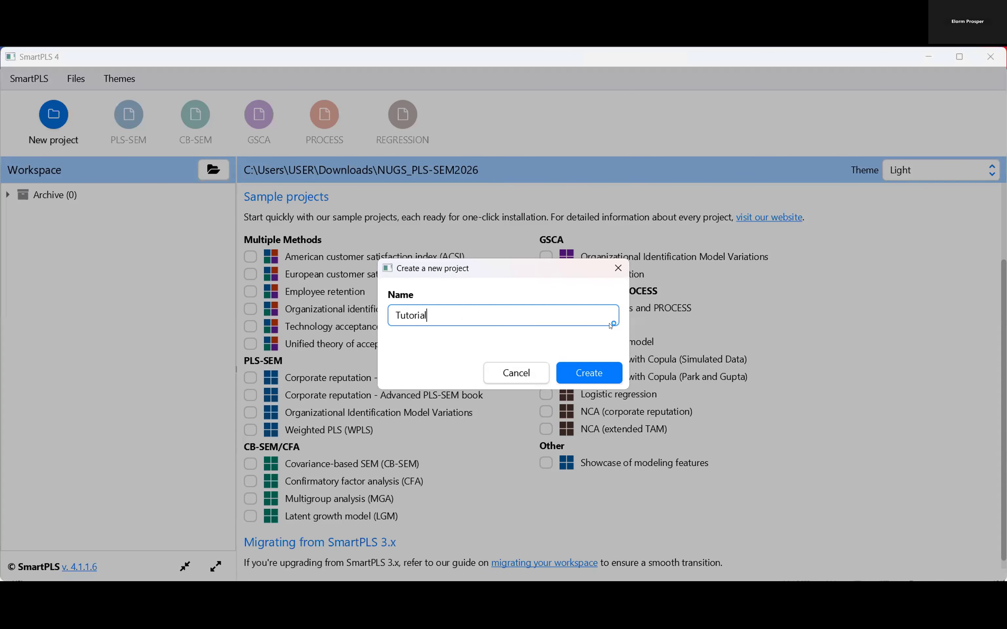
{"action": "type", "text": "_Nugs_PLS-SEm"}
{"action": "key", "text": "Return"}
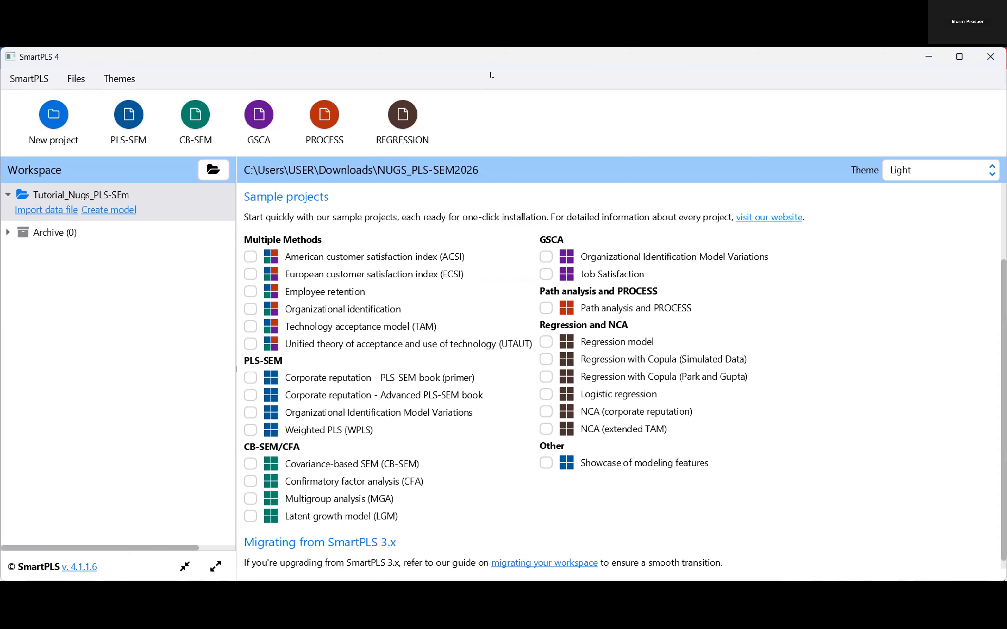
{"action": "left_click", "coordinate": [76, 211]}
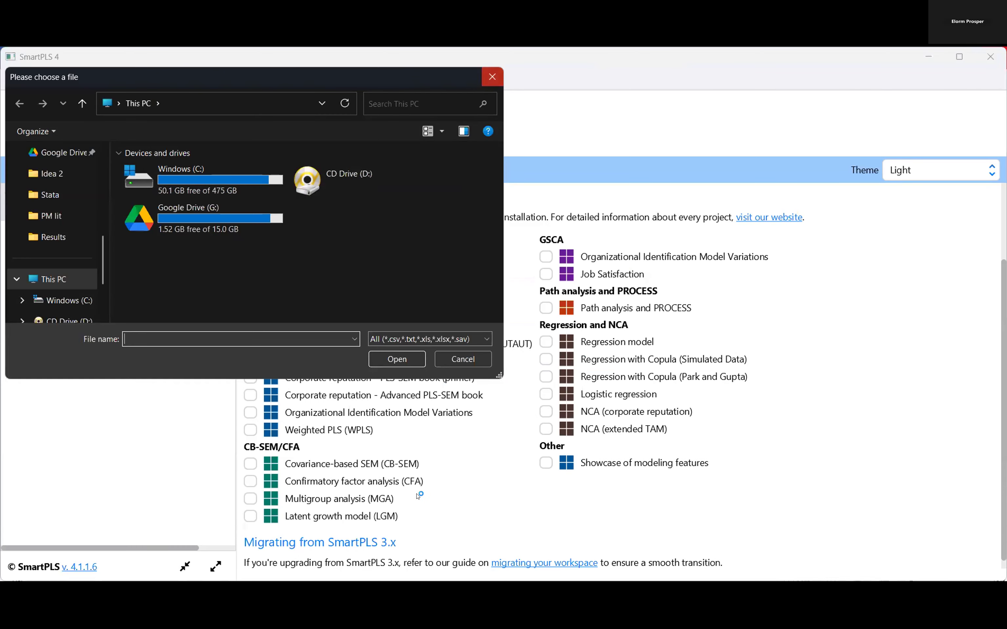
{"action": "key", "text": "Escape"}
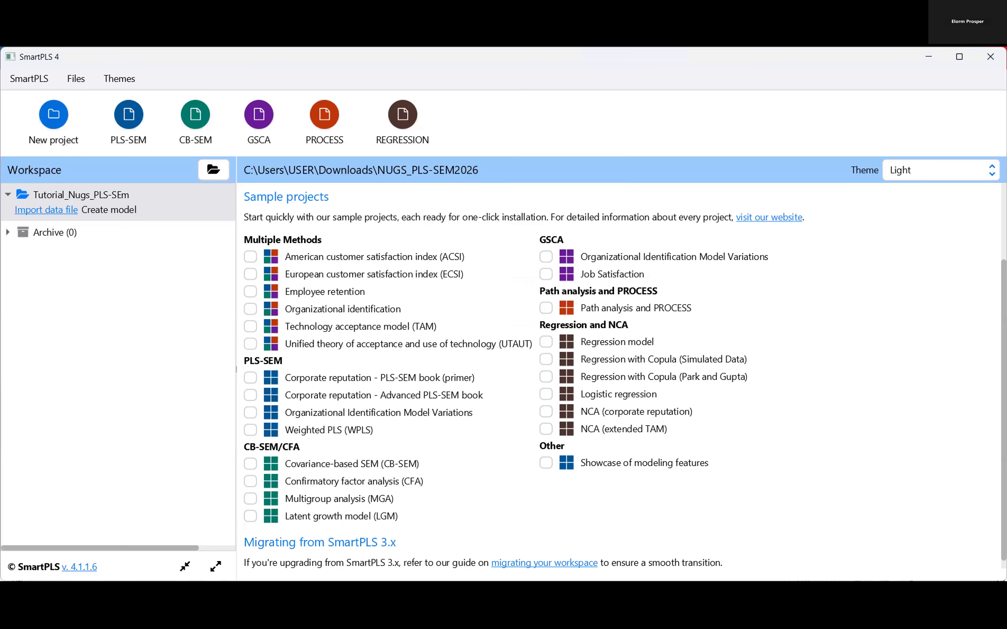
{"action": "left_click", "coordinate": [109, 210]}
{"action": "left_click", "coordinate": [607, 223]}
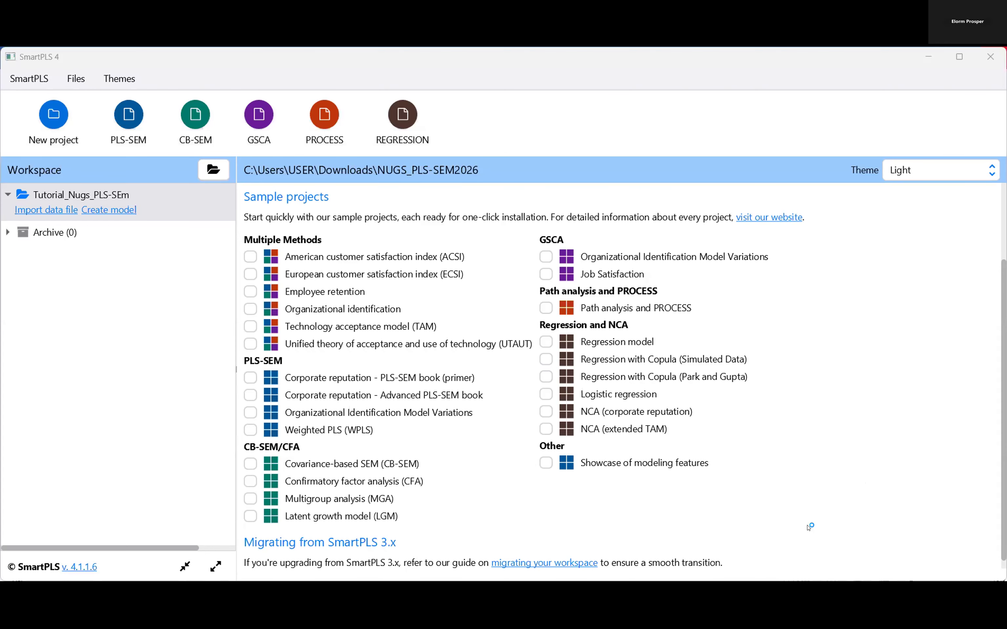
Step: Delete the Tutorial_Nugs_PLS-SEm project from the workspace
{"action": "key", "text": "alt+Tab"}
{"action": "right_click", "coordinate": [70, 194]}
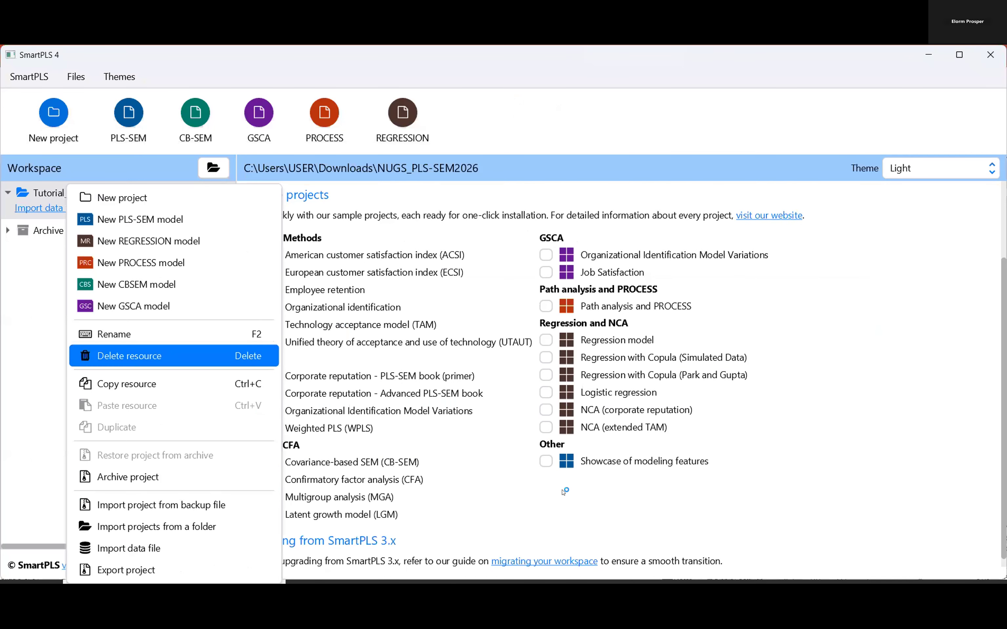
{"action": "left_click", "coordinate": [134, 353]}
Step: Select the existing NUGS_PLS-SEM2026 folder in Downloads as the workspace through the new workspace setup
{"action": "scroll", "coordinate": [267, 271], "scroll_direction": "up", "scroll_amount": 3}
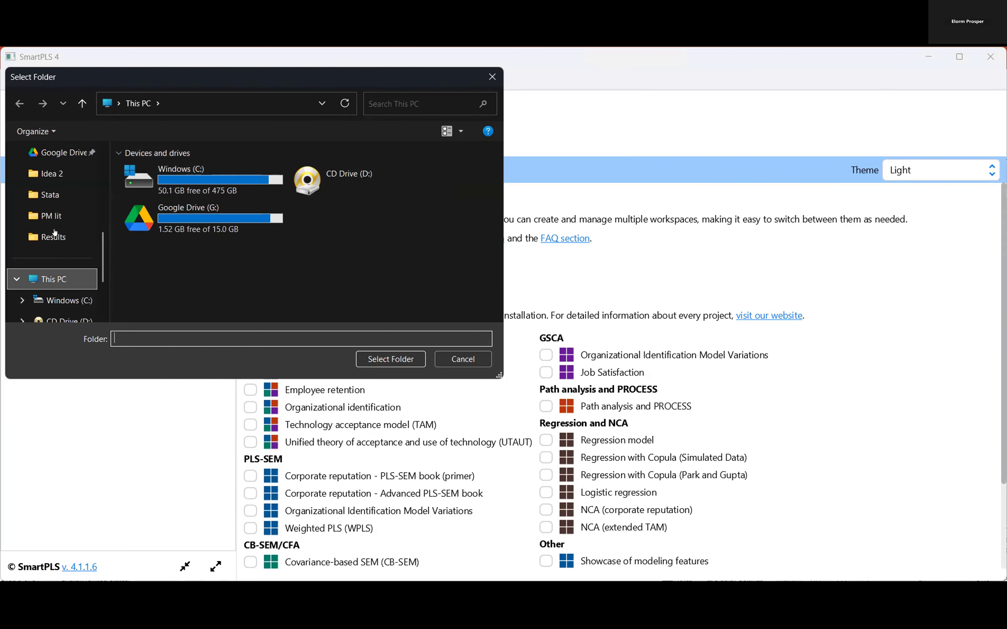
{"action": "scroll", "coordinate": [64, 227], "scroll_direction": "up", "scroll_amount": 5}
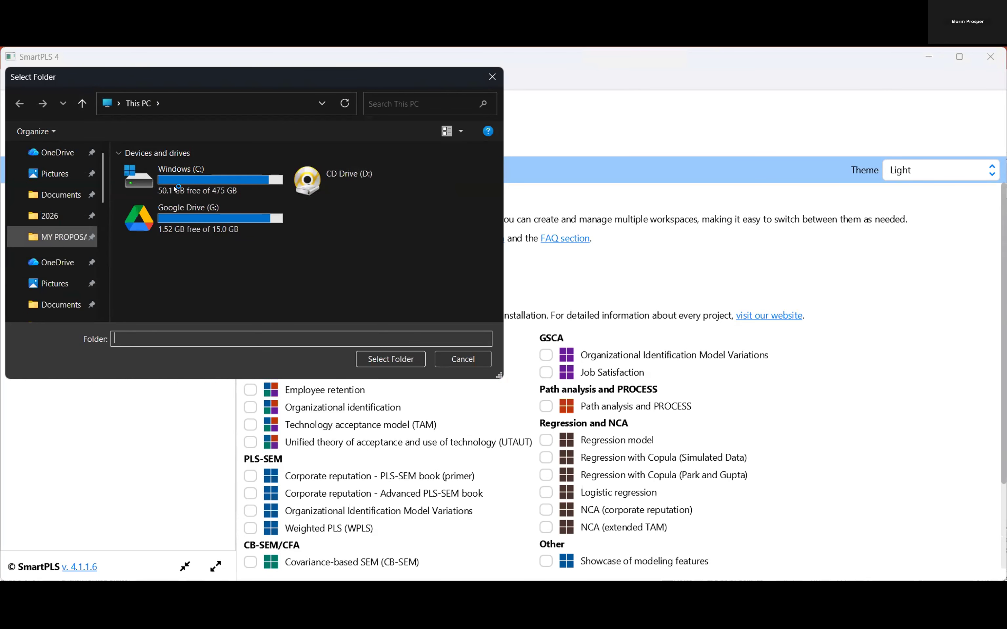
{"action": "left_click", "coordinate": [64, 221]}
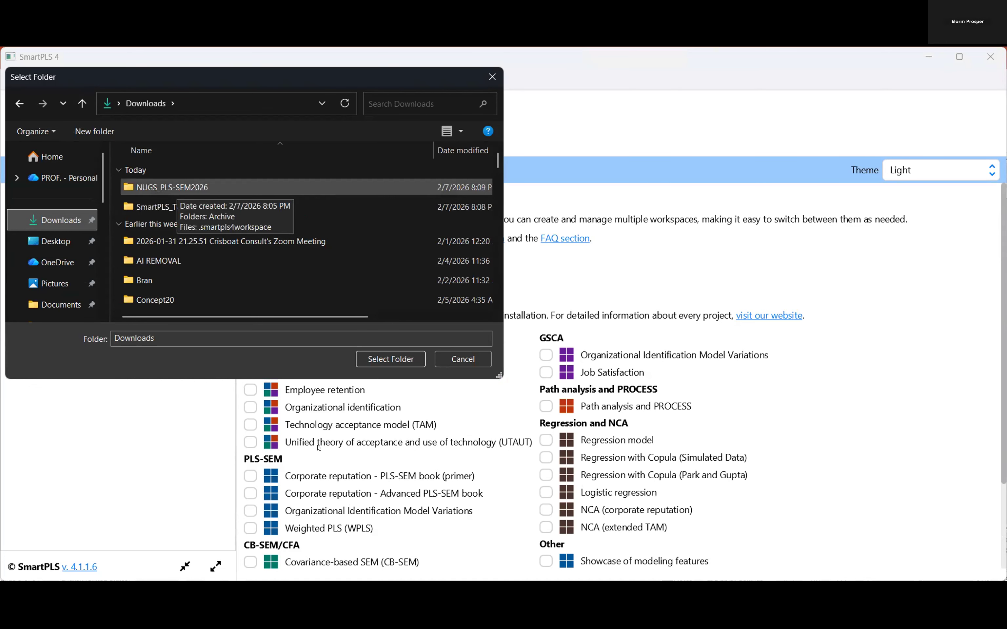
{"action": "right_click", "coordinate": [333, 237]}
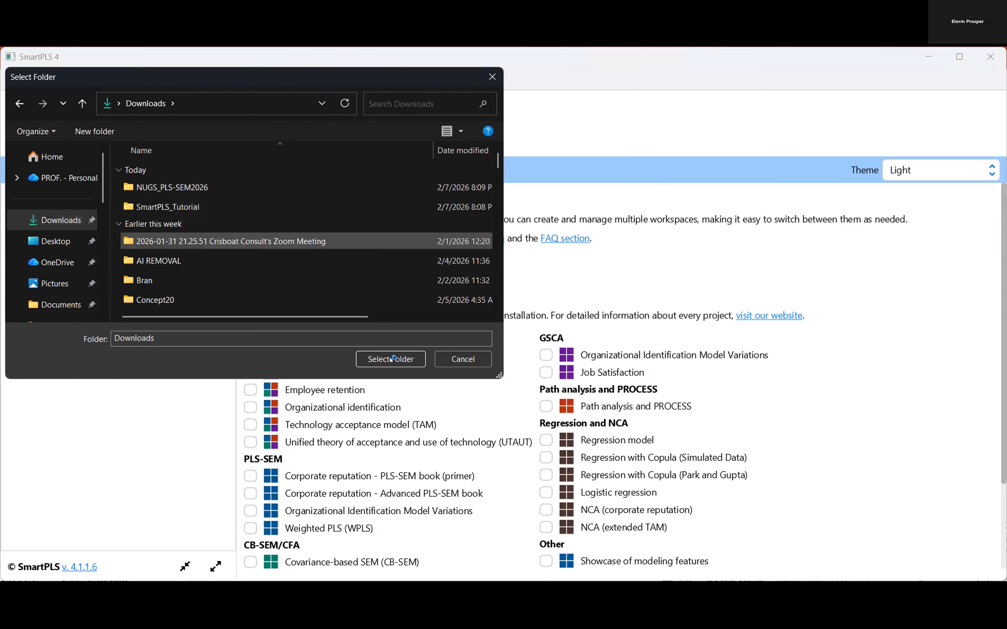
{"action": "left_click", "coordinate": [480, 199]}
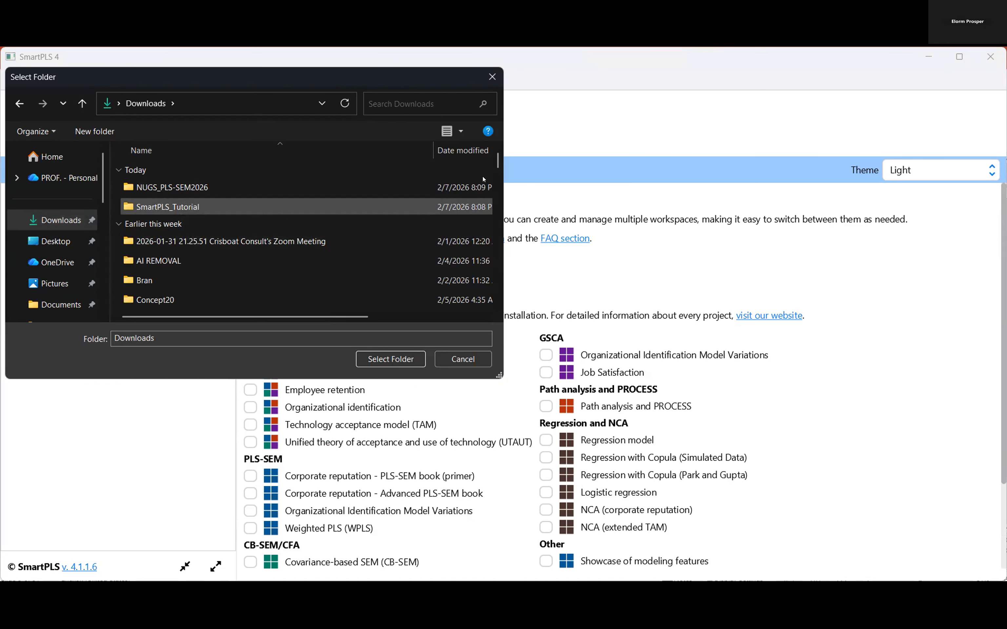
{"action": "right_click", "coordinate": [274, 279]}
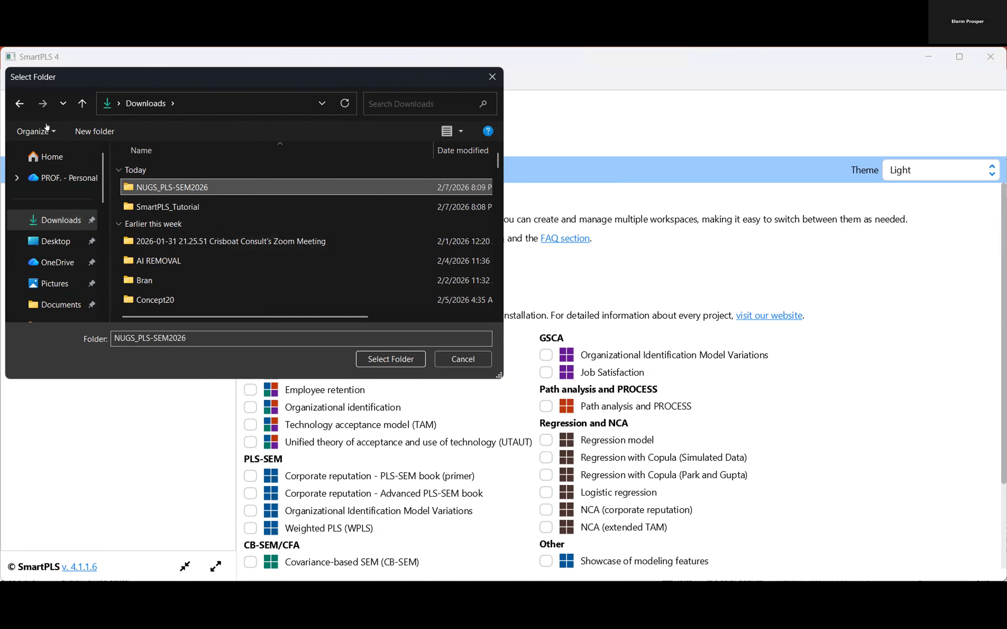
{"action": "left_click", "coordinate": [391, 359]}
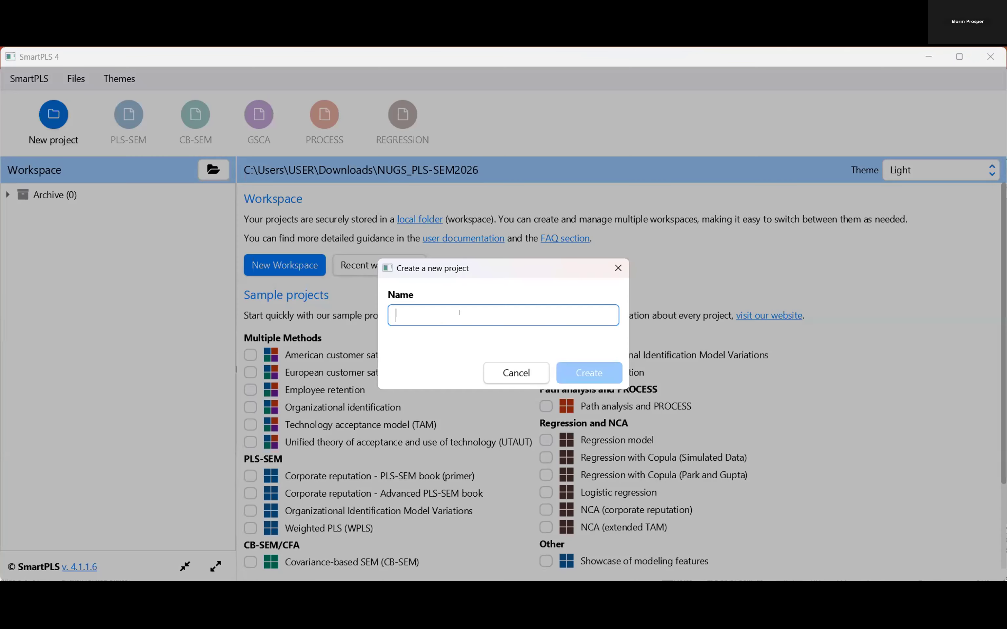
Step: Create a new project named Tutorials_NUGS_PLS-SEM in the workspace
{"action": "type", "text": "Tutorials-"}
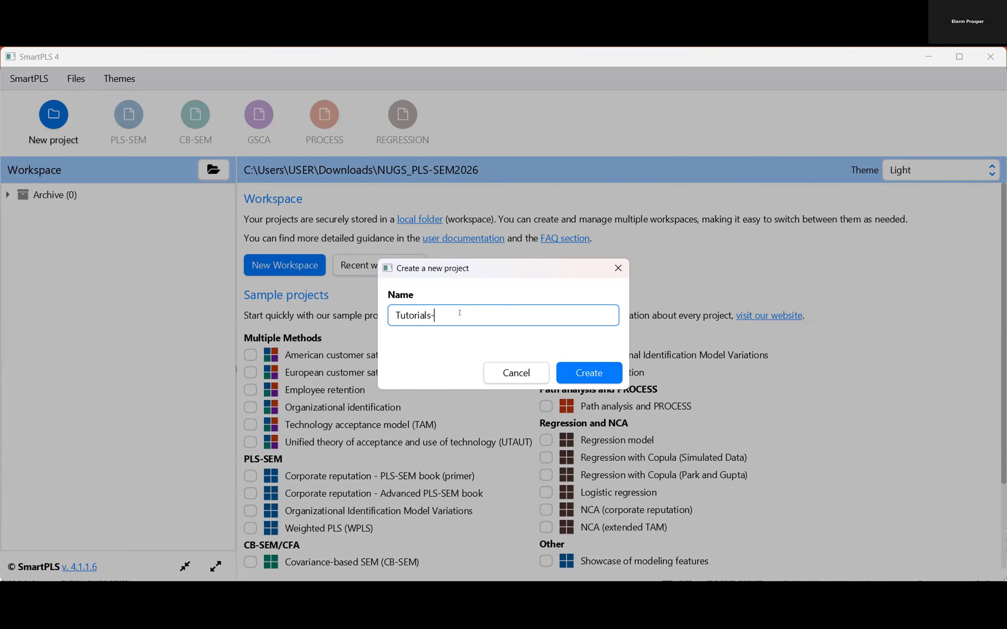
{"action": "type", "text": "_NUGS"}
{"action": "type", "text": " PLS-SEM"}
{"action": "key", "text": "Return"}
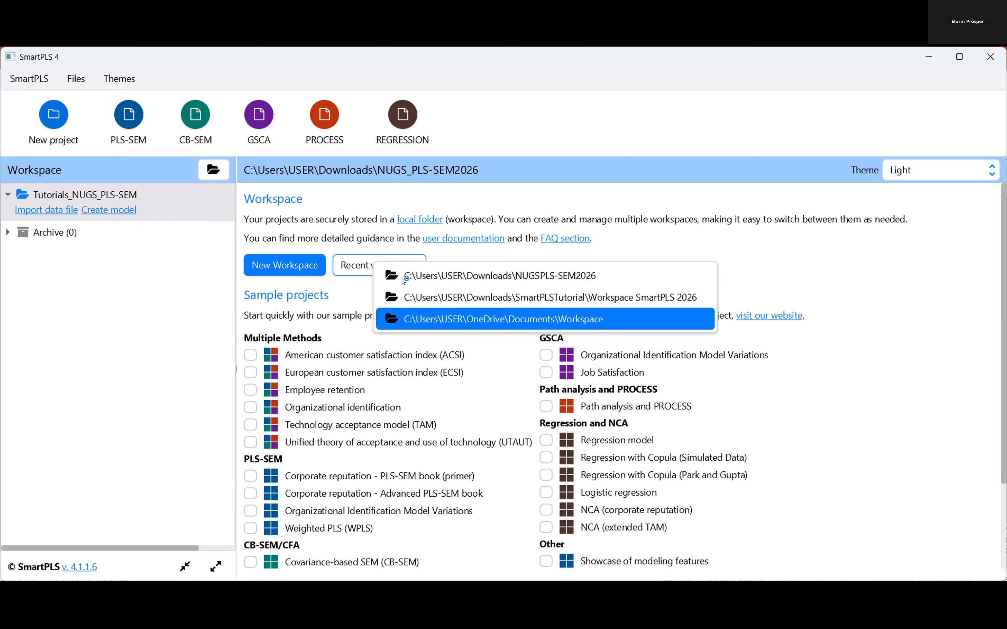
Step: Switch to the recent workspace stored in OneDrive\Documents\Workspace
{"action": "left_click", "coordinate": [497, 284]}
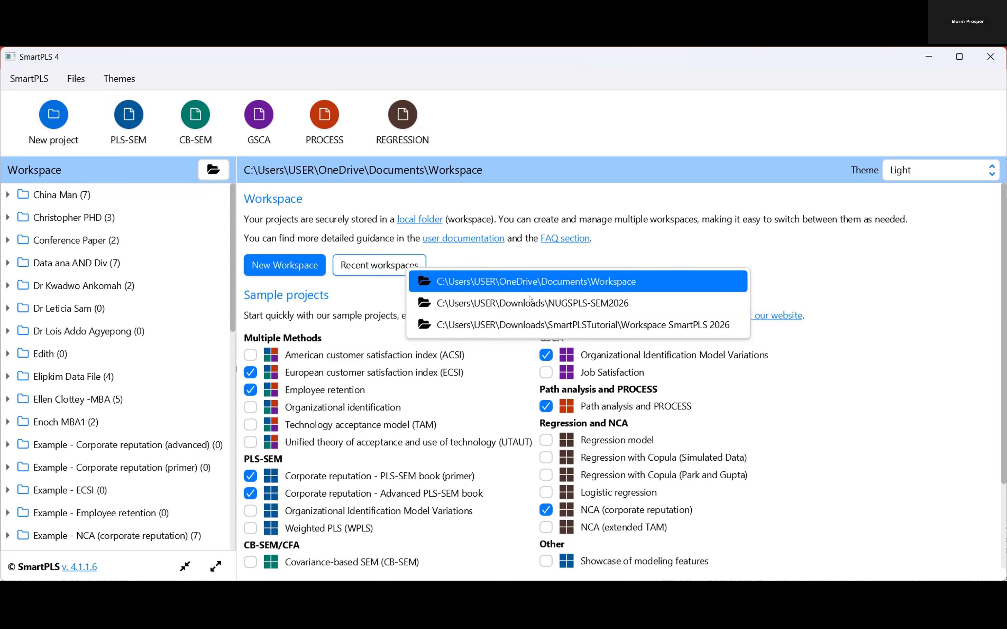
Step: Switch to the recent NUGS_PLS-SEM2026 workspace in Downloads and look over the sample projects
{"action": "key", "text": "Down"}
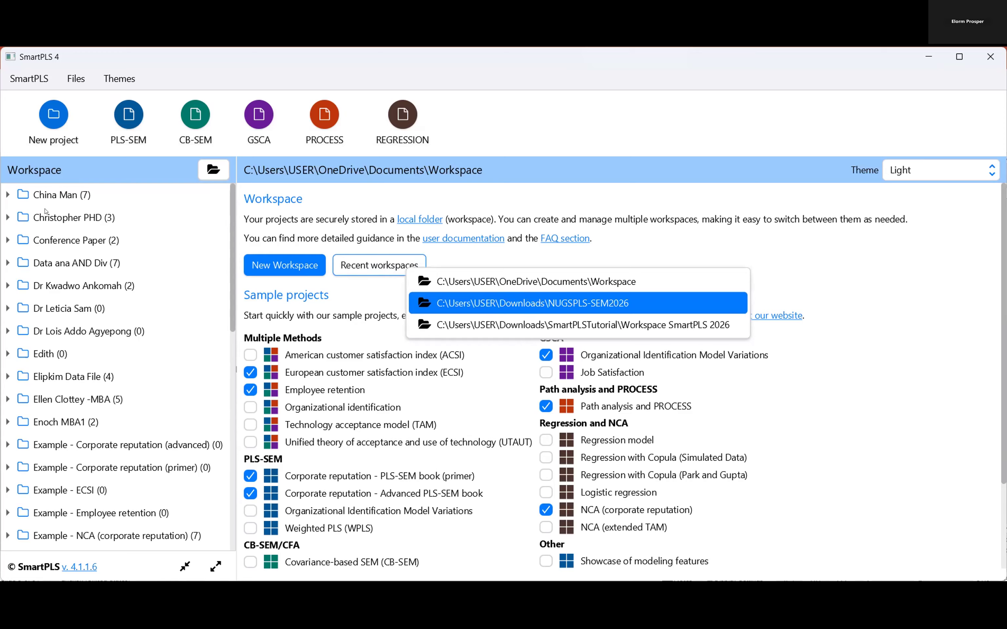
{"action": "key", "text": "Return"}
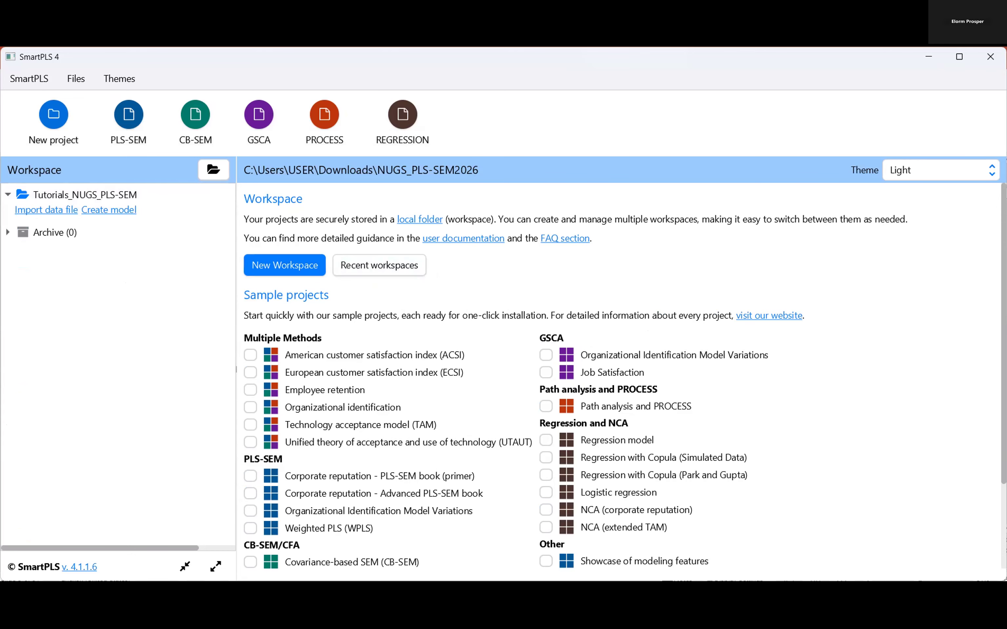
{"action": "scroll", "coordinate": [716, 562], "scroll_direction": "down", "scroll_amount": 2}
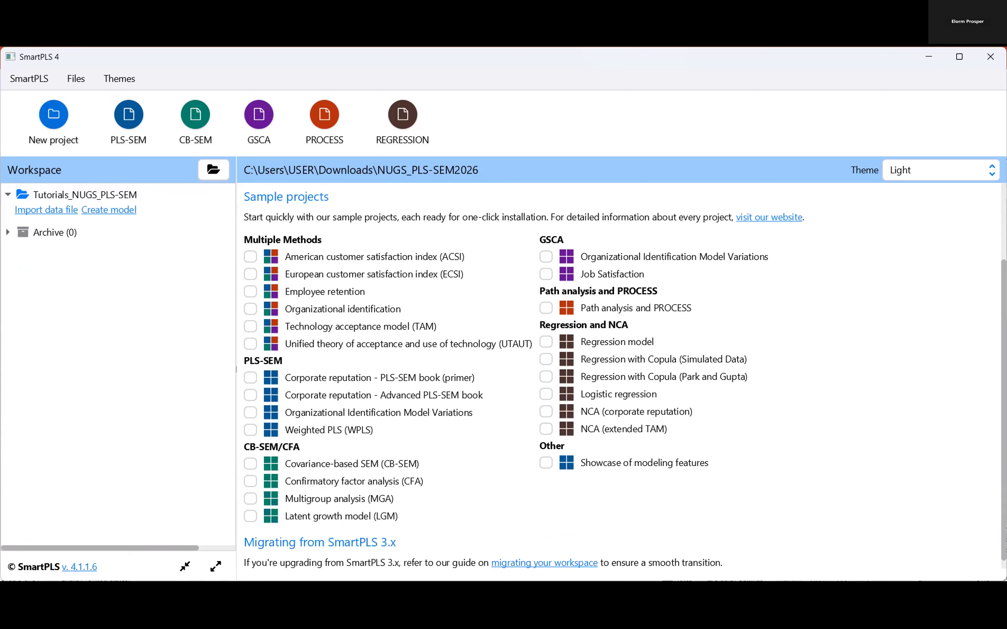
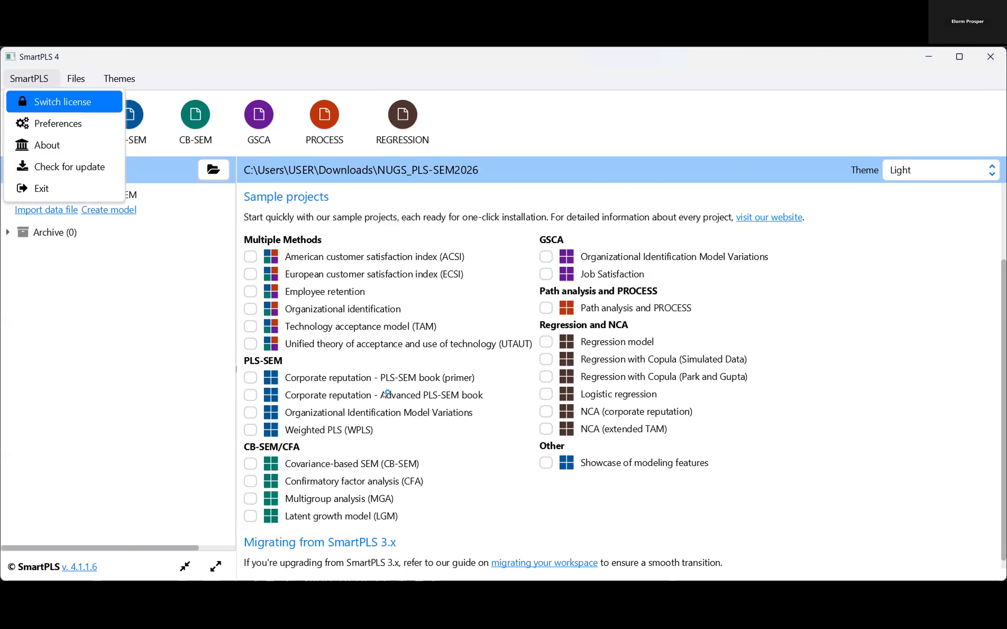
Step: Examine the program preferences, the workspace selection options, the recent workspaces and the available colour themes
{"action": "key", "text": "Down"}
{"action": "key", "text": "Return"}
{"action": "mouse_move", "coordinate": [79, 79]}
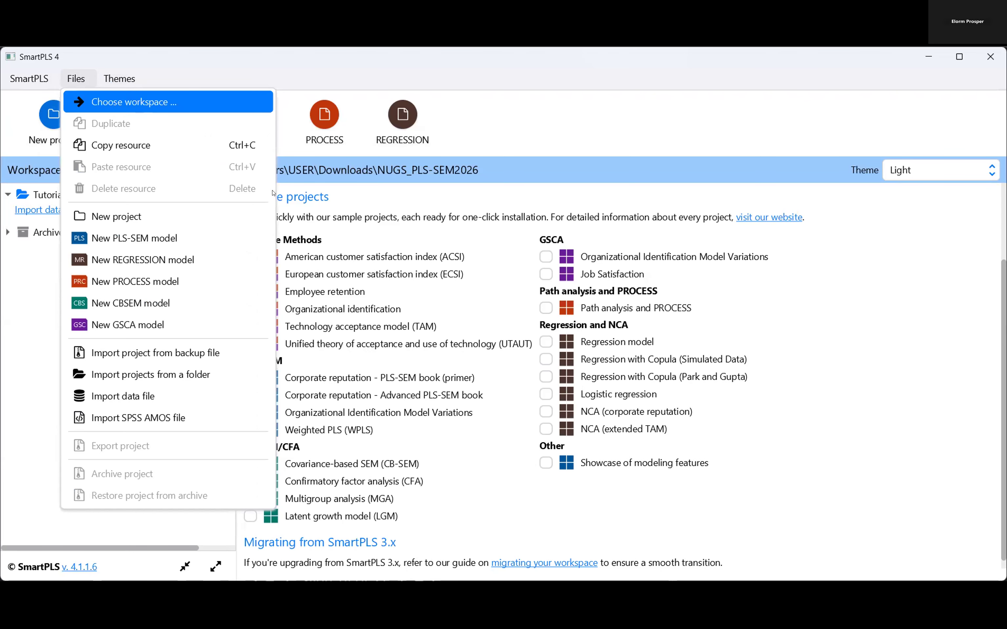
{"action": "key", "text": "Return"}
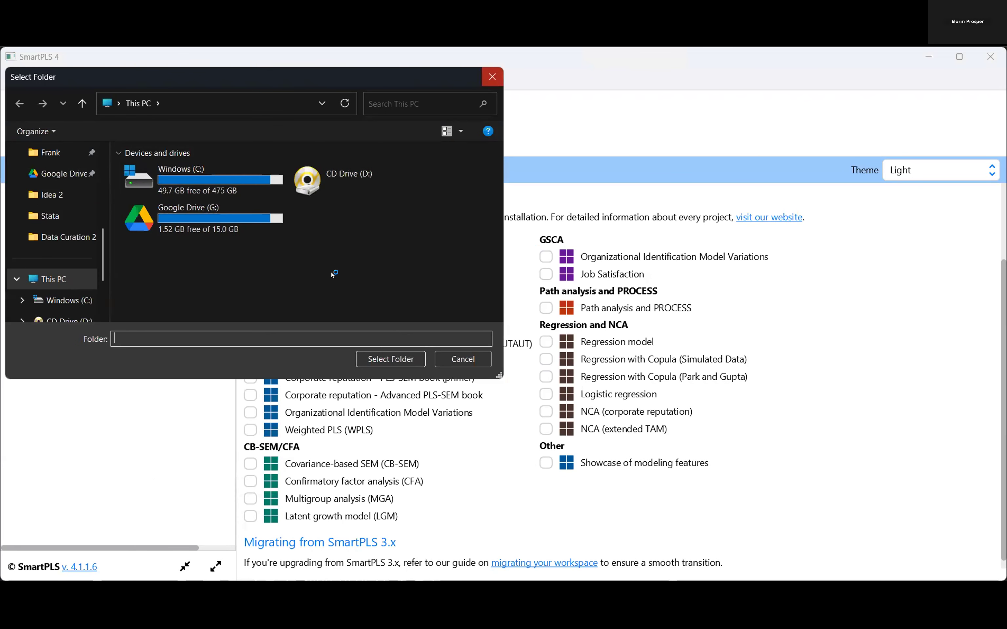
{"action": "scroll", "coordinate": [535, 287], "scroll_direction": "up", "scroll_amount": 1}
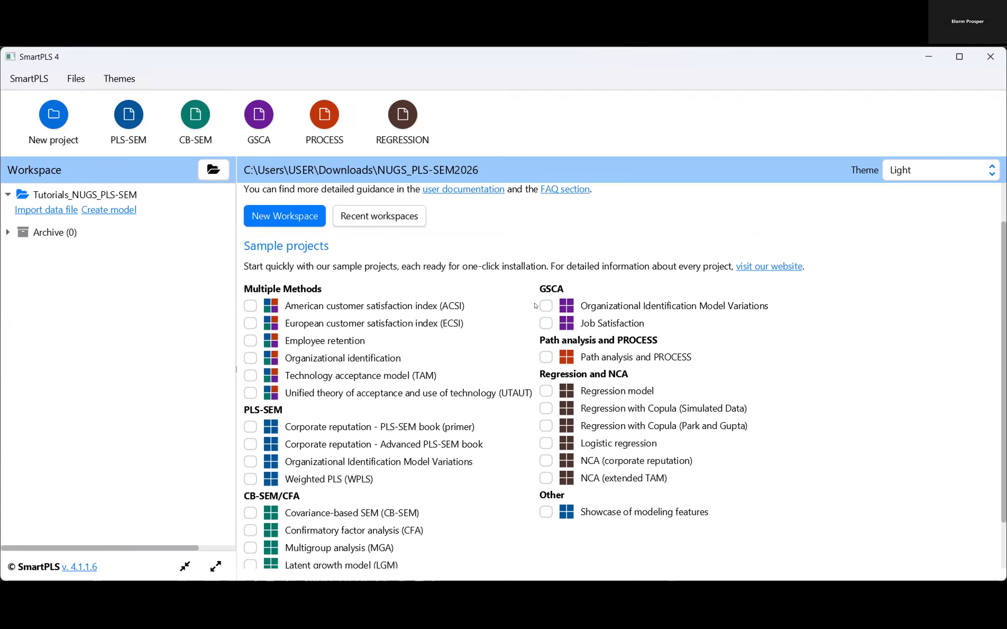
{"action": "scroll", "coordinate": [546, 293], "scroll_direction": "up", "scroll_amount": 1}
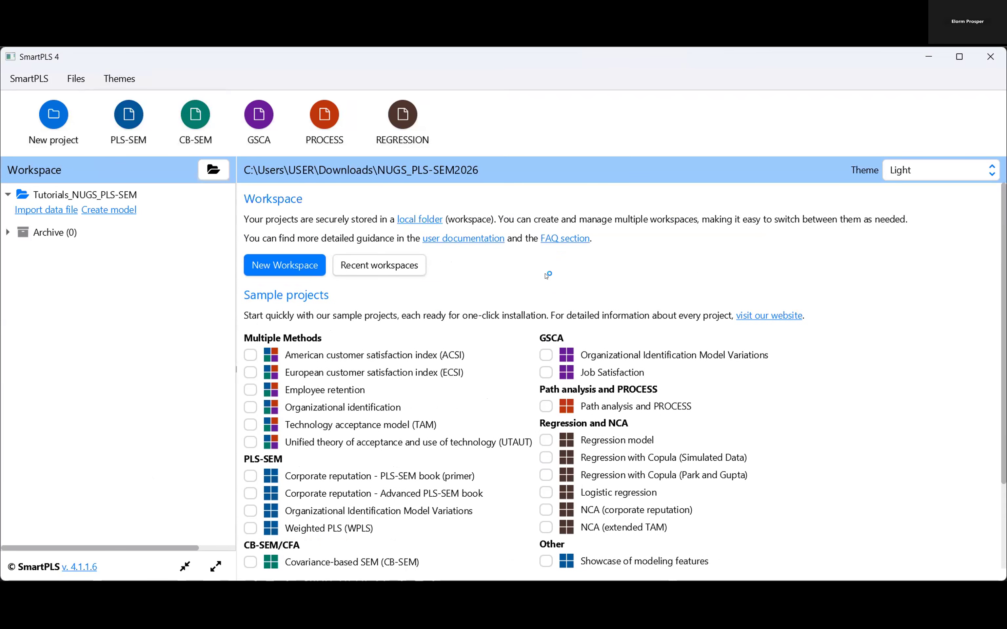
{"action": "left_click", "coordinate": [377, 267]}
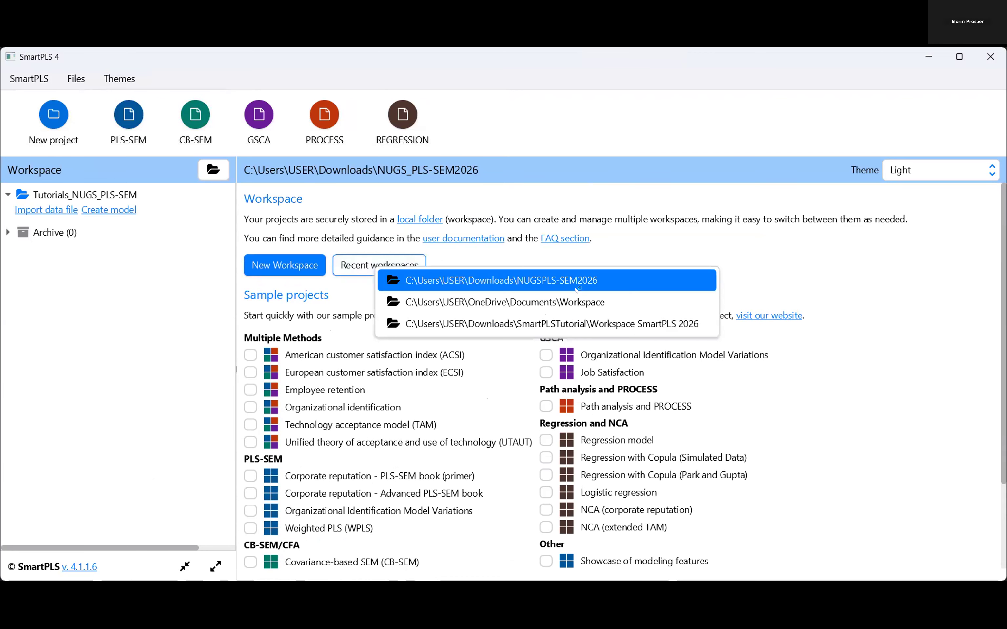
{"action": "left_click", "coordinate": [122, 80]}
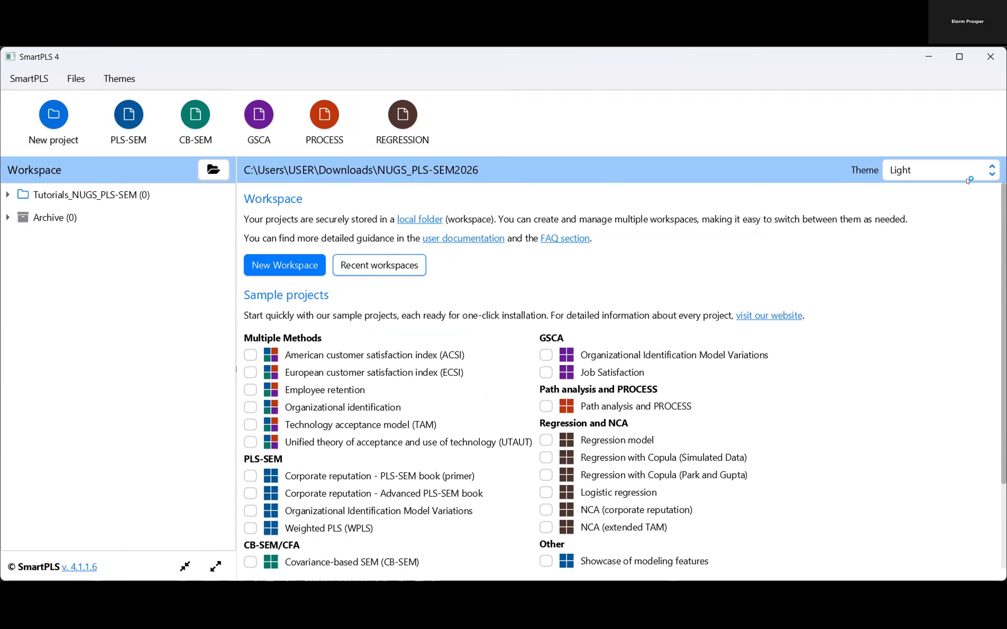
{"action": "left_click", "coordinate": [121, 80]}
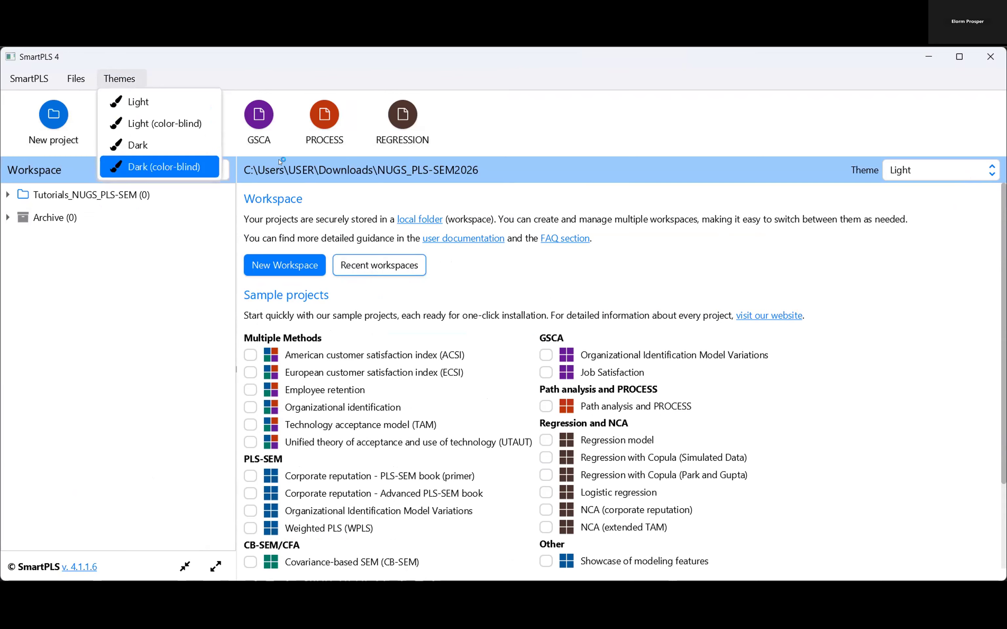
{"action": "left_click", "coordinate": [458, 102]}
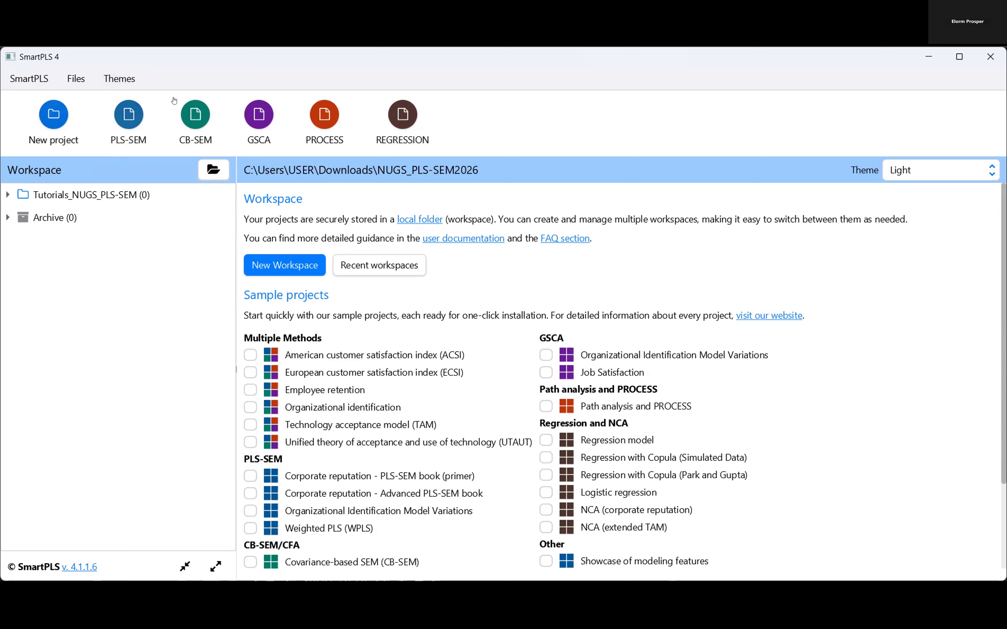
{"action": "left_click", "coordinate": [190, 145]}
Step: Load the data file NUGS-Tutorial Dataset.xlsx from Downloads for import into the Tutorials_NUGS_PLS-SEM project
{"action": "left_click", "coordinate": [8, 194]}
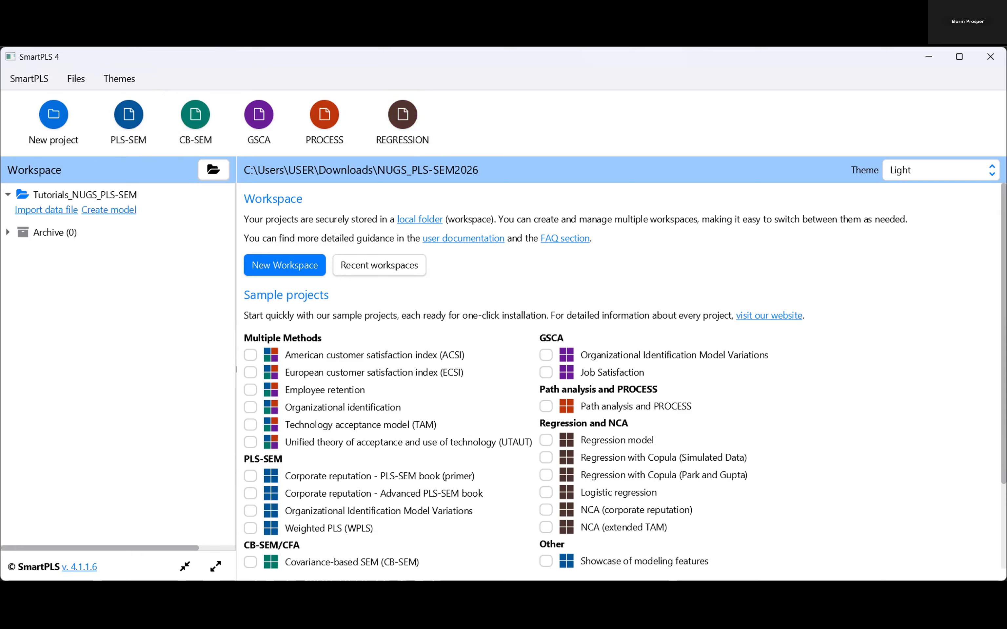
{"action": "left_click", "coordinate": [7, 194]}
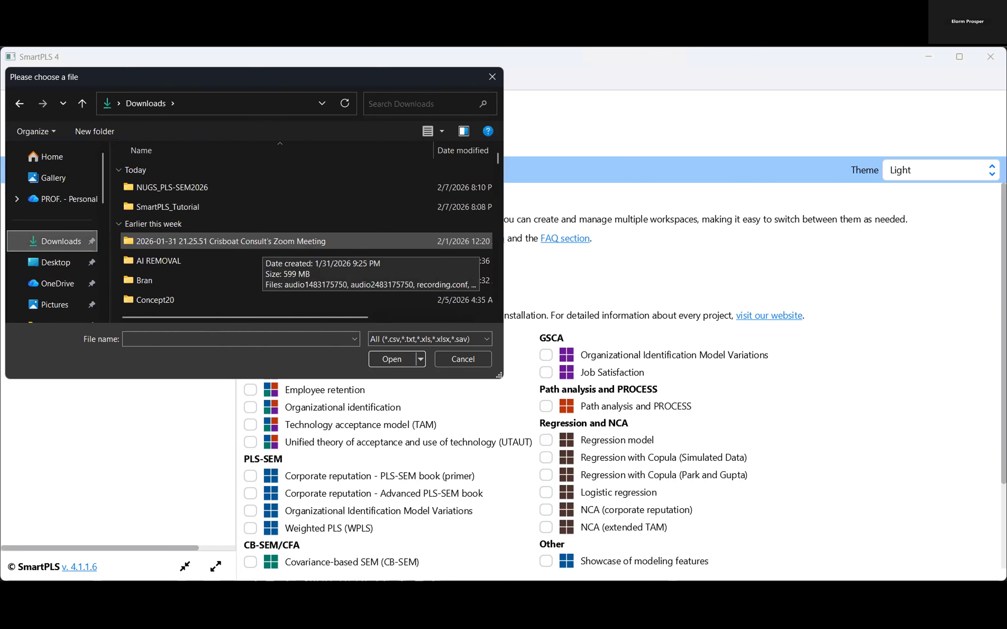
{"action": "scroll", "coordinate": [52, 233], "scroll_direction": "down", "scroll_amount": 3}
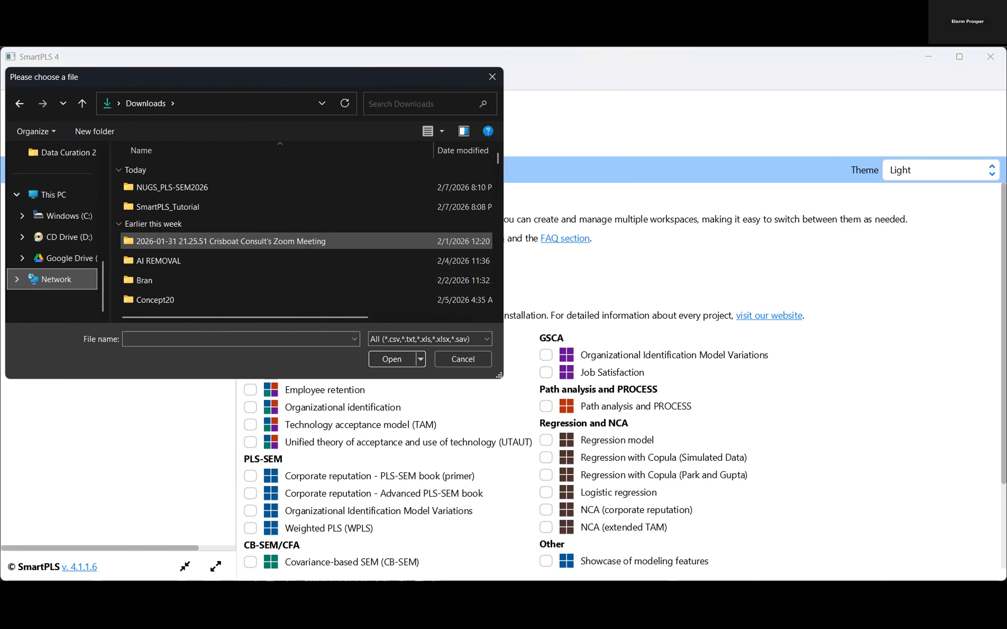
{"action": "left_click", "coordinate": [241, 345]}
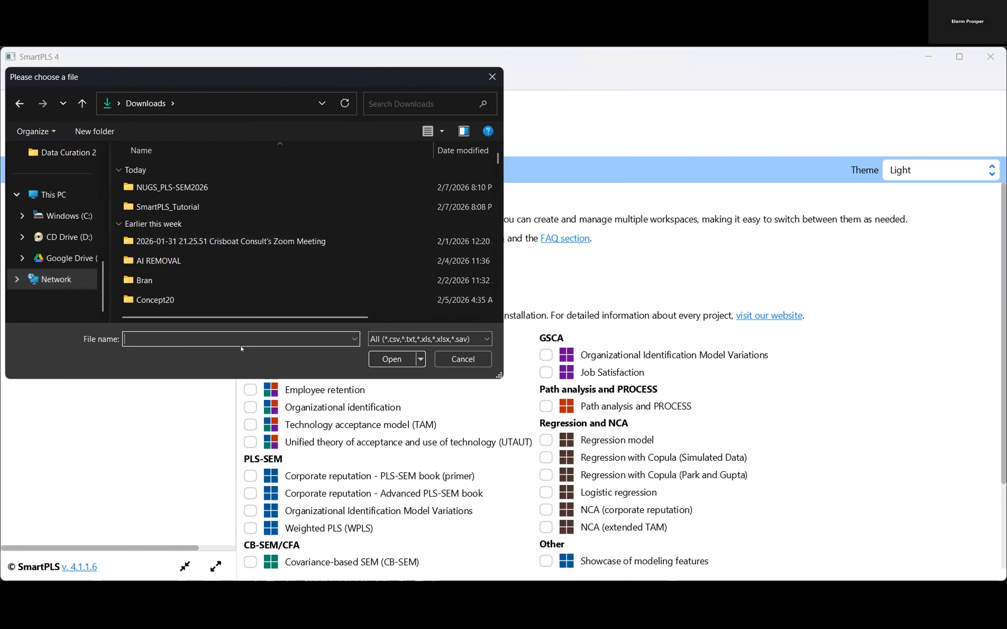
{"action": "type", "text": "NUG"}
{"action": "key", "text": "Down"}
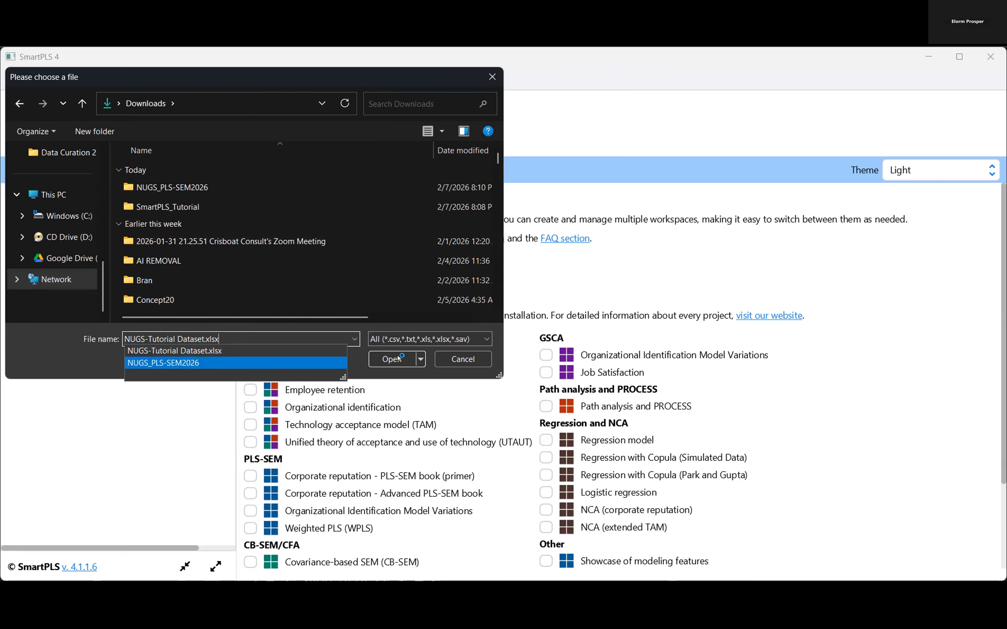
{"action": "key", "text": "Up"}
{"action": "key", "text": "Return"}
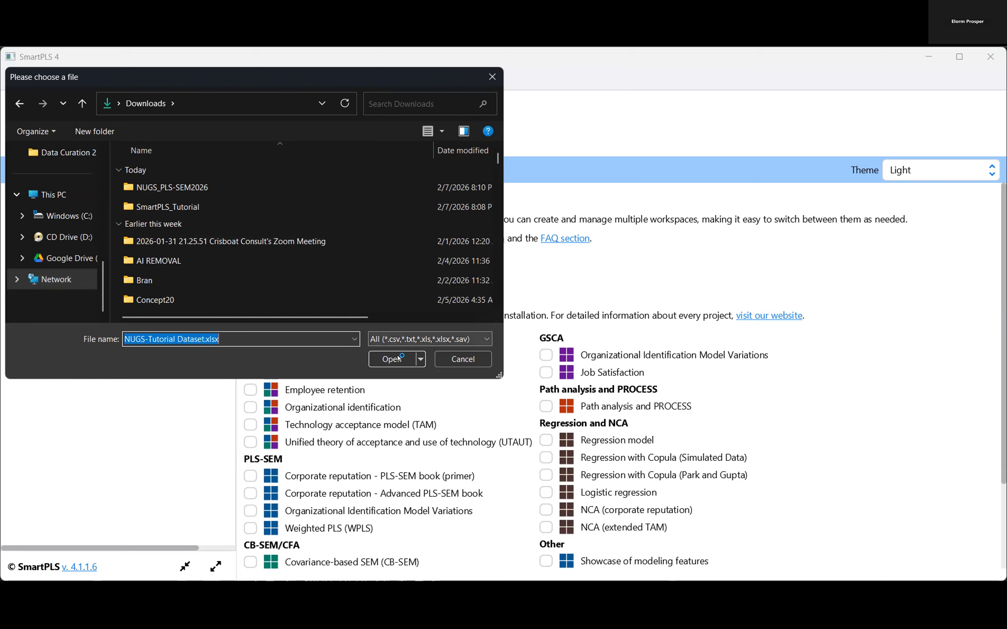
{"action": "key", "text": "Return"}
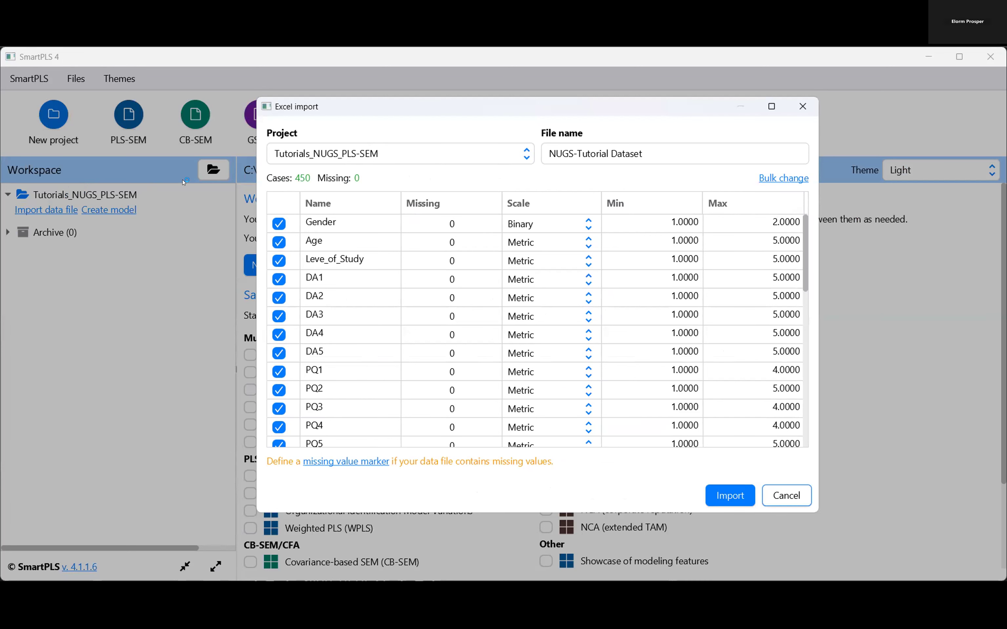
Step: Keep Tutorials_NUGS_PLS-SEM as the target project, name the dataset NUGS-Tutorial Dataset1 and maximise the import window
{"action": "left_click", "coordinate": [434, 157]}
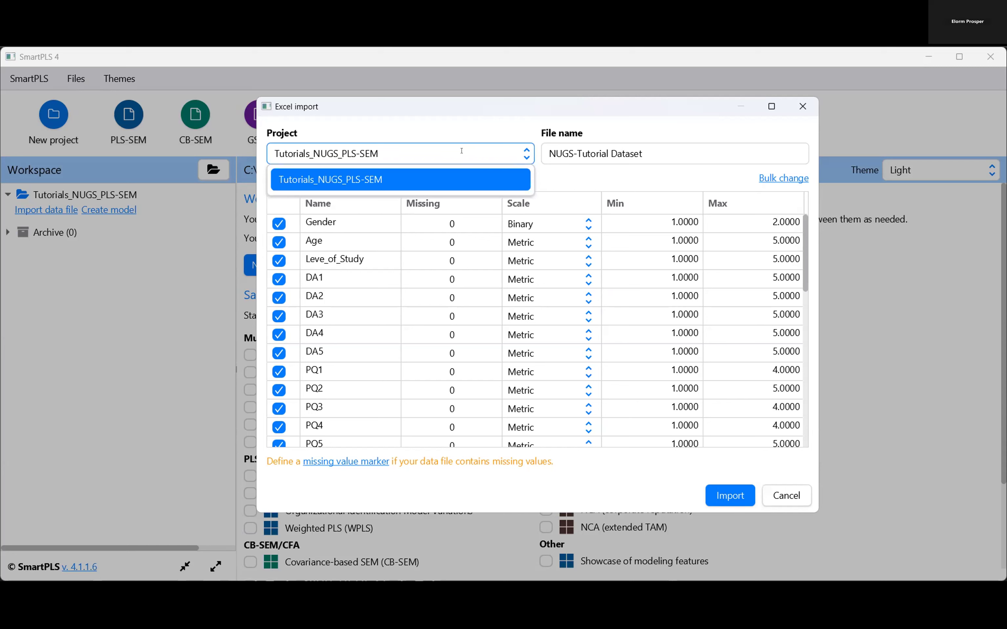
{"action": "left_click", "coordinate": [634, 147]}
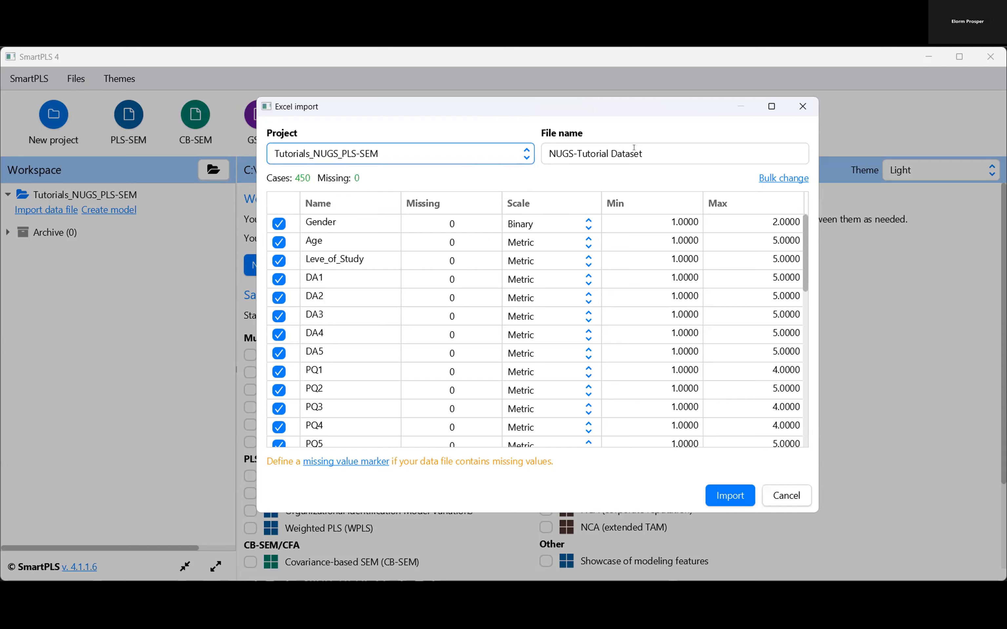
{"action": "triple_click", "coordinate": [585, 160]}
{"action": "key", "text": "Right"}
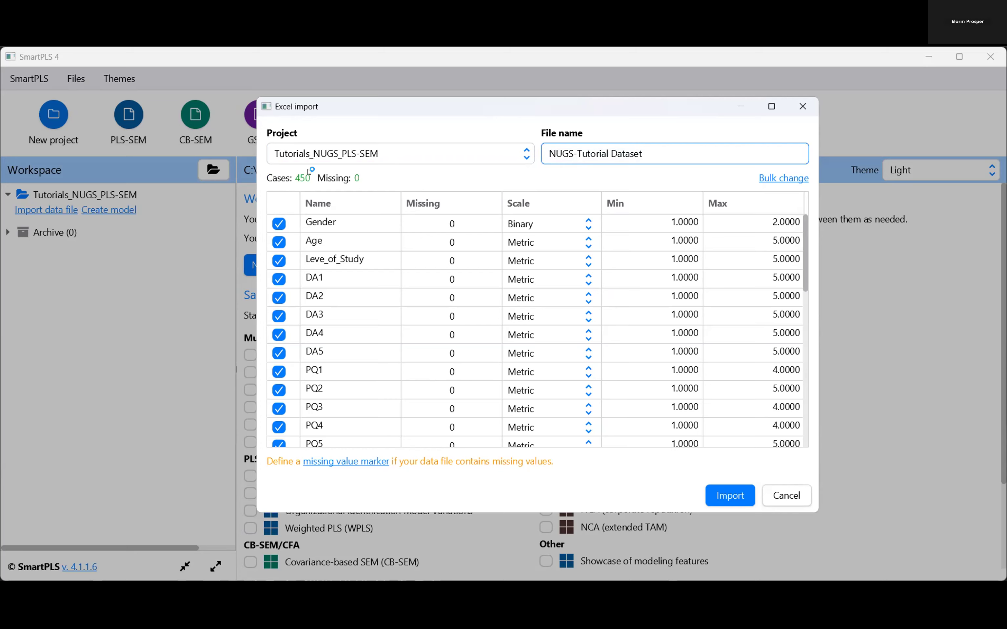
{"action": "type", "text": "1"}
{"action": "left_click", "coordinate": [771, 106]}
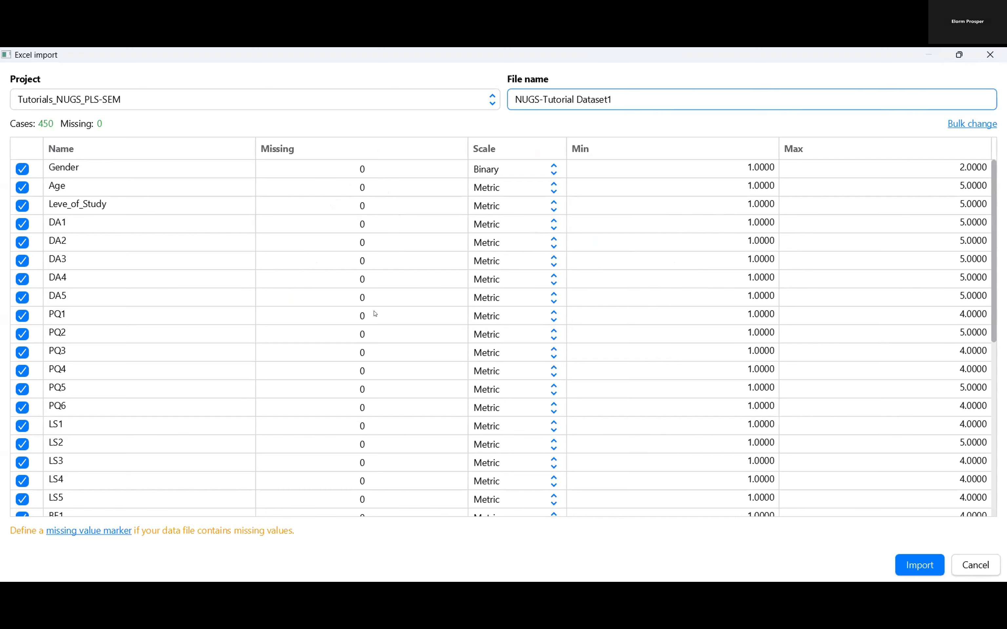
Step: Review the variable list and set the scale of Age and Leve_of_Study to Ordinal
{"action": "scroll", "coordinate": [376, 313], "scroll_direction": "down", "scroll_amount": 6}
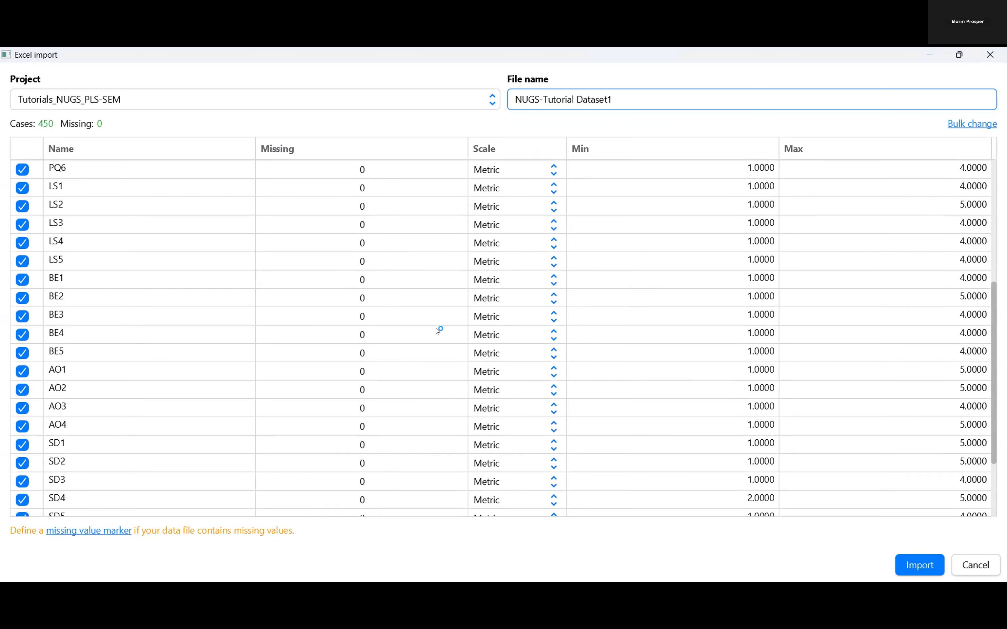
{"action": "scroll", "coordinate": [437, 331], "scroll_direction": "up", "scroll_amount": 6}
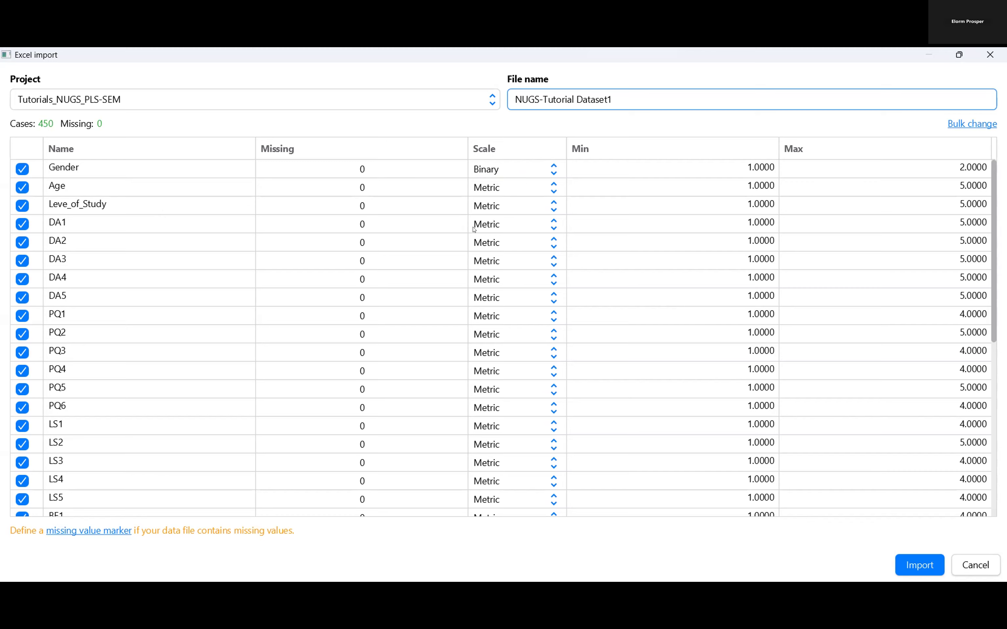
{"action": "left_click", "coordinate": [523, 252]}
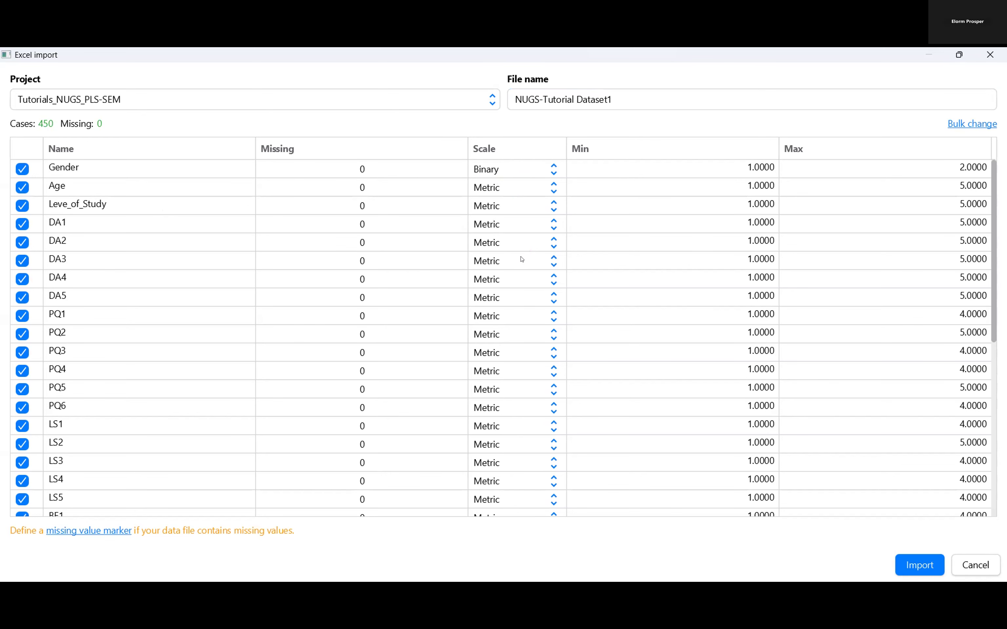
{"action": "scroll", "coordinate": [522, 260], "scroll_direction": "down", "scroll_amount": 6}
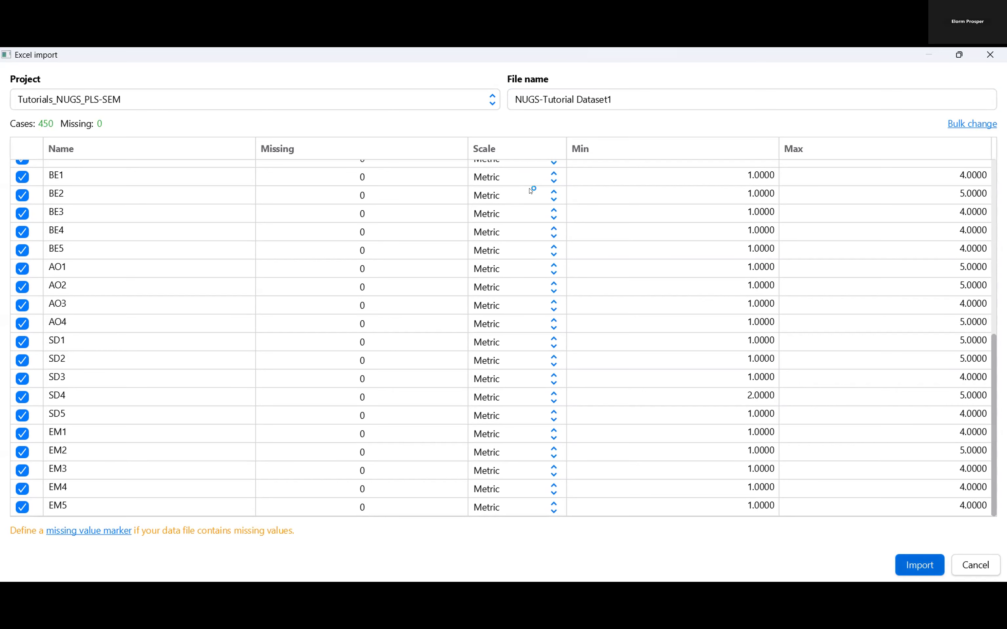
{"action": "scroll", "coordinate": [532, 196], "scroll_direction": "up", "scroll_amount": 6}
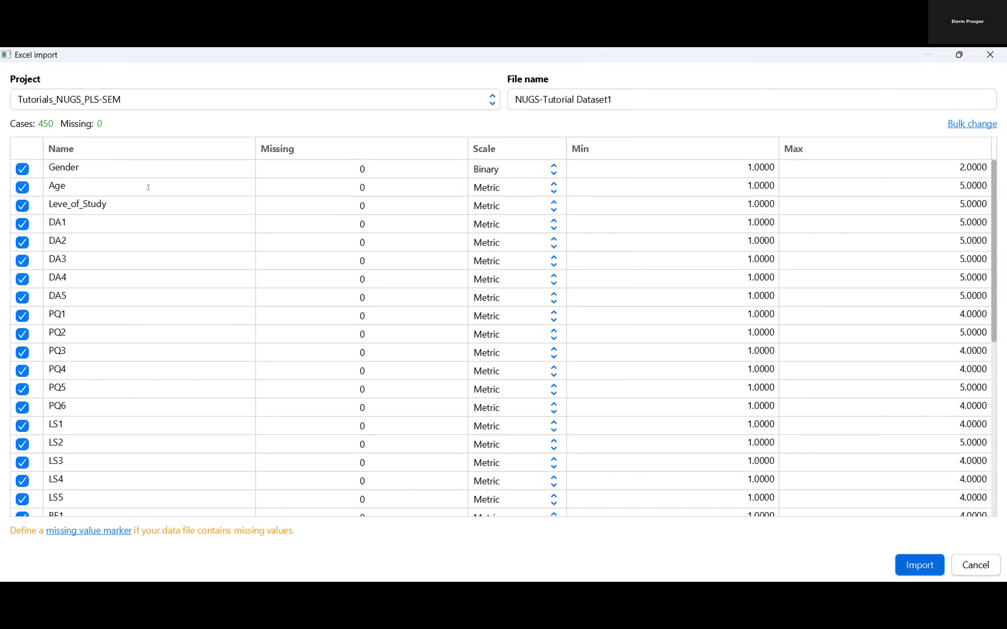
{"action": "left_click", "coordinate": [557, 242]}
{"action": "left_click", "coordinate": [559, 242]}
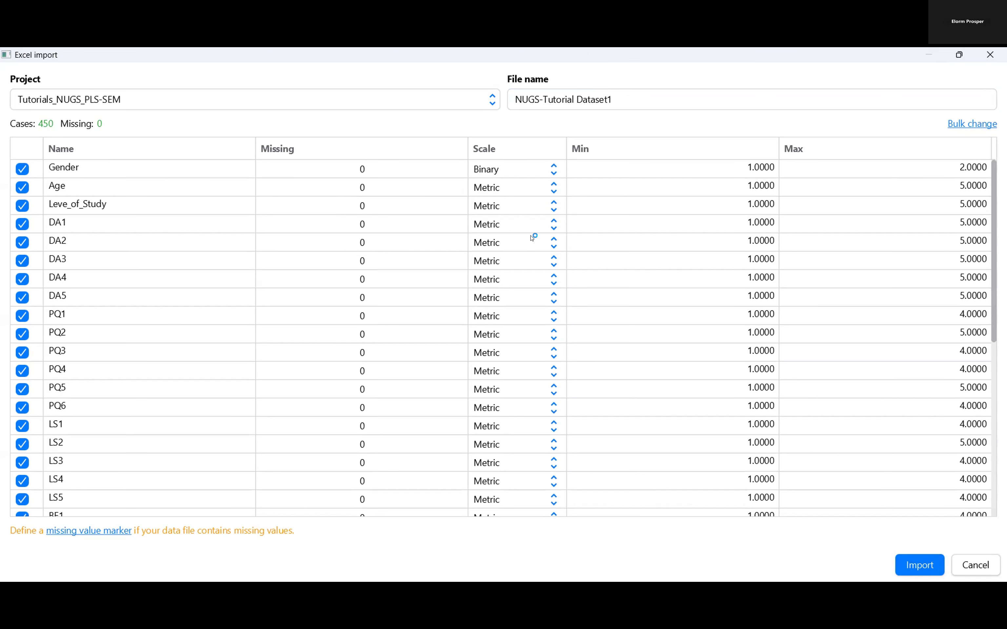
{"action": "left_click", "coordinate": [531, 237]}
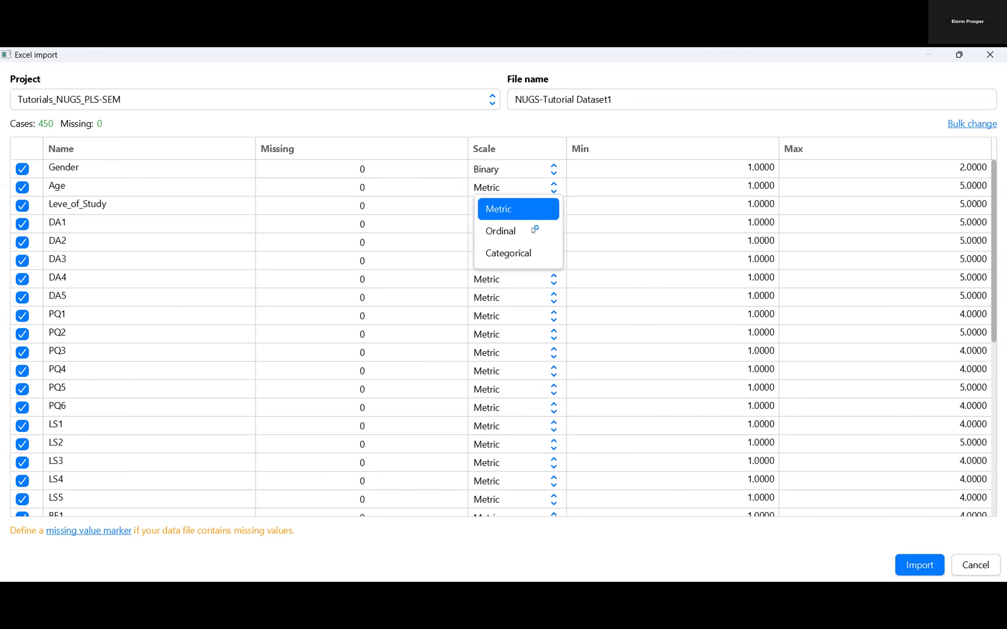
{"action": "left_click", "coordinate": [533, 230]}
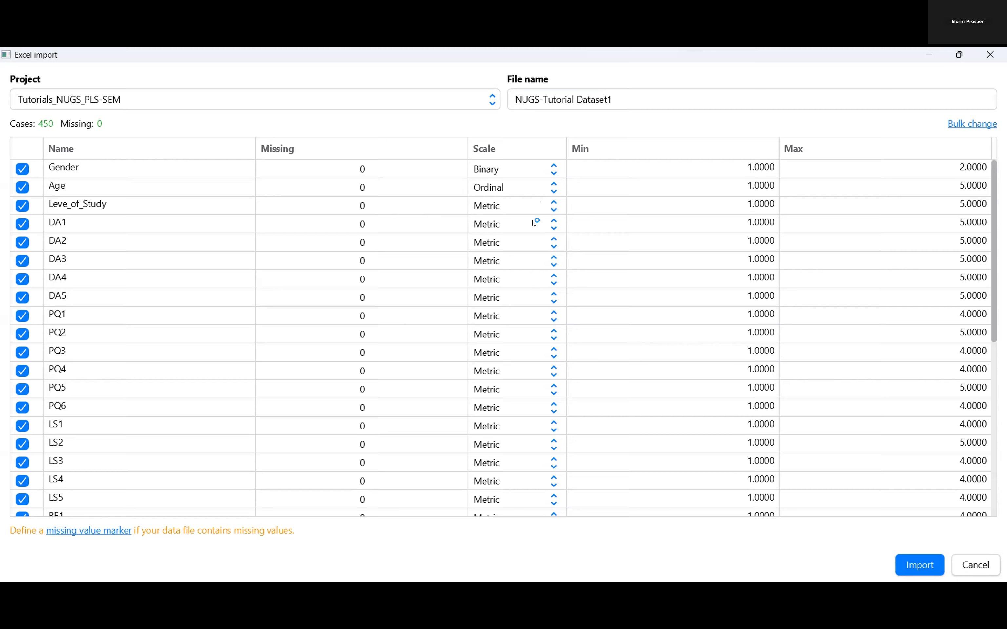
{"action": "left_click", "coordinate": [533, 206]}
{"action": "left_click", "coordinate": [532, 249]}
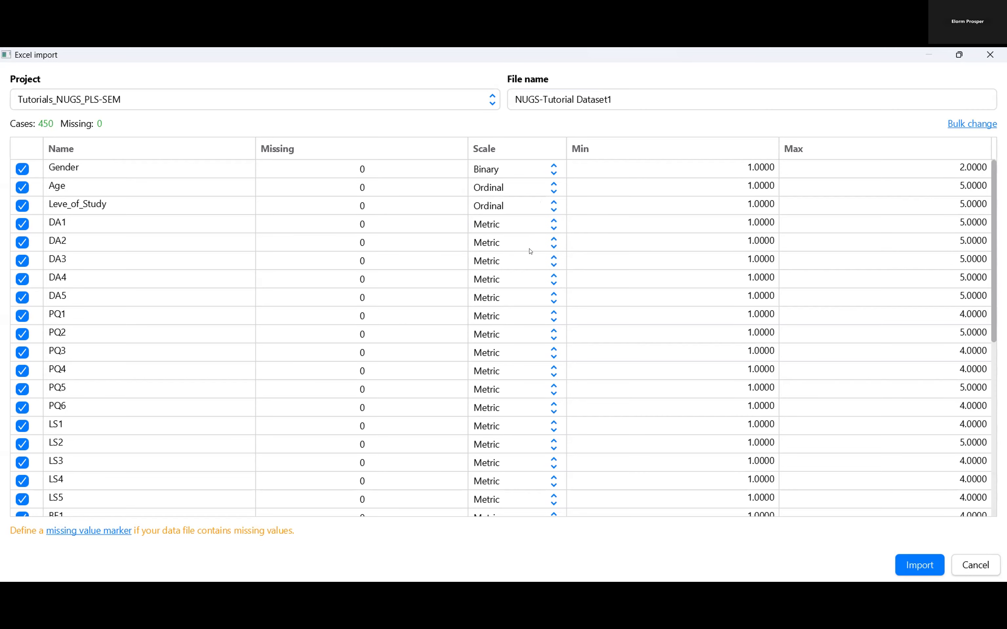
Step: Check the scale options for DA1, keep Metric, and review the scale, minimum and maximum of the remaining indicators
{"action": "left_click", "coordinate": [533, 223]}
{"action": "left_click", "coordinate": [533, 222]}
{"action": "left_click", "coordinate": [542, 231]}
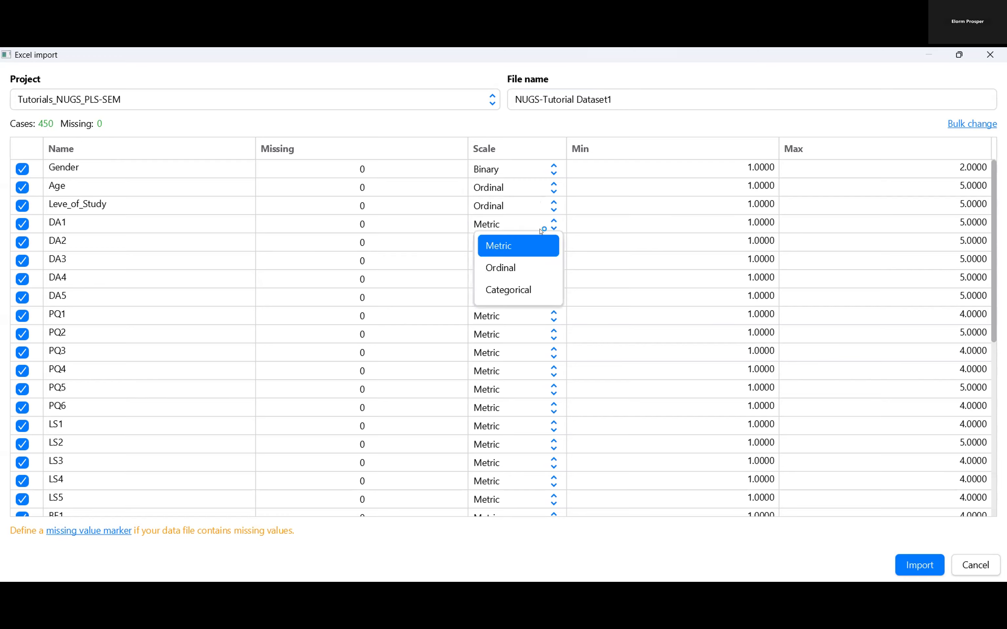
{"action": "left_click", "coordinate": [524, 244]}
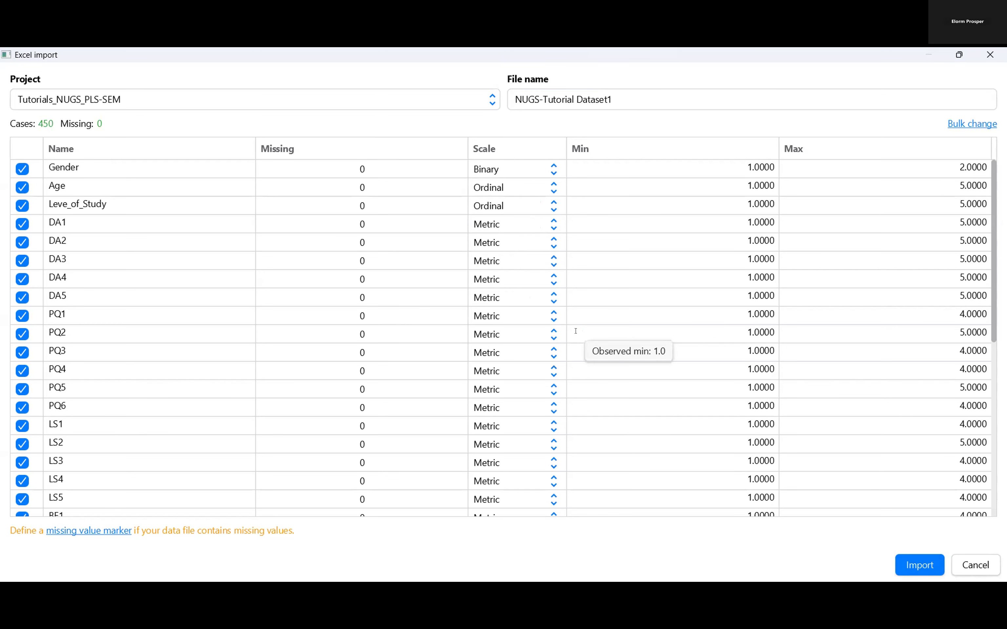
{"action": "scroll", "coordinate": [575, 331], "scroll_direction": "down", "scroll_amount": 7}
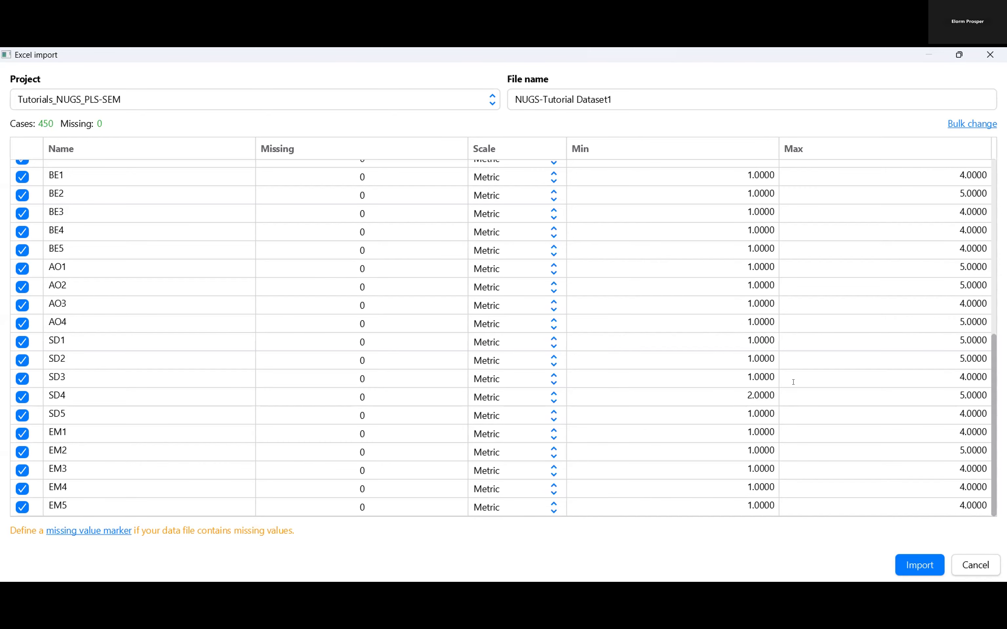
Step: Correct the misspelled variable name Leve_of_Study to Level_of_Study in the import list
{"action": "scroll", "coordinate": [793, 382], "scroll_direction": "up", "scroll_amount": 6}
{"action": "mouse_move", "coordinate": [793, 382]}
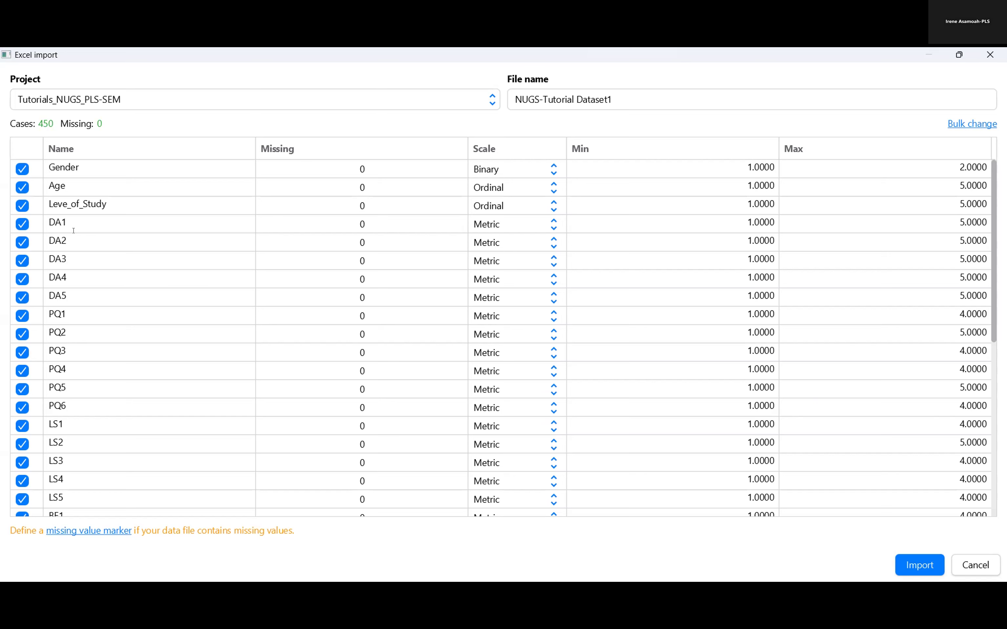
{"action": "type", "text": "l"}
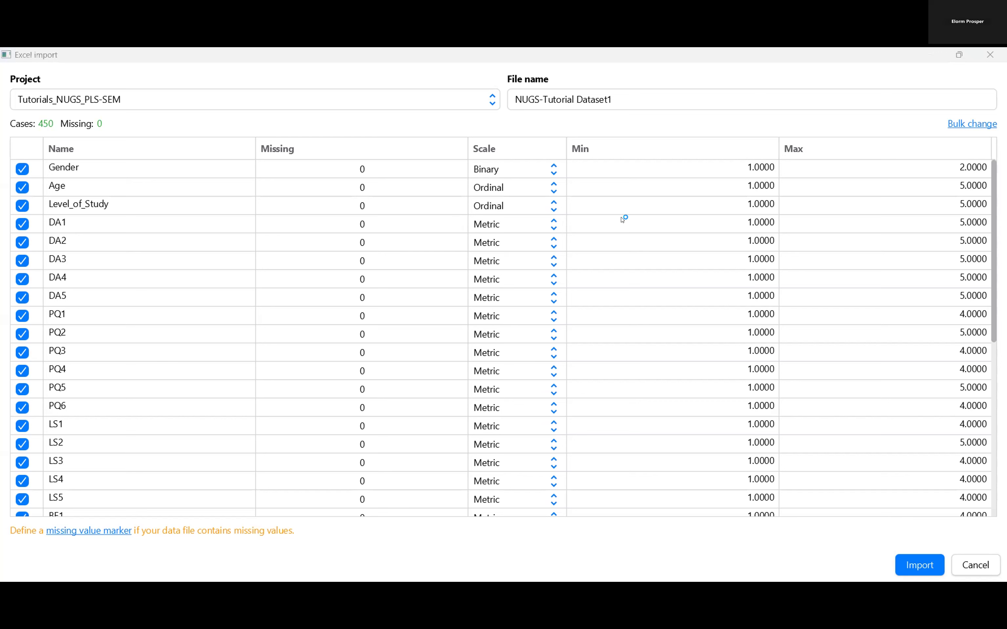
Step: Switch to the Understanding SEM presentation in PowerPoint, then enlarge and reposition the research model diagram on slide 13
{"action": "key", "text": "alt"}
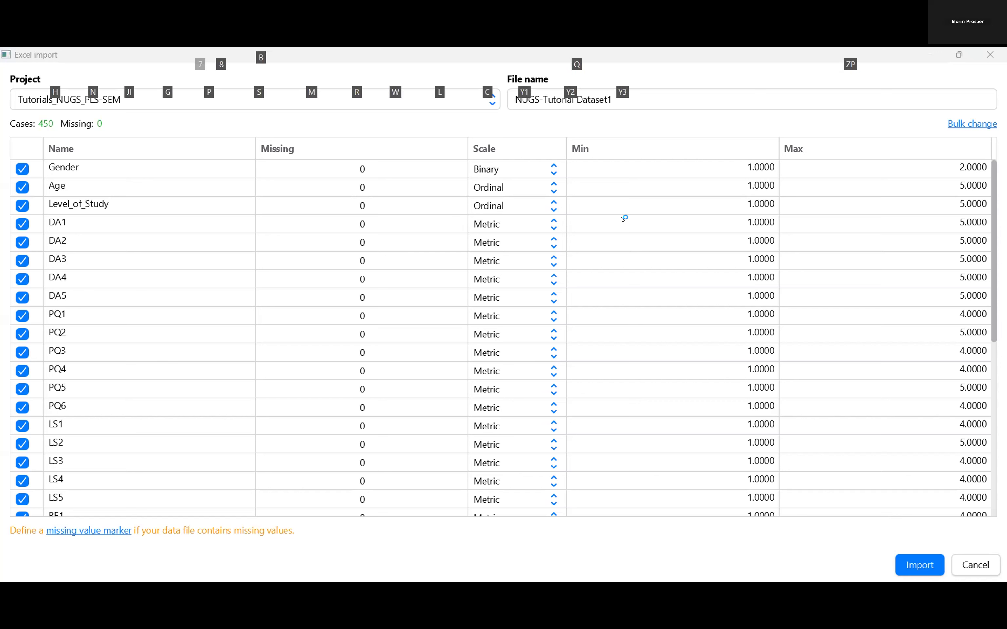
{"action": "key", "text": "Escape"}
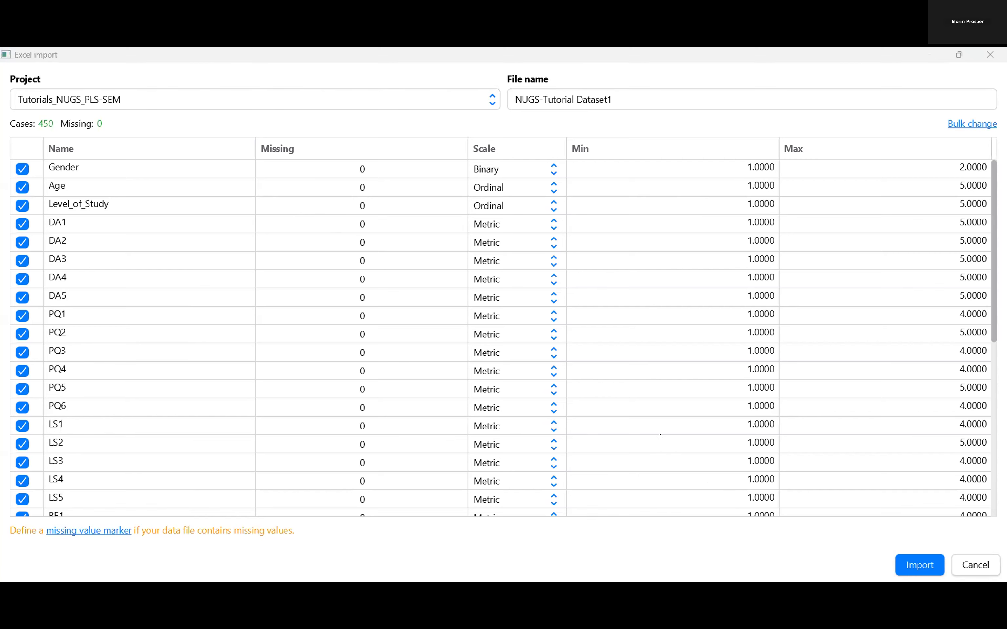
{"action": "key", "text": "alt+Tab"}
{"action": "key", "text": "ctrl+z"}
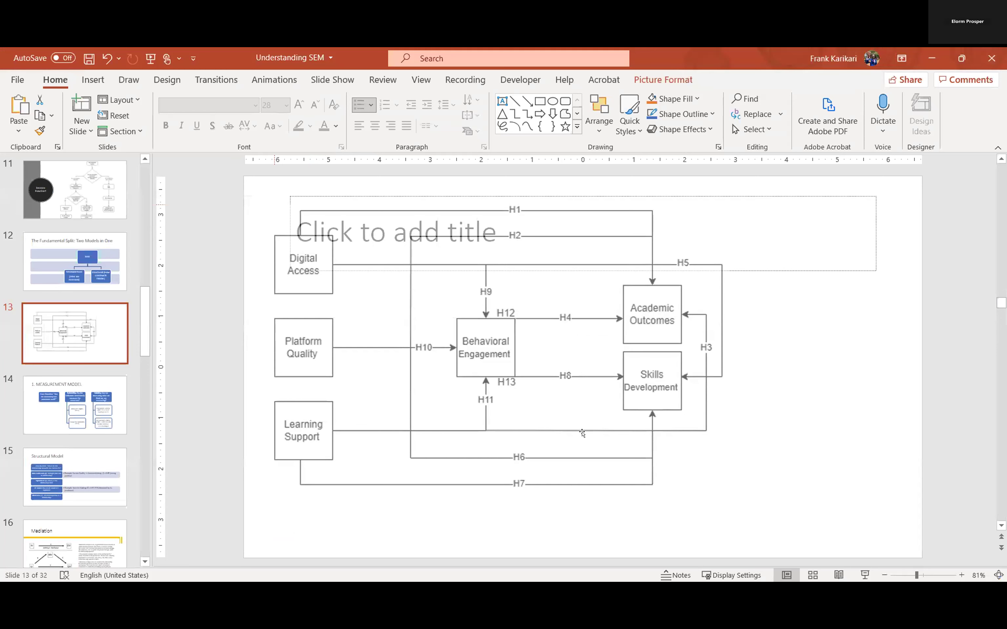
{"action": "left_click_drag", "start_coordinate": [729, 492], "coordinate": [836, 537]}
{"action": "left_click_drag", "start_coordinate": [664, 466], "coordinate": [664, 441]}
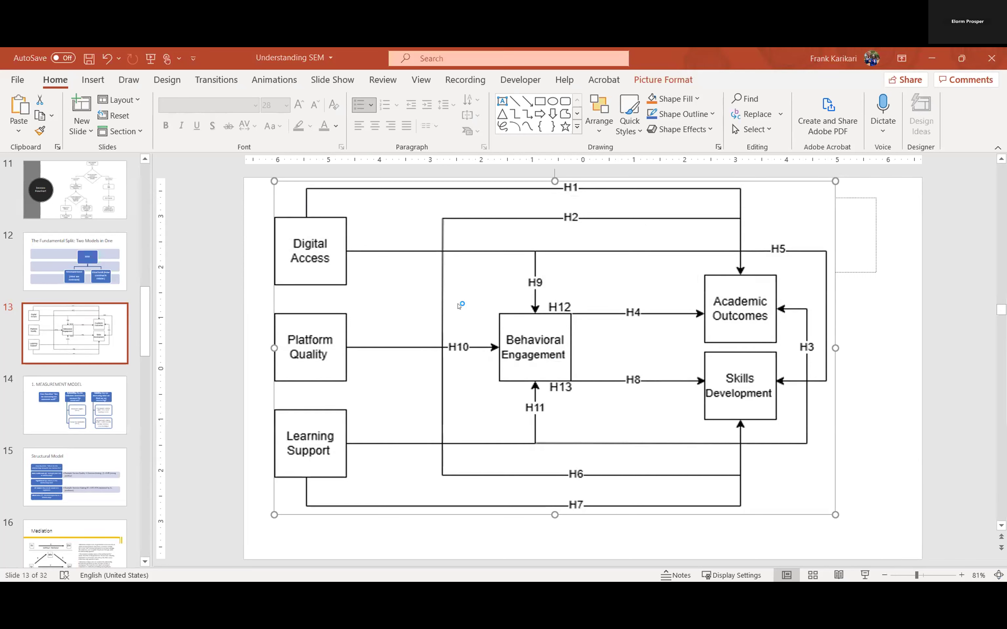
{"action": "key", "text": "alt"}
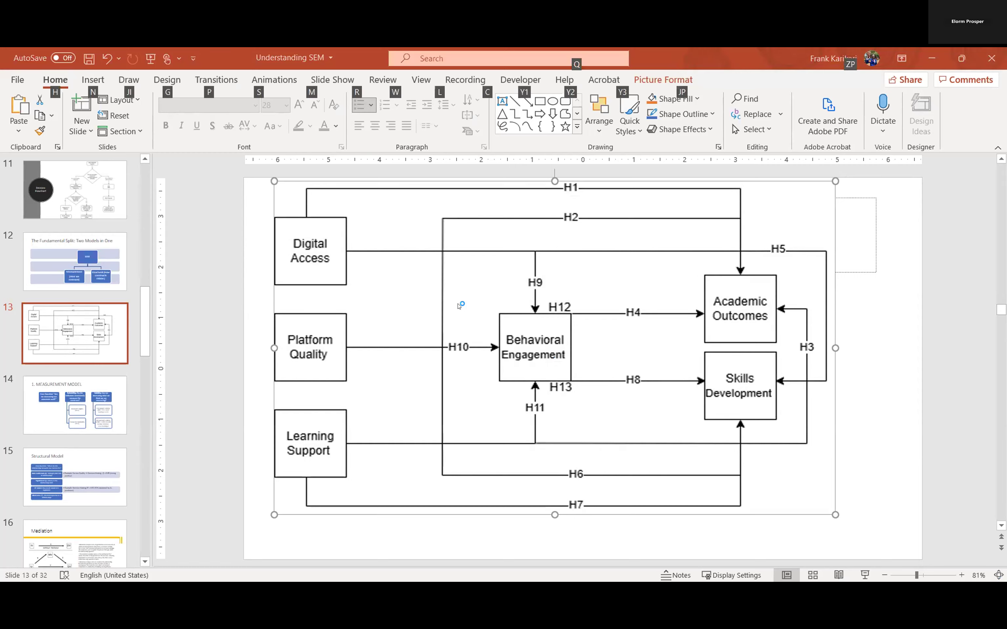
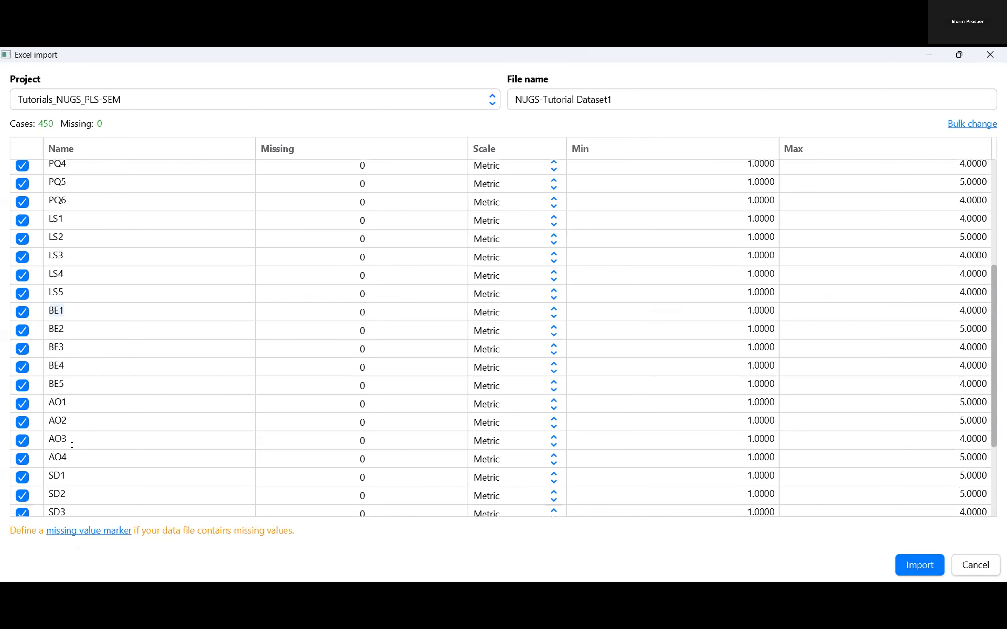
Step: Review the names, scales, minimums and maximums of the indicators up to EM5 and import the dataset
{"action": "left_click", "coordinate": [75, 402]}
{"action": "scroll", "coordinate": [73, 423], "scroll_direction": "down", "scroll_amount": 2}
{"action": "left_click", "coordinate": [77, 426]}
{"action": "scroll", "coordinate": [78, 425], "scroll_direction": "down", "scroll_amount": 1}
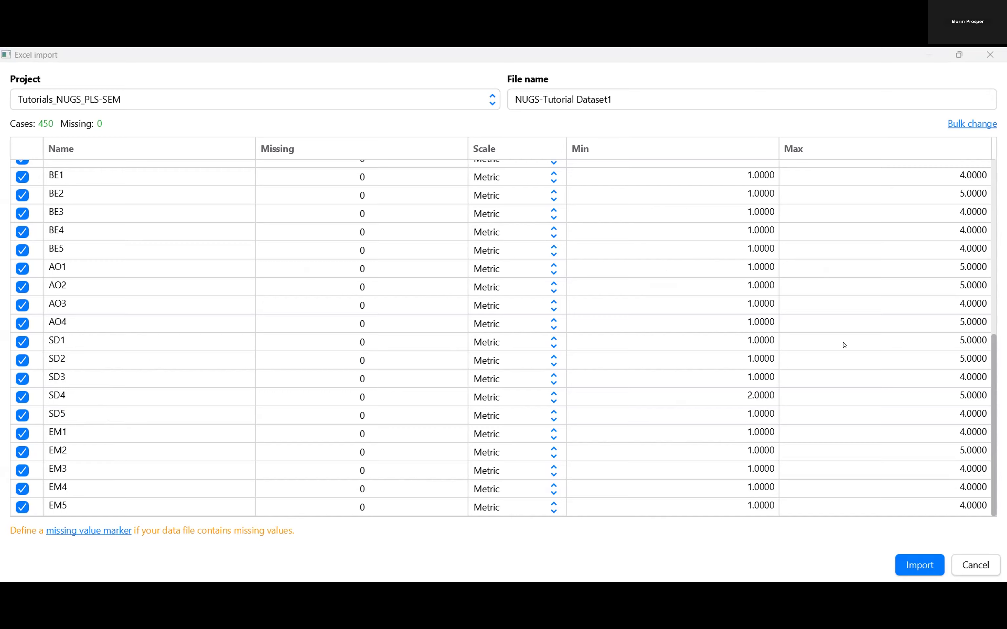
{"action": "scroll", "coordinate": [736, 238], "scroll_direction": "up", "scroll_amount": 7}
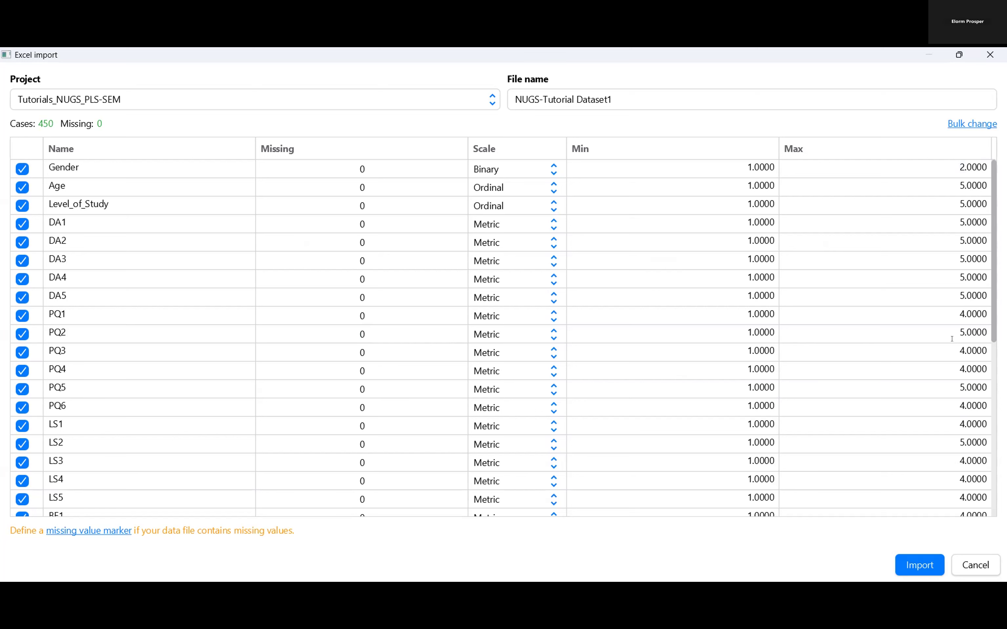
{"action": "scroll", "coordinate": [952, 339], "scroll_direction": "down", "scroll_amount": 7}
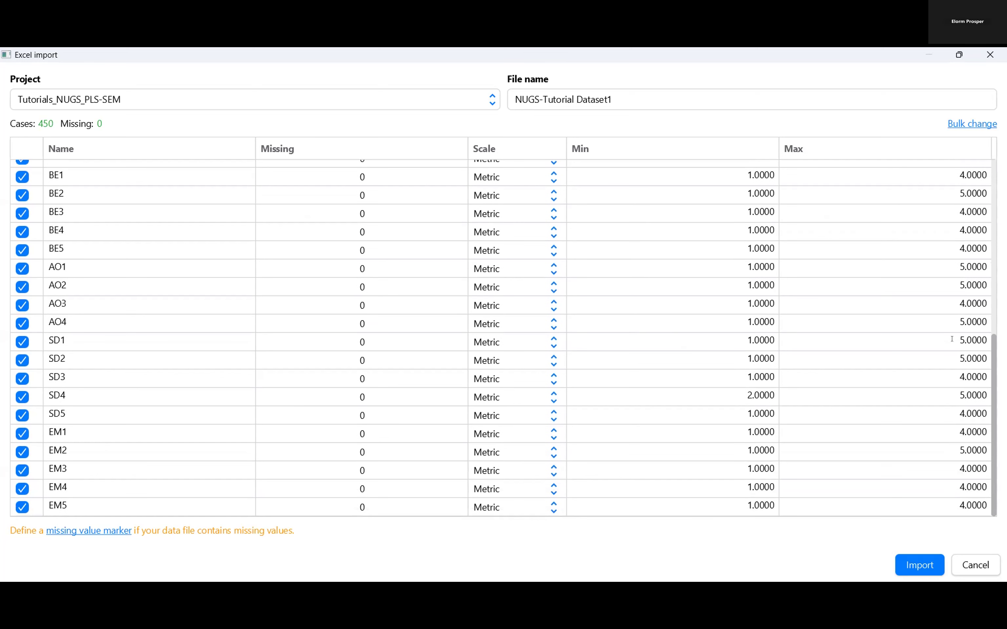
{"action": "double_click", "coordinate": [952, 339]}
{"action": "scroll", "coordinate": [499, 195], "scroll_direction": "up", "scroll_amount": 2}
{"action": "scroll", "coordinate": [499, 194], "scroll_direction": "up", "scroll_amount": 5}
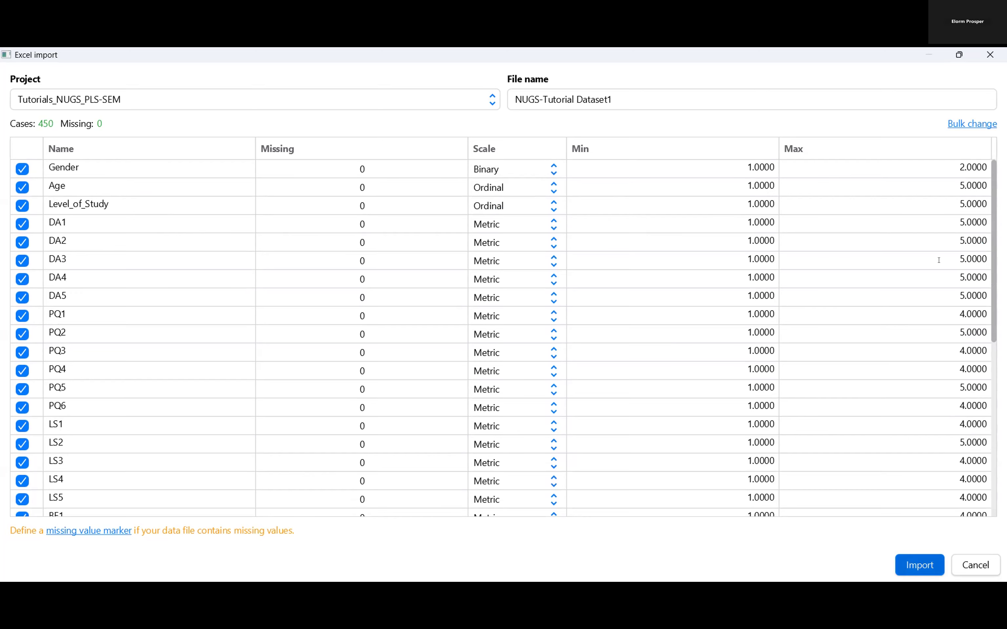
{"action": "left_click", "coordinate": [770, 226]}
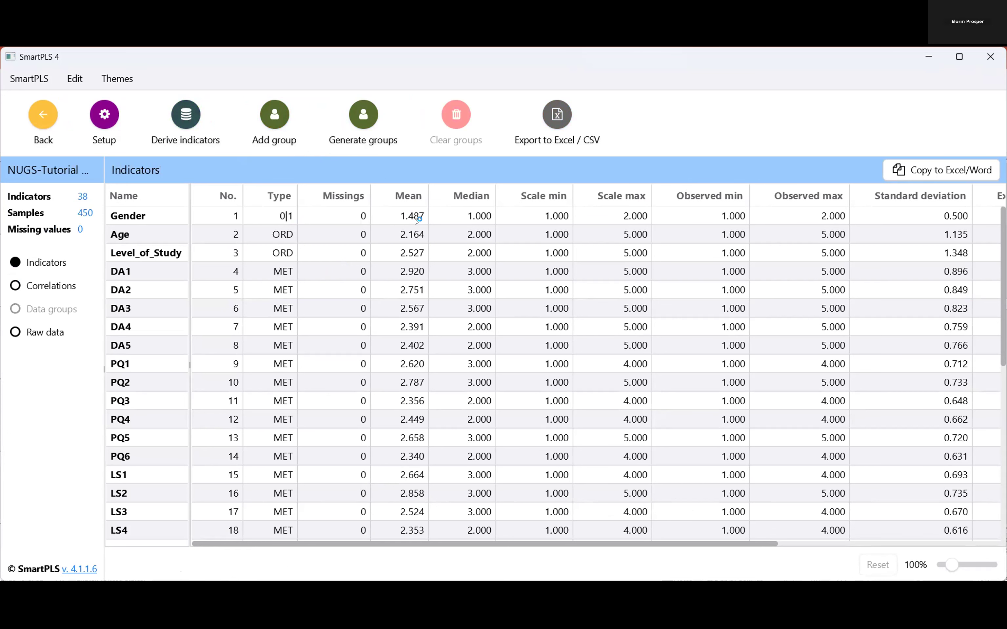
Step: Examine the descriptive statistics of all imported indicators, including type, mean, standard deviation, excess kurtosis and skewness
{"action": "scroll", "coordinate": [401, 219], "scroll_direction": "down", "scroll_amount": 5}
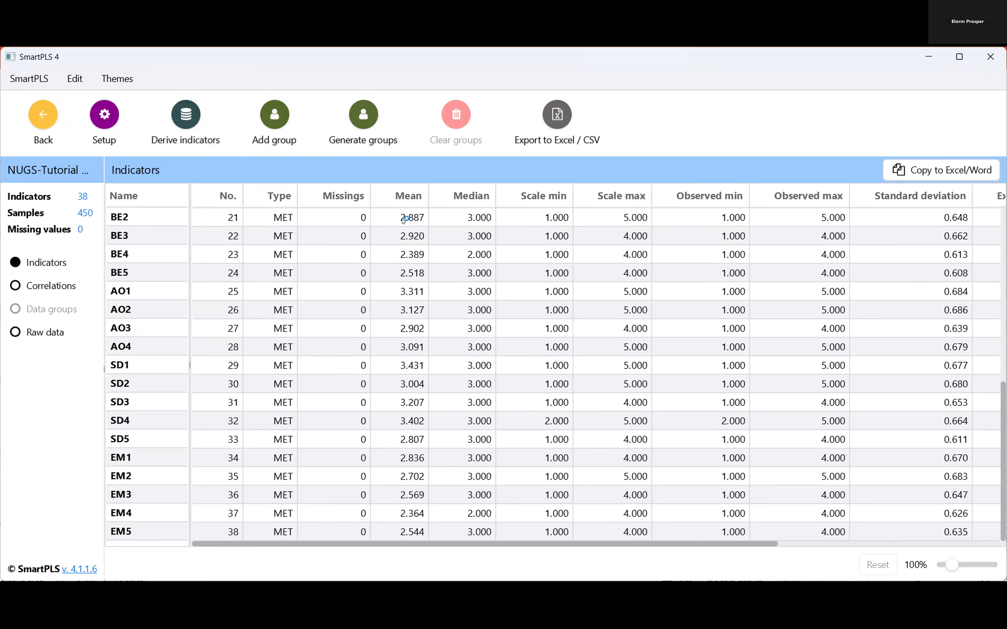
{"action": "scroll", "coordinate": [406, 220], "scroll_direction": "up", "scroll_amount": 5}
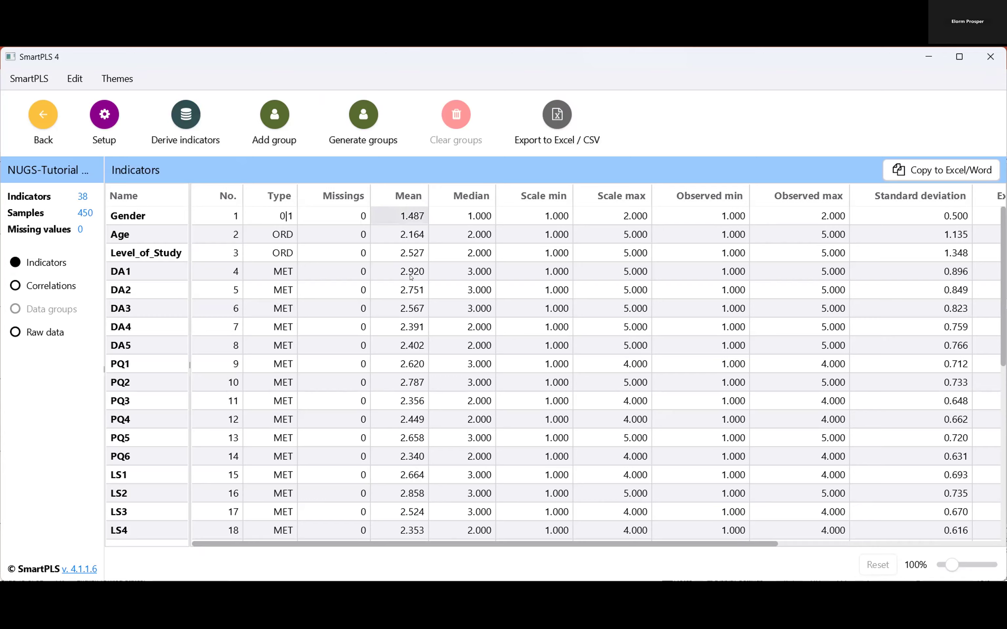
{"action": "scroll", "coordinate": [425, 272], "scroll_direction": "down", "scroll_amount": 6}
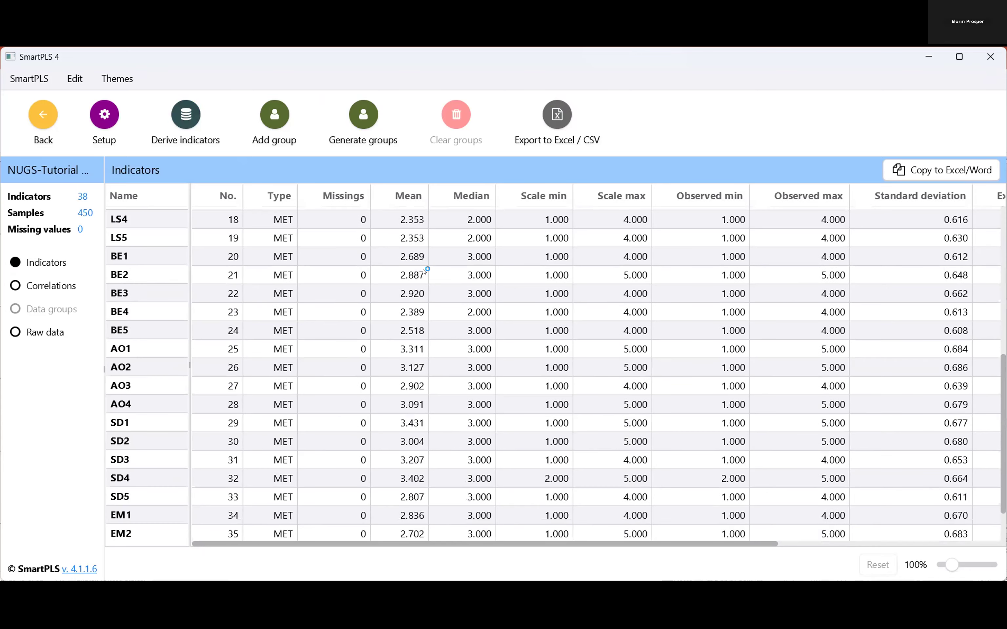
{"action": "scroll", "coordinate": [425, 271], "scroll_direction": "down", "scroll_amount": 1}
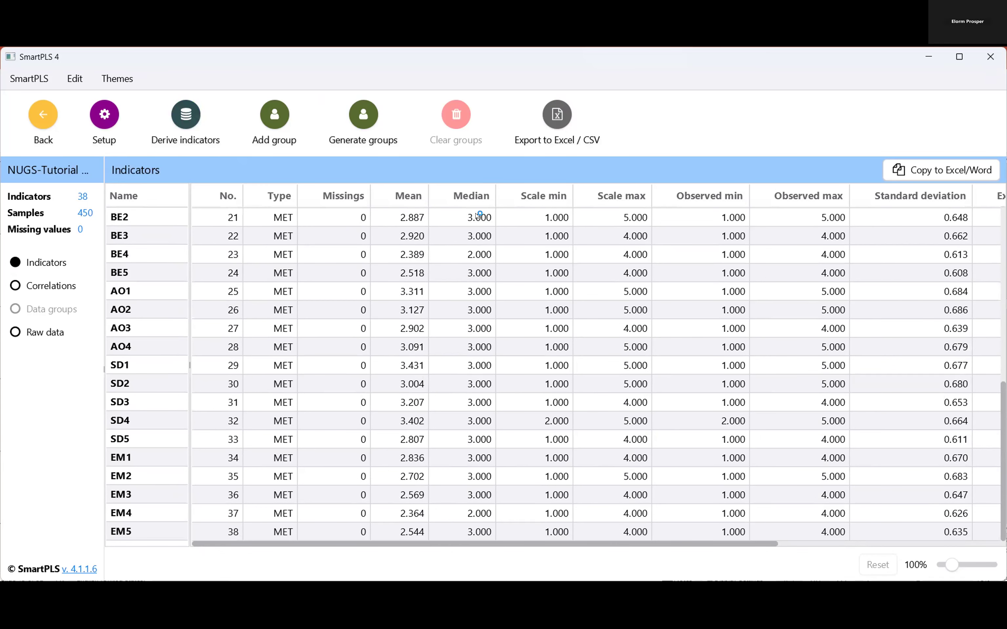
{"action": "scroll", "coordinate": [479, 215], "scroll_direction": "up", "scroll_amount": 7}
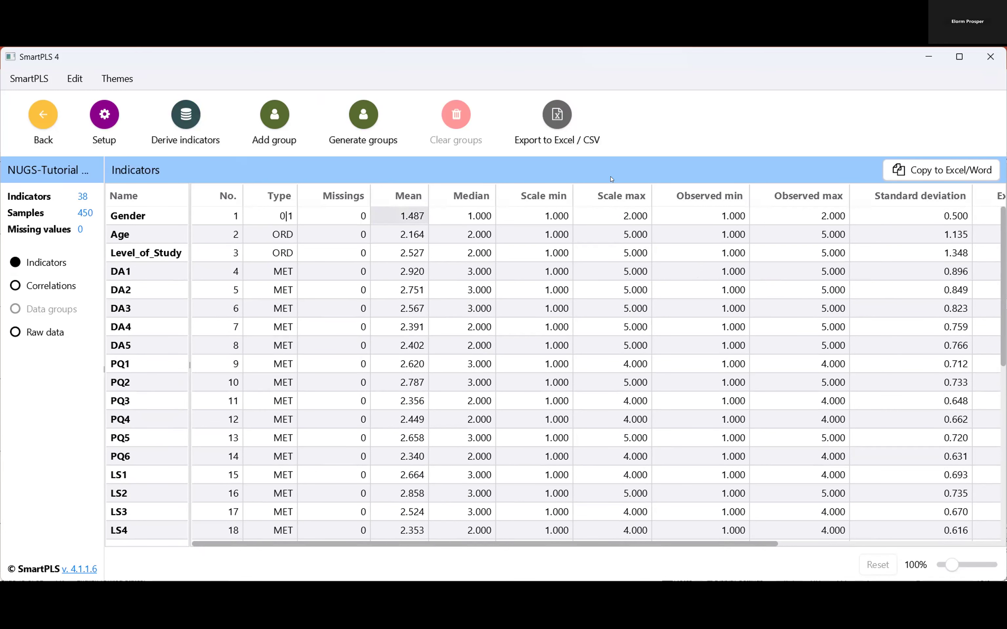
{"action": "scroll", "coordinate": [666, 196], "scroll_direction": "right", "scroll_amount": 8}
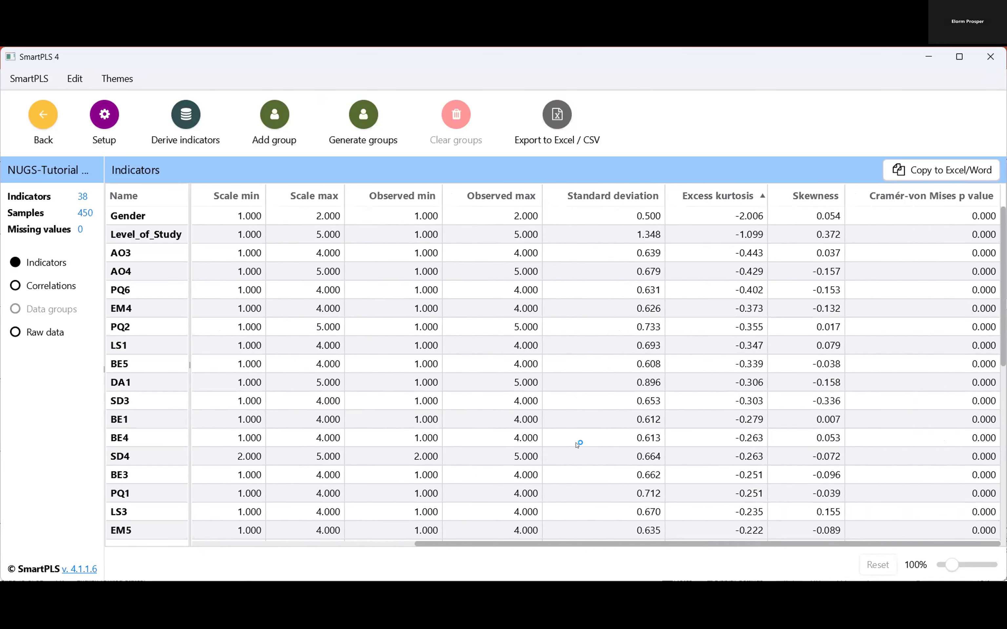
{"action": "scroll", "coordinate": [512, 479], "scroll_direction": "left", "scroll_amount": 5}
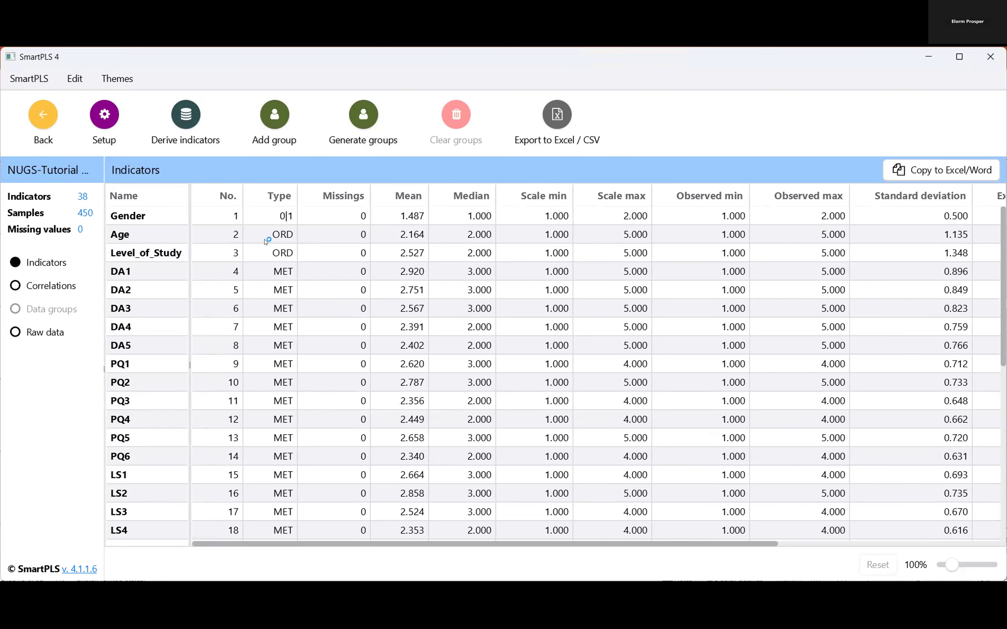
{"action": "scroll", "coordinate": [266, 240], "scroll_direction": "down", "scroll_amount": 7}
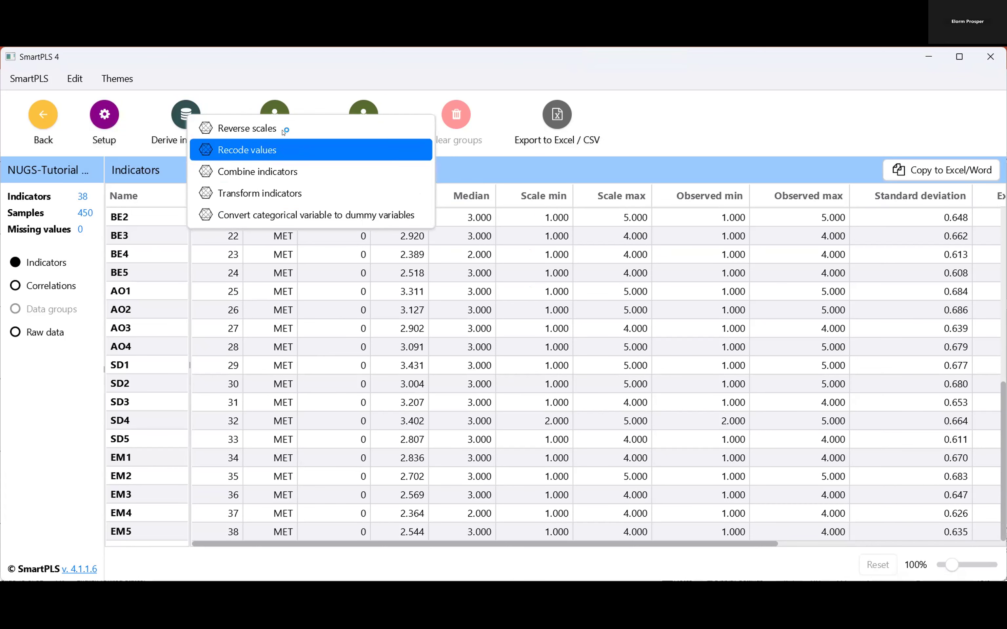
Step: Examine the options for deriving indicators, from Reverse scales to Convert categorical variable to dummy variables, without applying any
{"action": "left_click", "coordinate": [283, 133]}
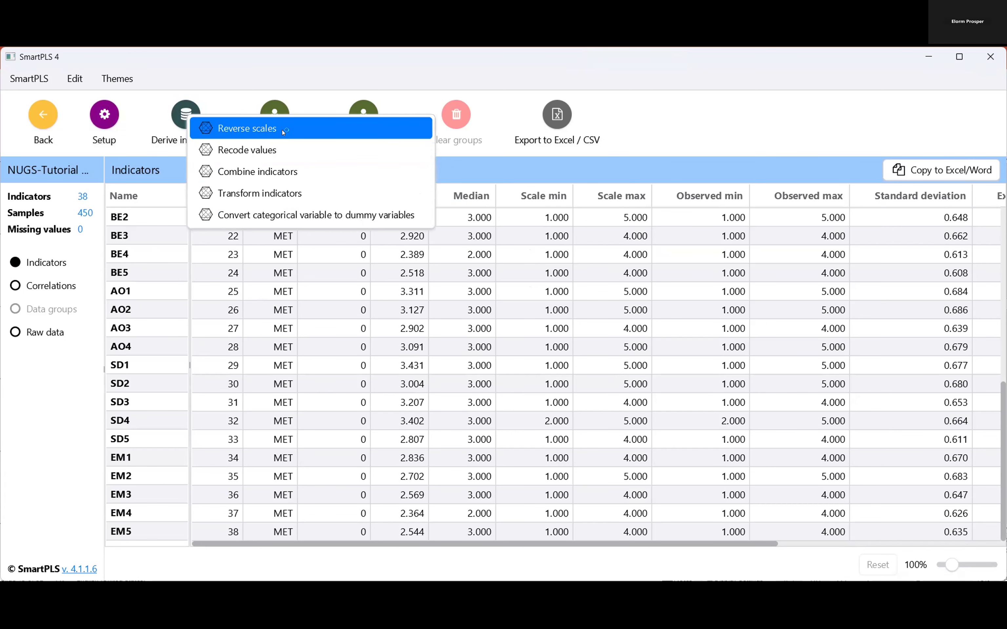
{"action": "left_click", "coordinate": [283, 132]}
{"action": "left_click", "coordinate": [283, 133]}
{"action": "left_click", "coordinate": [283, 132]}
{"action": "left_click", "coordinate": [283, 132]}
{"action": "left_click", "coordinate": [283, 133]}
{"action": "left_click", "coordinate": [283, 133]}
{"action": "left_click", "coordinate": [283, 132]}
{"action": "key", "text": "Down"}
{"action": "key", "text": "Up"}
{"action": "key", "text": "Down"}
{"action": "key", "text": "Down"}
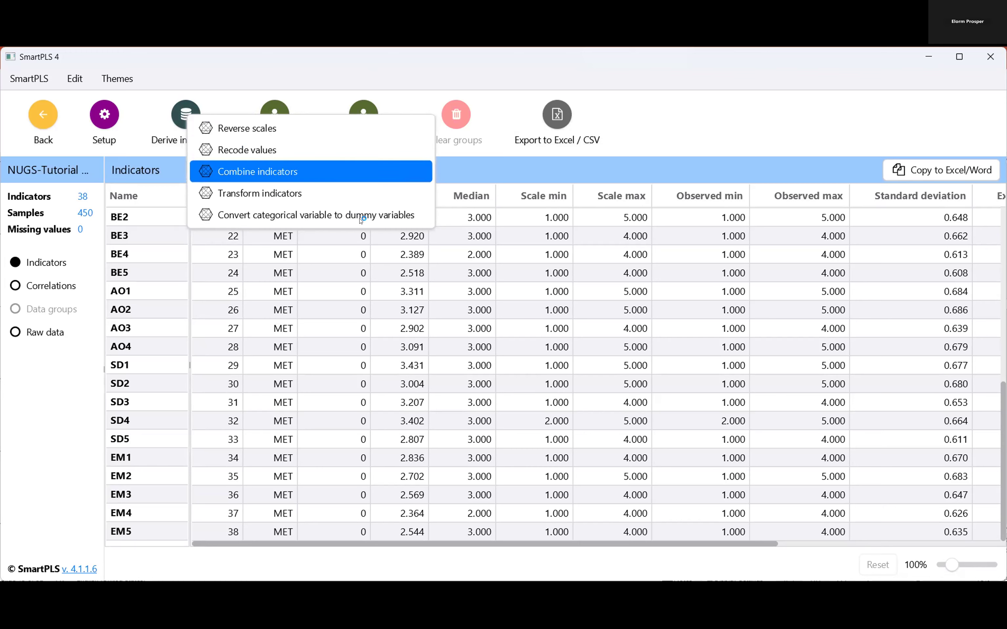
{"action": "key", "text": "Down"}
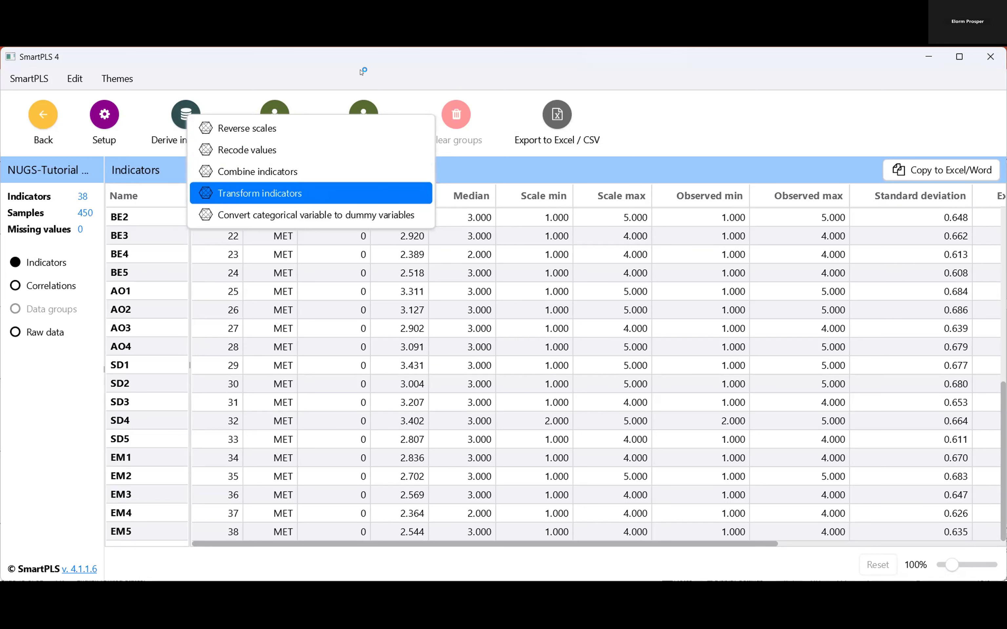
{"action": "key", "text": "Down"}
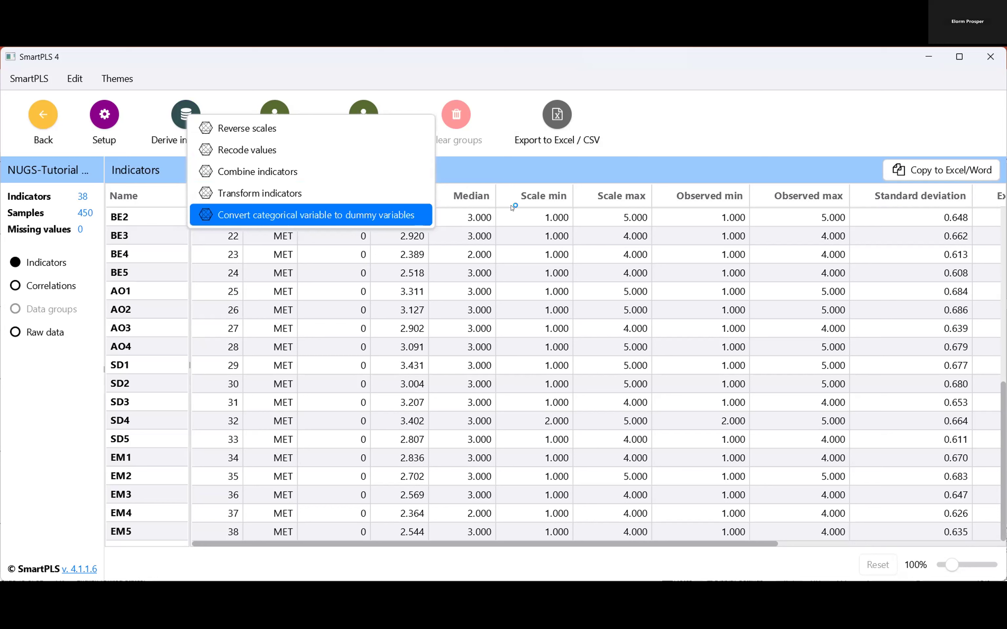
{"action": "key", "text": "Up"}
{"action": "key", "text": "Up"}
{"action": "key", "text": "Up"}
{"action": "key", "text": "Up"}
{"action": "key", "text": "Up"}
{"action": "key", "text": "Up"}
{"action": "key", "text": "Up"}
{"action": "key", "text": "Up"}
{"action": "key", "text": "Up"}
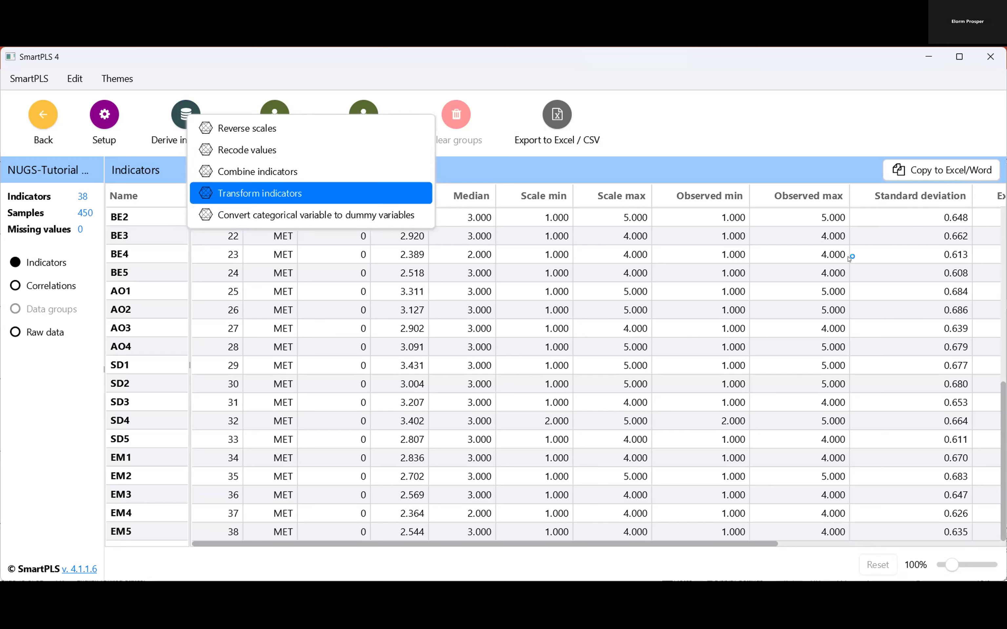
{"action": "key", "text": "Down"}
{"action": "key", "text": "Down"}
{"action": "key", "text": "Down"}
{"action": "key", "text": "Up"}
{"action": "key", "text": "Down"}
{"action": "key", "text": "Down"}
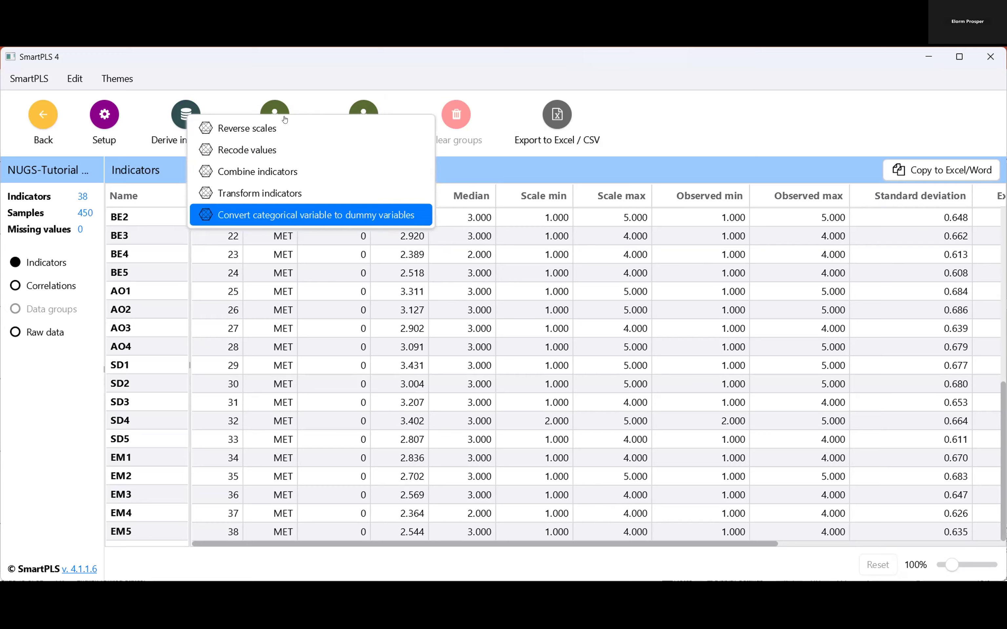
{"action": "key", "text": "Up"}
{"action": "key", "text": "Up"}
{"action": "key", "text": "Up"}
{"action": "key", "text": "Up"}
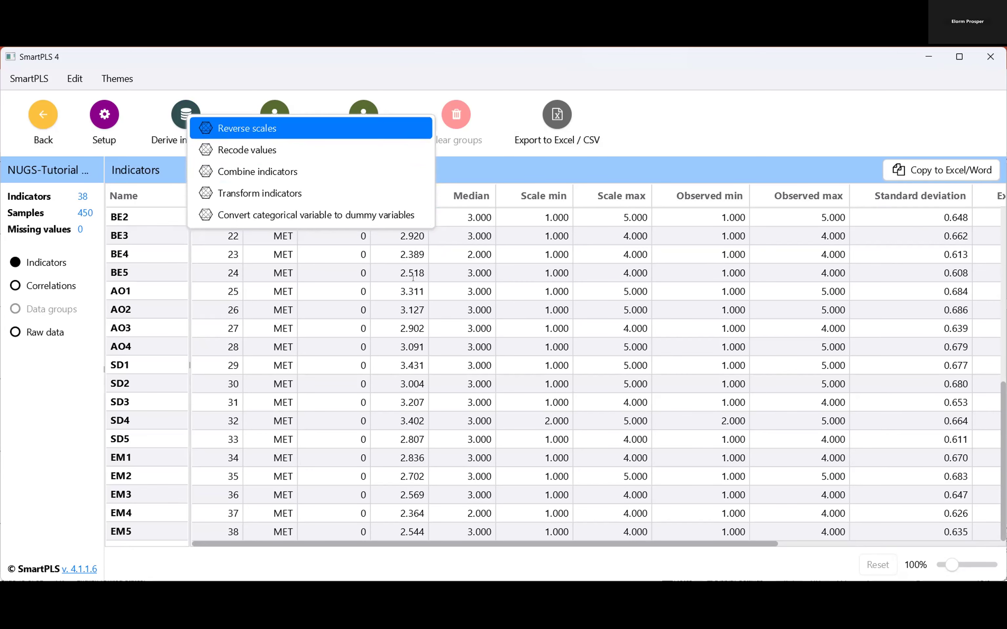
{"action": "left_click", "coordinate": [310, 332]}
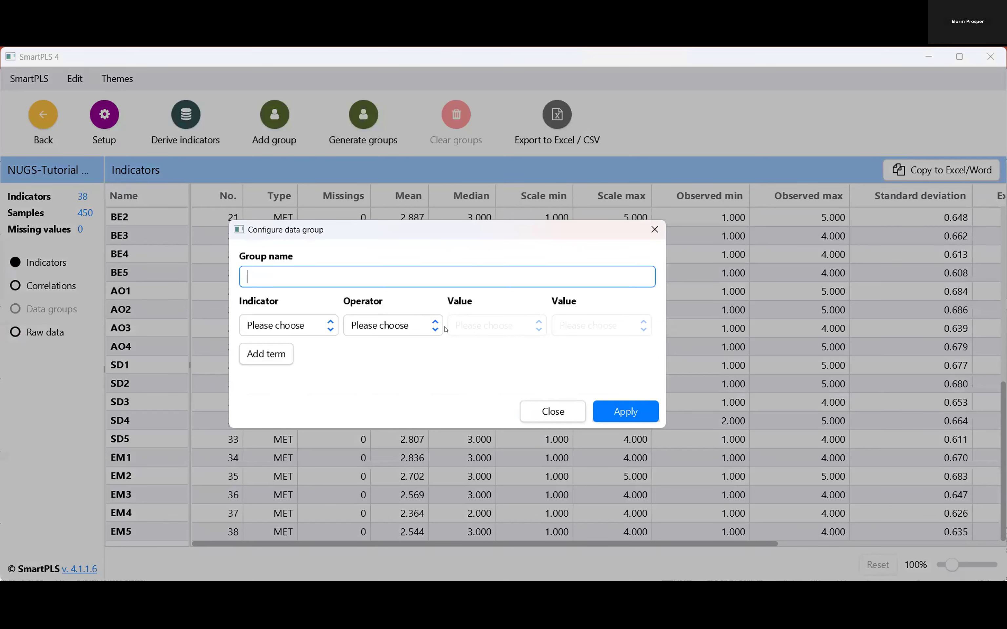
{"action": "left_click", "coordinate": [288, 325]}
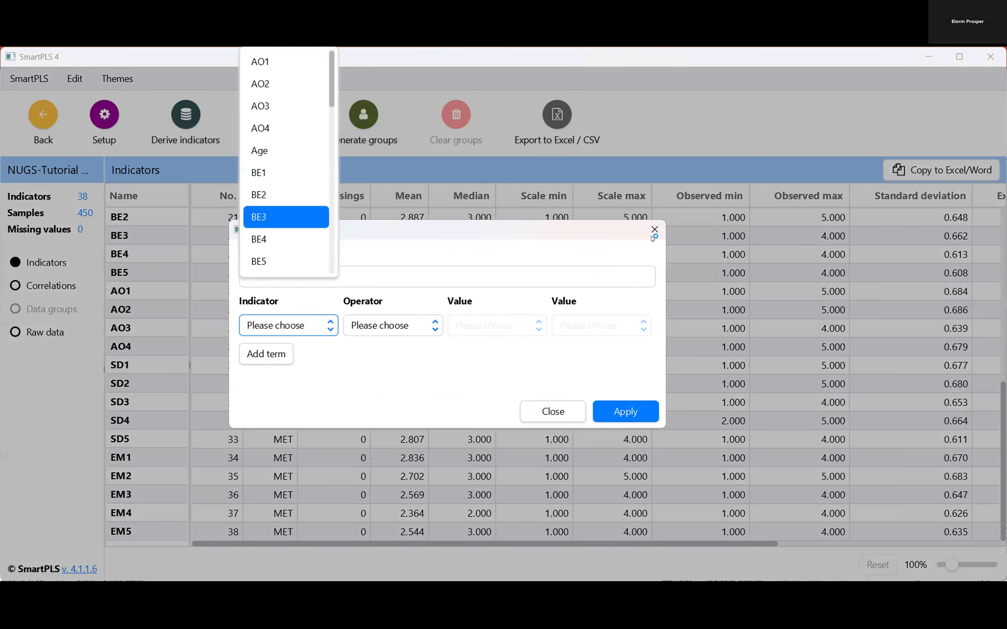
{"action": "key", "text": "Up"}
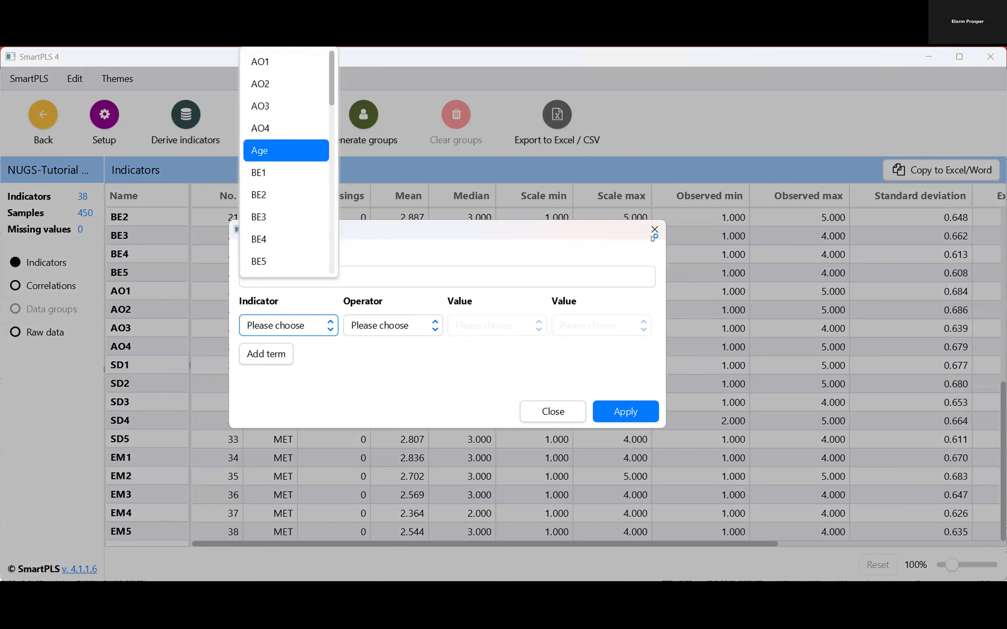
{"action": "key", "text": "Return"}
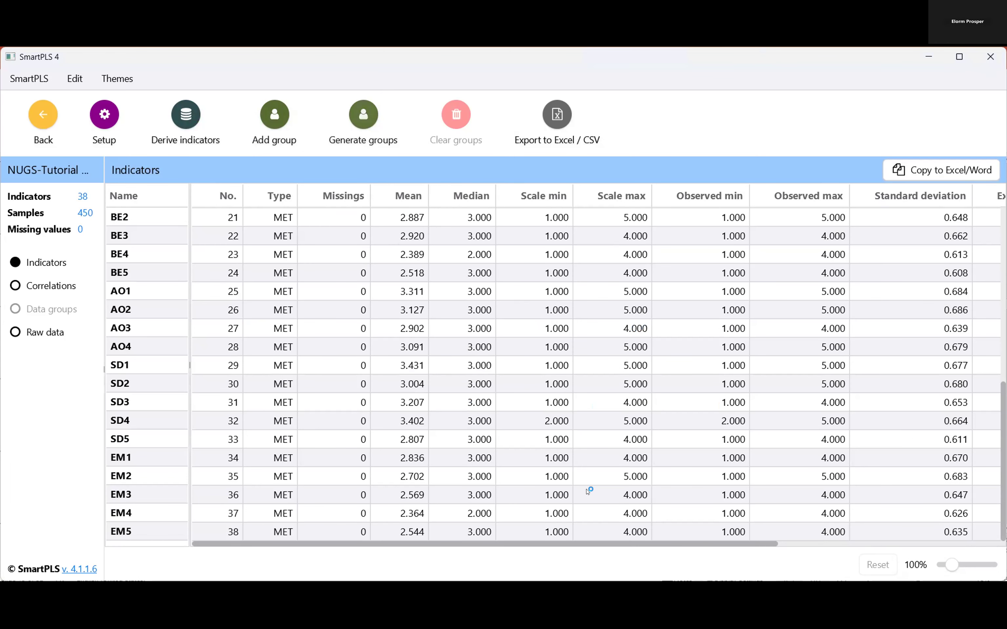
Step: Generate data groups by Gender and rename the group with Gender equal to 2 as Females
{"action": "left_click", "coordinate": [363, 114]}
{"action": "left_click", "coordinate": [400, 200]}
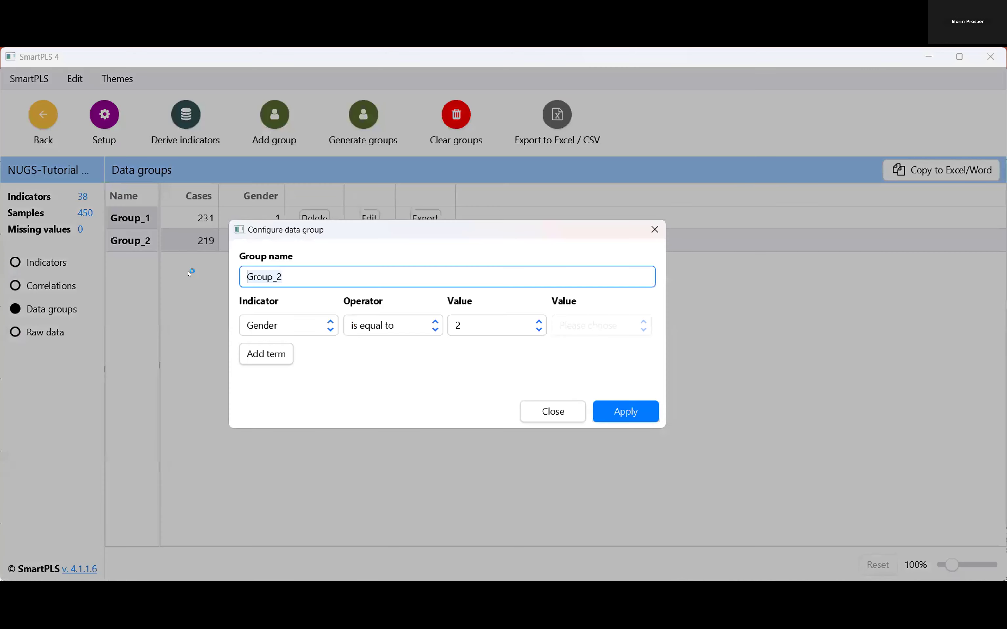
{"action": "key", "text": "ctrl+a"}
{"action": "type", "text": "female"}
{"action": "key", "text": "BackSpace"}
{"action": "key", "text": "BackSpace"}
{"action": "key", "text": "BackSpace"}
{"action": "key", "text": "BackSpace"}
{"action": "key", "text": "BackSpace"}
{"action": "key", "text": "BackSpace"}
{"action": "type", "text": "Females"}
{"action": "key", "text": "Return"}
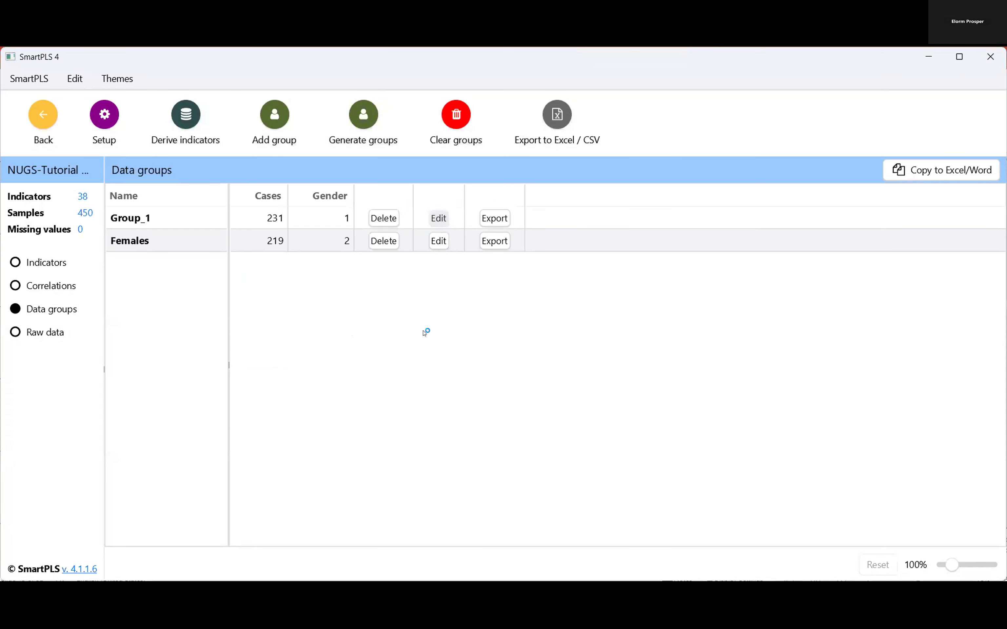
Step: Name the data group with Gender equal to 1 as Male
{"action": "key", "text": "Return"}
{"action": "key", "text": "ctrl+a"}
{"action": "type", "text": "Male"}
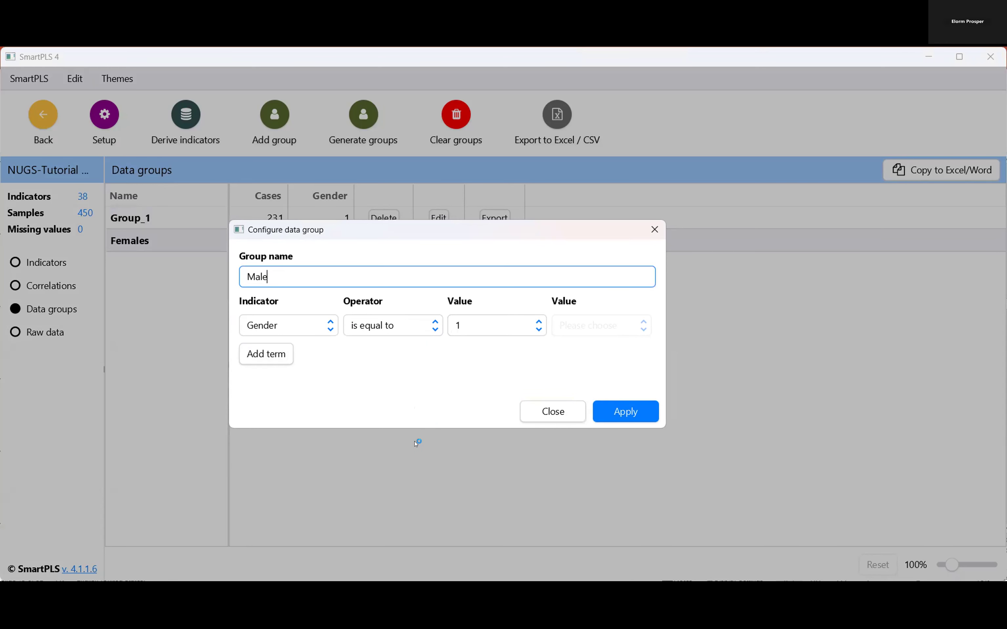
Step: Look through the operators for the Gender condition, keep is equal to and apply the Male group configuration
{"action": "left_click", "coordinate": [435, 328]}
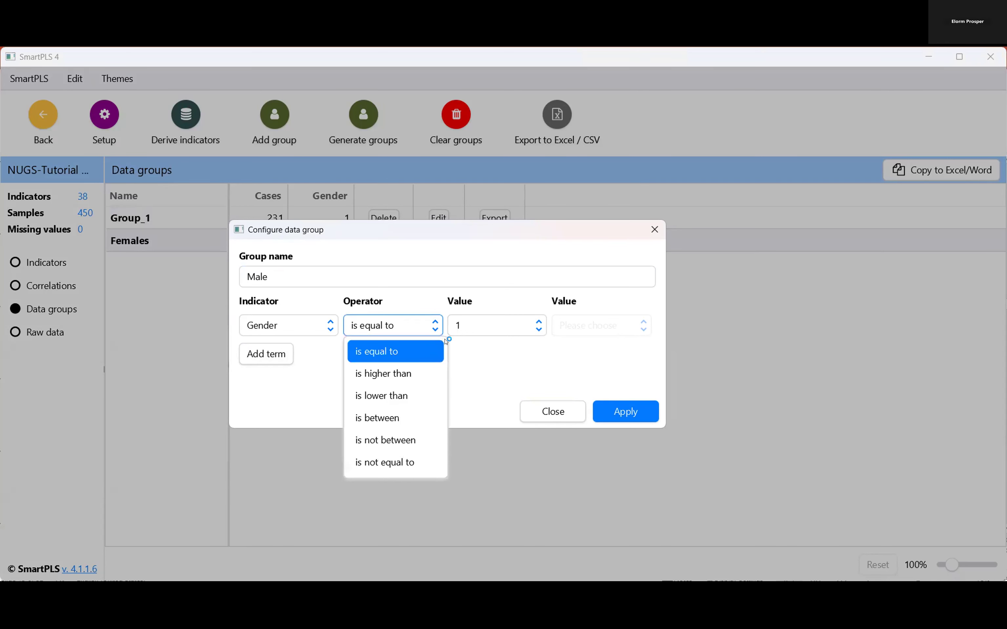
{"action": "key", "text": "Down"}
{"action": "key", "text": "Down"}
{"action": "key", "text": "Down"}
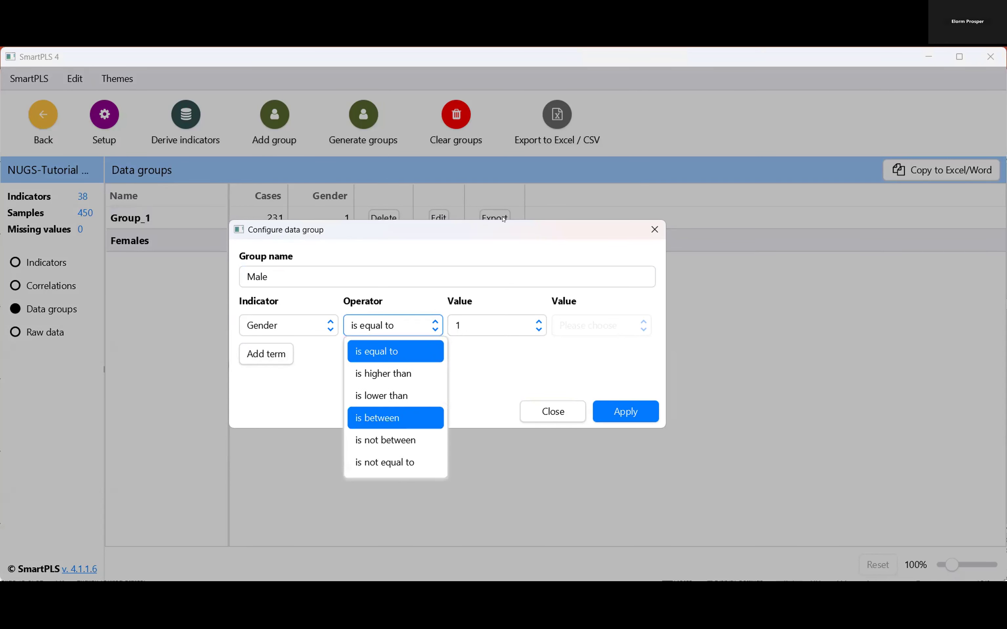
{"action": "key", "text": "Down"}
{"action": "key", "text": "Down"}
{"action": "key", "text": "Down"}
{"action": "key", "text": "Down"}
{"action": "key", "text": "Up"}
{"action": "key", "text": "Return"}
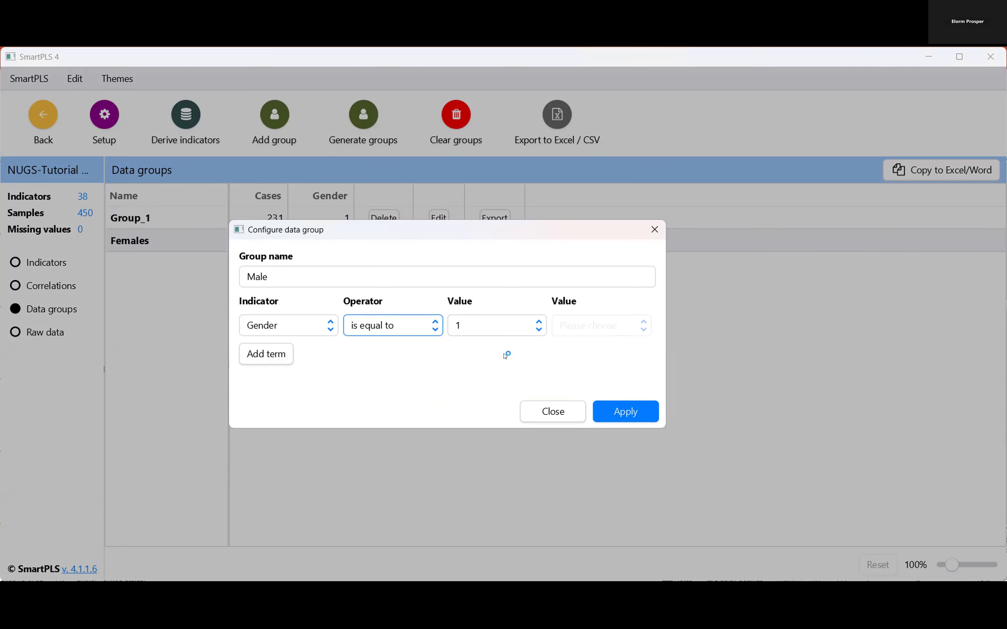
{"action": "key", "text": "Return"}
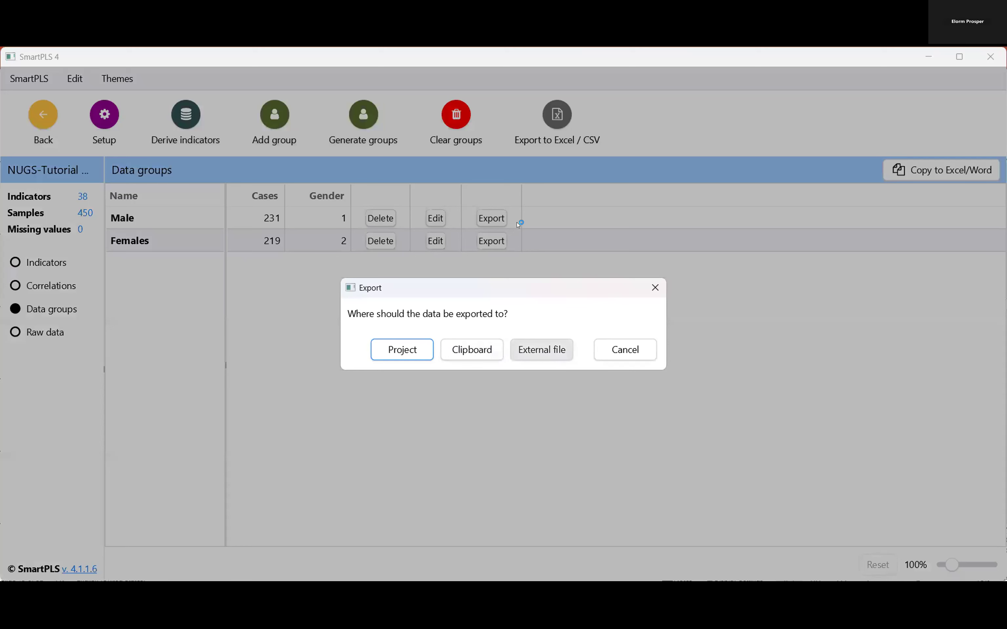
Step: Close the export options and switch to Excel, undo the previous paste and paste the exported Females data from cell A1
{"action": "key", "text": "Escape"}
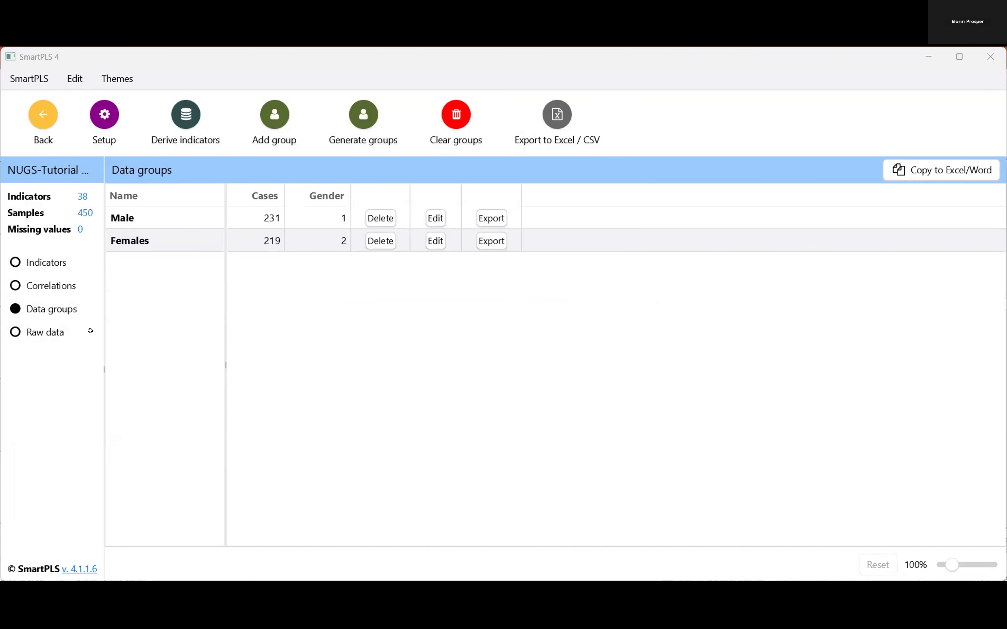
{"action": "key", "text": "alt+Tab"}
{"action": "key", "text": "ctrl+z"}
{"action": "key", "text": "ctrl+v"}
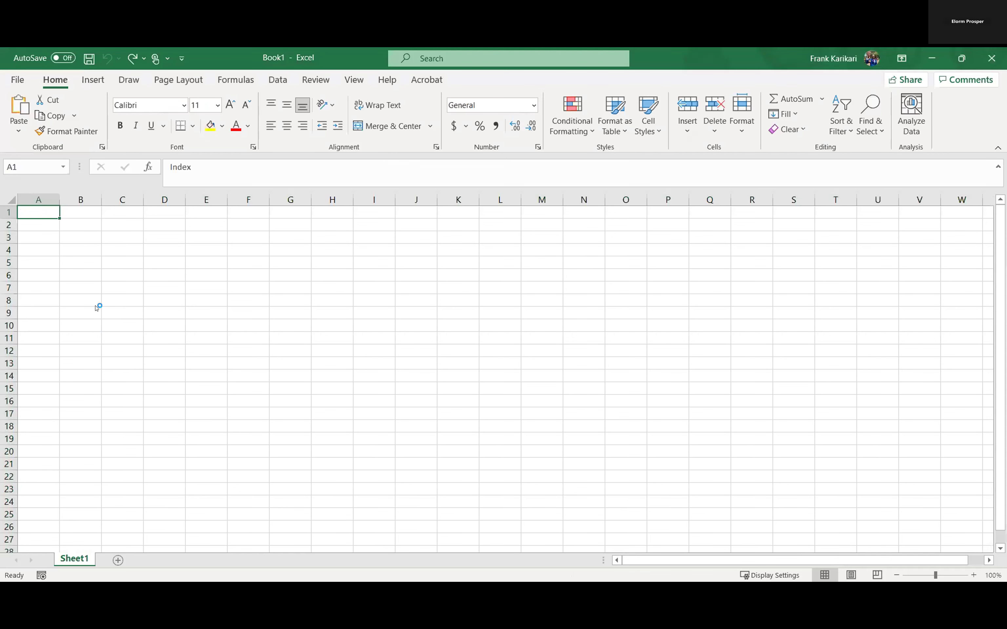
Step: Examine the pasted Females records down to rows 219 and 220 and the indicator names in the header row
{"action": "scroll", "coordinate": [8, 308], "scroll_direction": "down", "scroll_amount": 20}
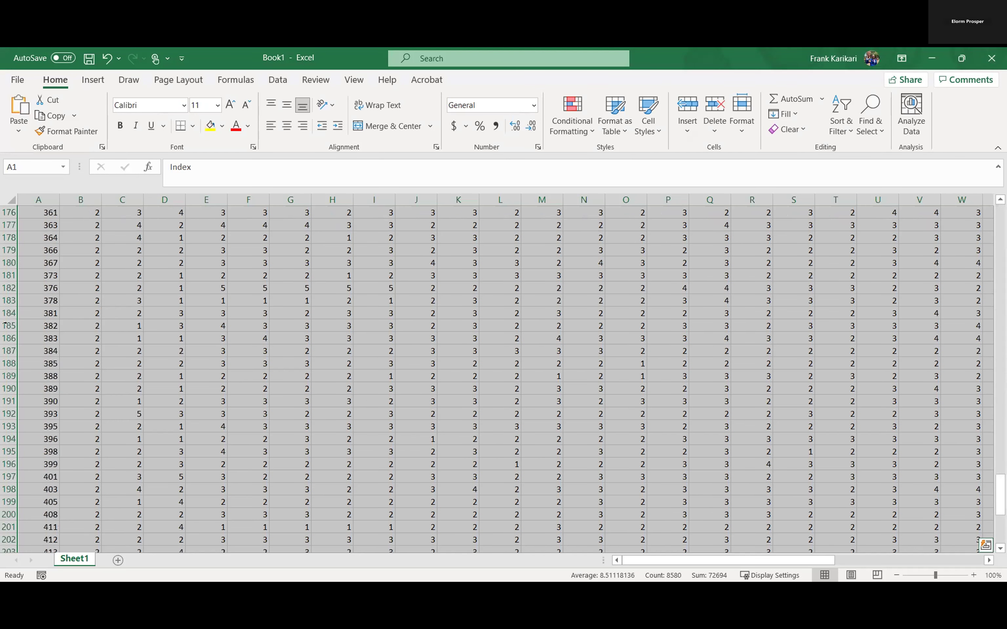
{"action": "scroll", "coordinate": [38, 311], "scroll_direction": "down", "scroll_amount": 12}
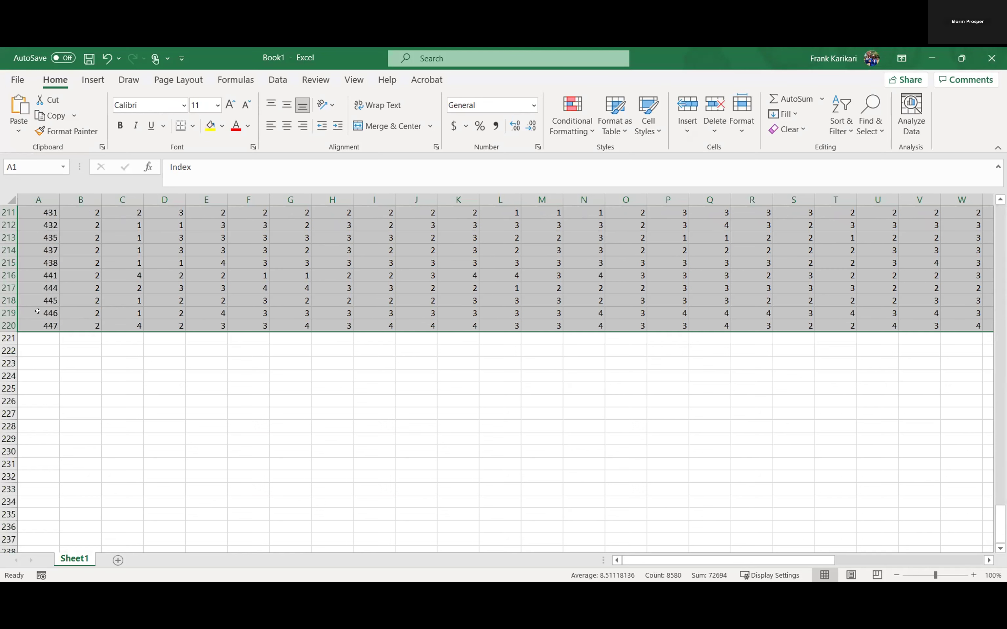
{"action": "left_click", "coordinate": [8, 313]}
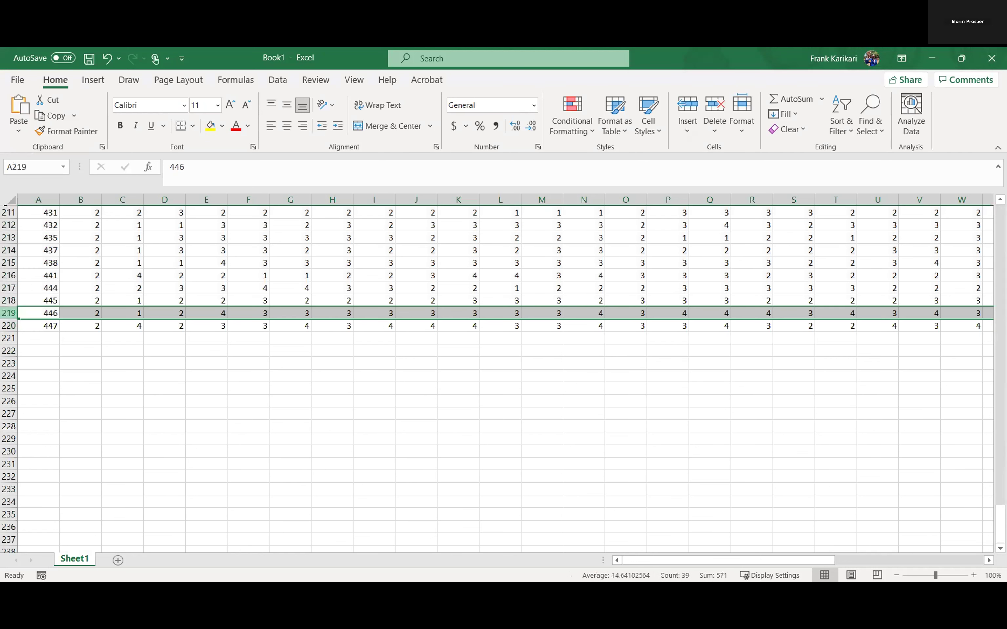
{"action": "left_click", "coordinate": [8, 325]}
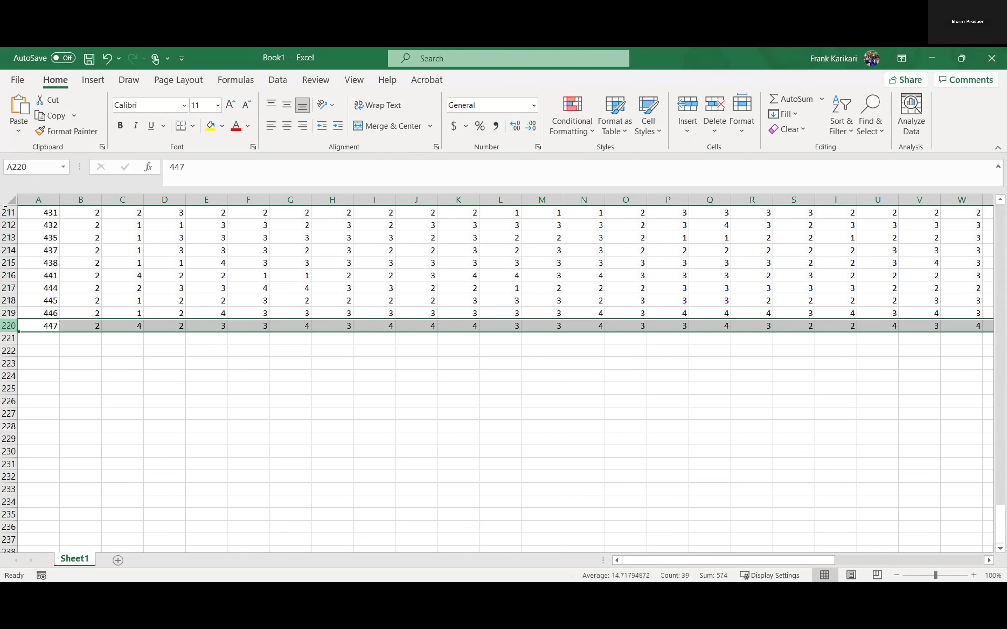
{"action": "scroll", "coordinate": [8, 208], "scroll_direction": "up", "scroll_amount": 20}
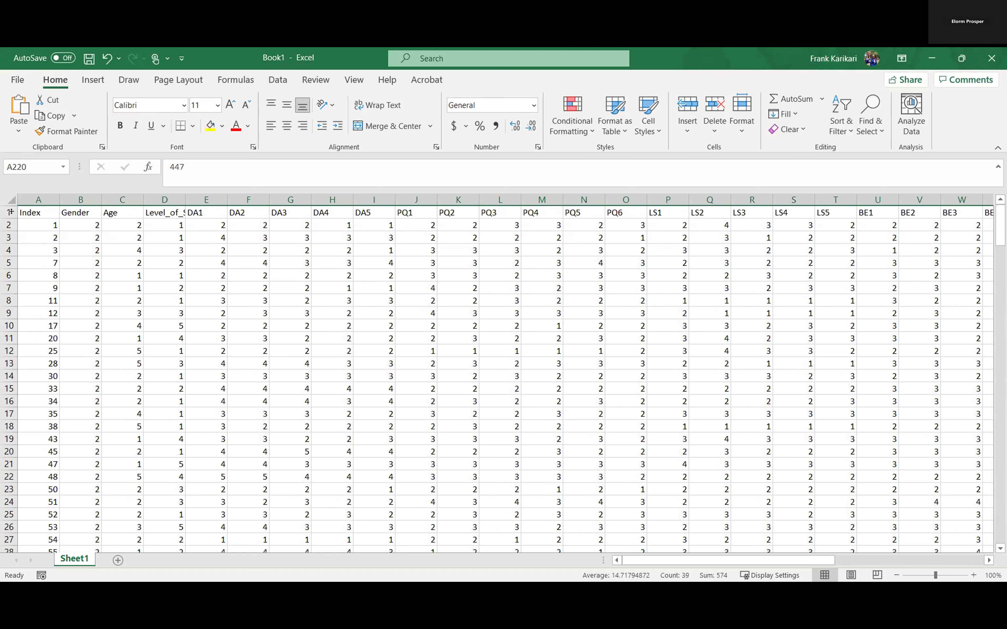
{"action": "left_click", "coordinate": [8, 212]}
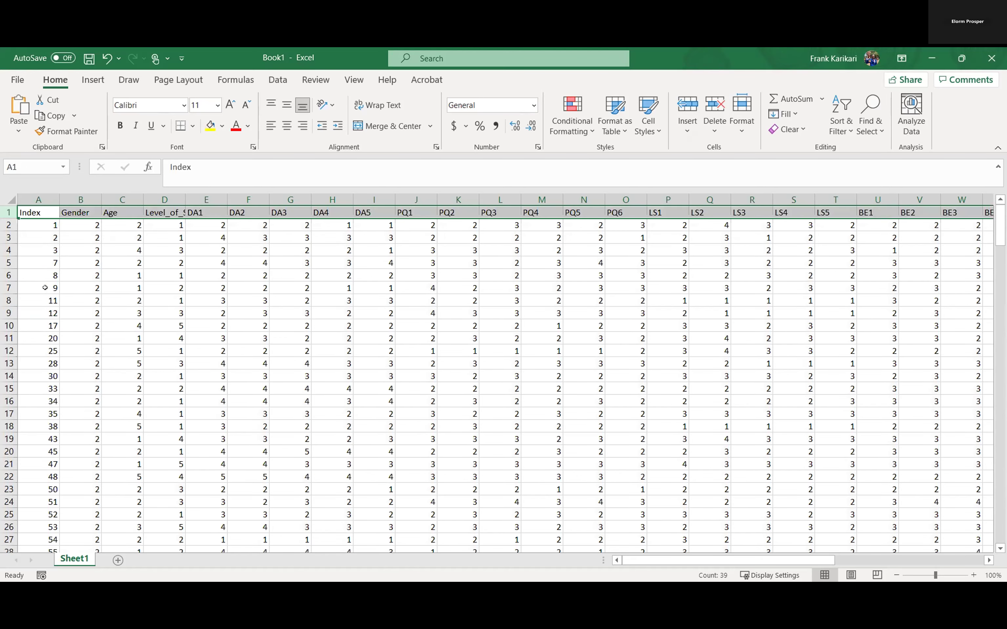
Step: Check the Gender column of the pasted data from the first to the last record
{"action": "scroll", "coordinate": [45, 288], "scroll_direction": "down", "scroll_amount": 20}
{"action": "scroll", "coordinate": [80, 255], "scroll_direction": "up", "scroll_amount": 5}
{"action": "scroll", "coordinate": [79, 255], "scroll_direction": "up", "scroll_amount": 9}
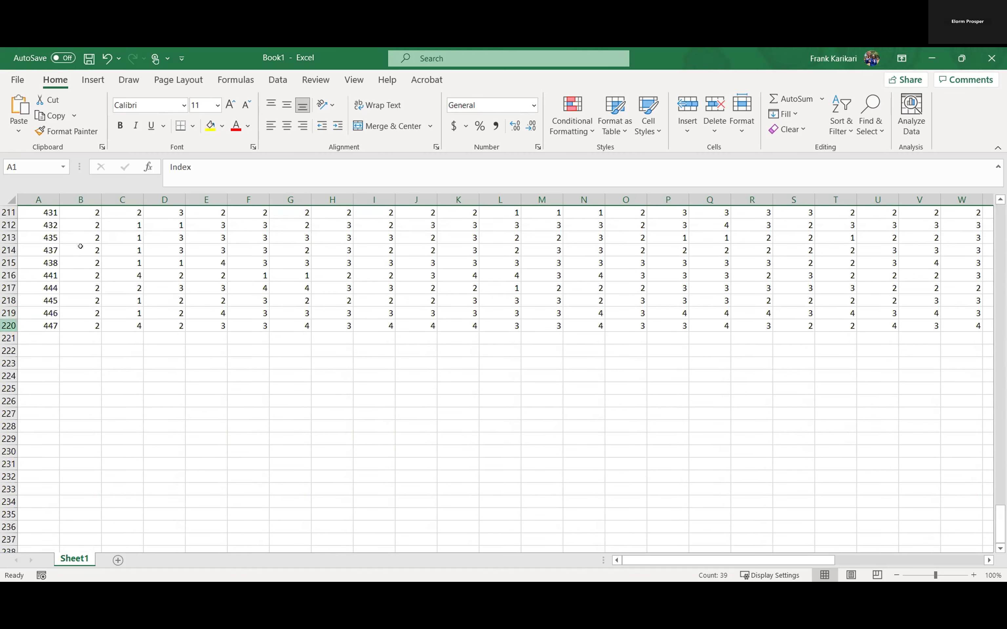
{"action": "scroll", "coordinate": [77, 249], "scroll_direction": "up", "scroll_amount": 20}
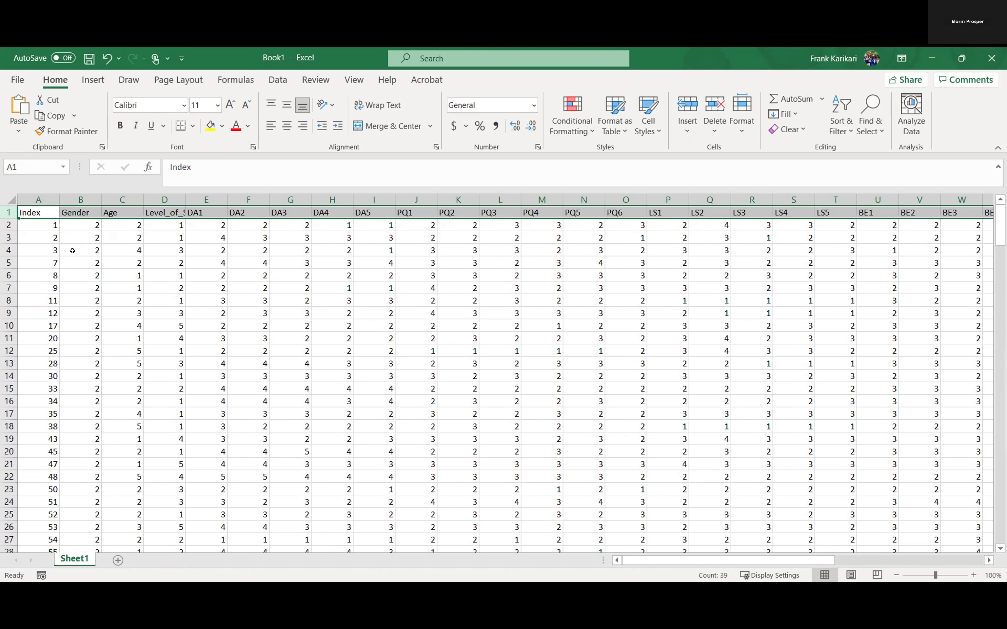
{"action": "left_click", "coordinate": [79, 200]}
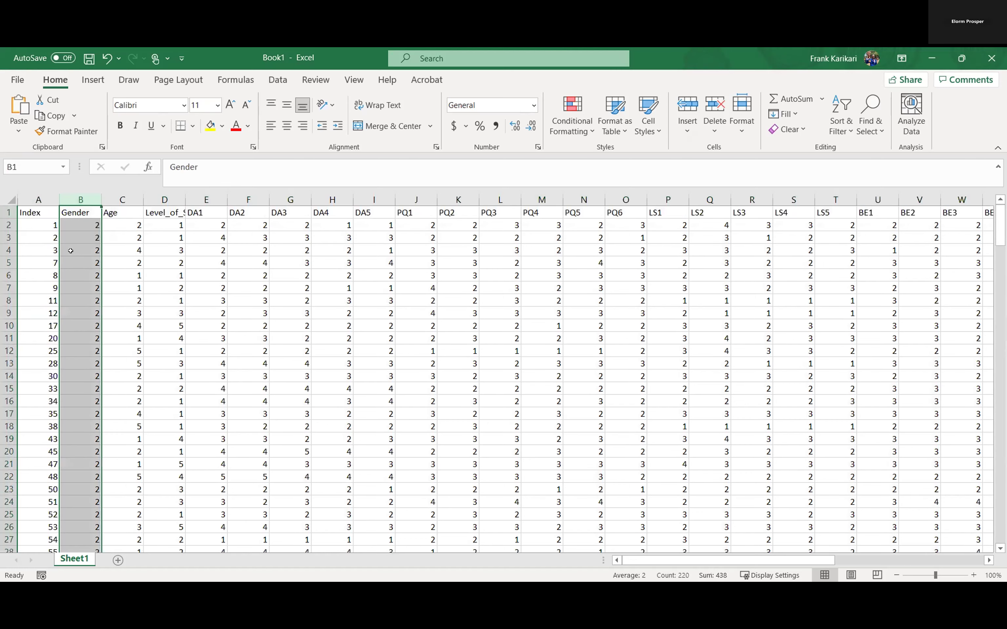
{"action": "scroll", "coordinate": [71, 251], "scroll_direction": "down", "scroll_amount": 20}
{"action": "scroll", "coordinate": [481, 506], "scroll_direction": "down", "scroll_amount": 1}
{"action": "scroll", "coordinate": [481, 506], "scroll_direction": "up", "scroll_amount": 20}
{"action": "scroll", "coordinate": [312, 499], "scroll_direction": "up", "scroll_amount": 20}
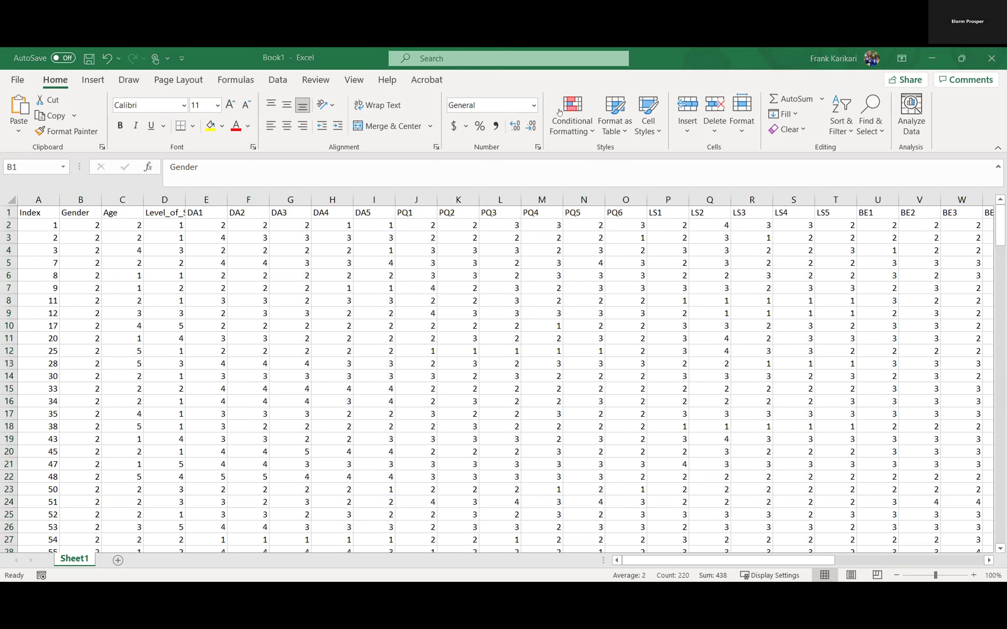
Step: Switch back to SmartPLS and examine the raw data of the tutorial dataset
{"action": "key", "text": "alt+Tab"}
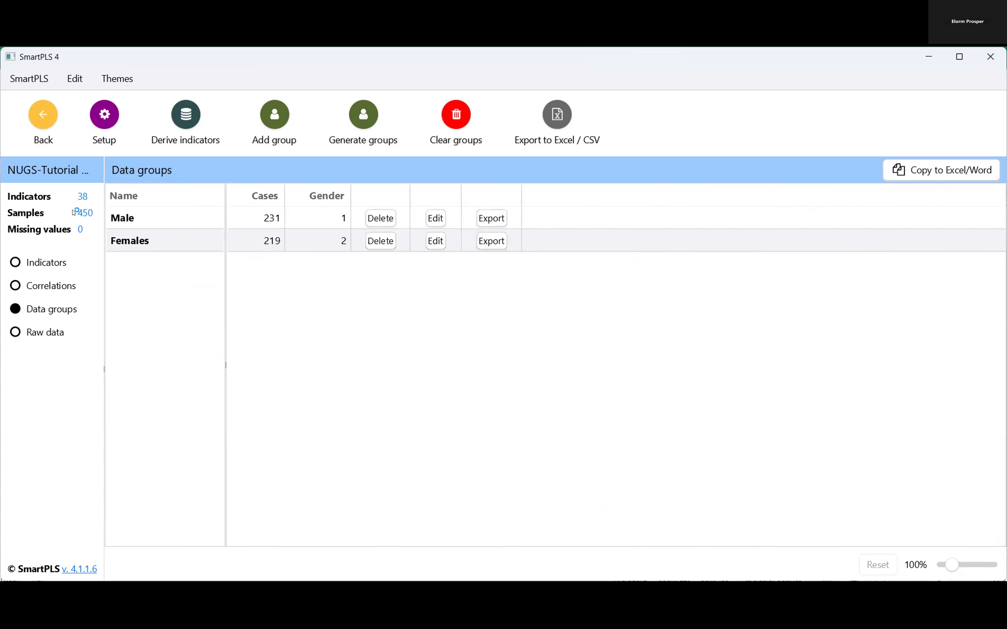
{"action": "key", "text": "Down"}
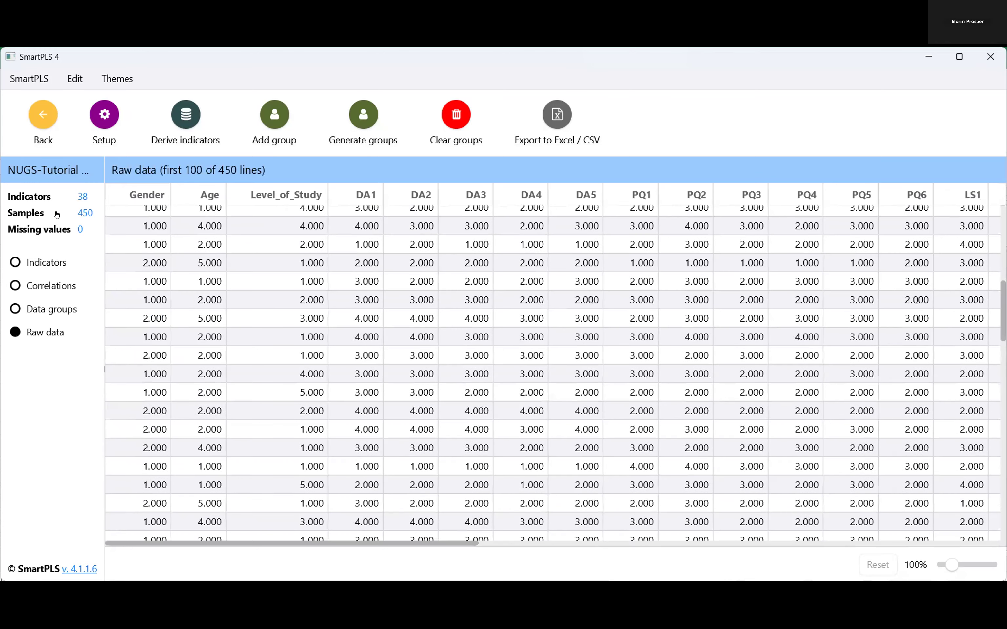
{"action": "scroll", "coordinate": [348, 272], "scroll_direction": "up", "scroll_amount": 8}
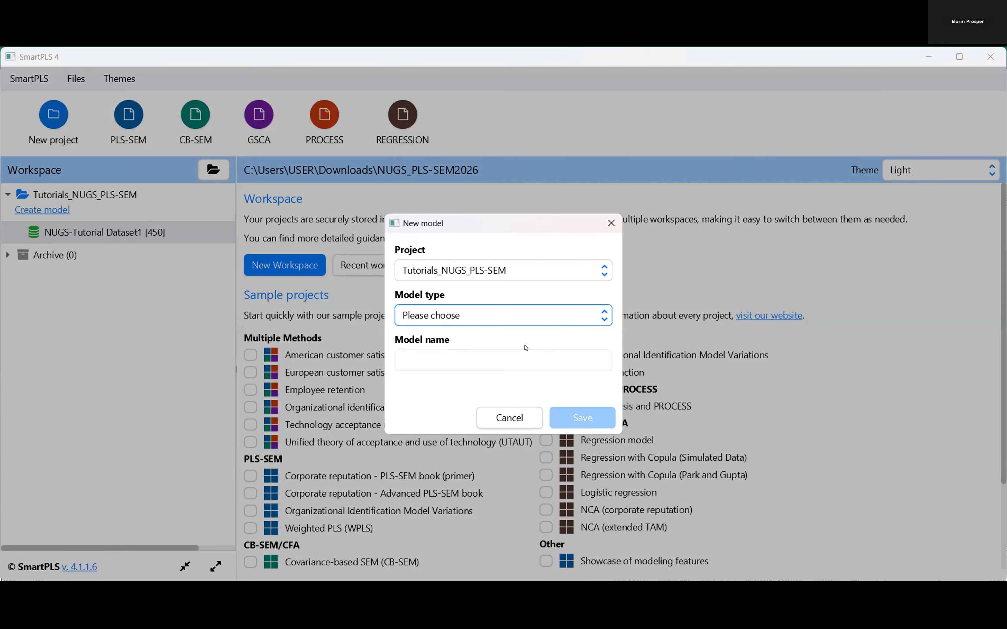
Step: Create a PLS-SEM model named Model1_NugsTraining in the Tutorials_NUGS_PLS-SEM project
{"action": "key", "text": "alt+Down"}
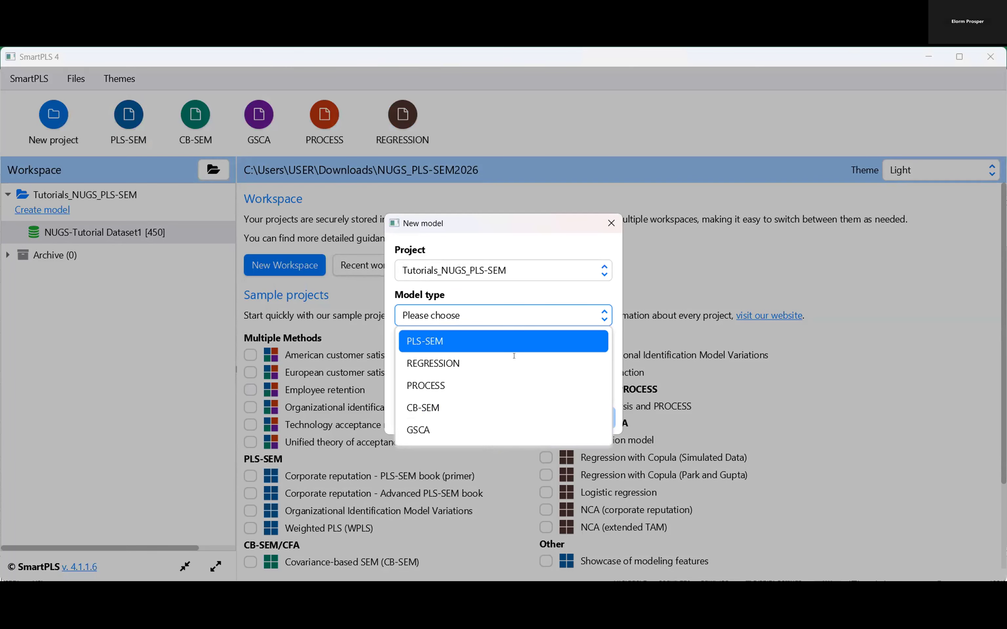
{"action": "key", "text": "Return"}
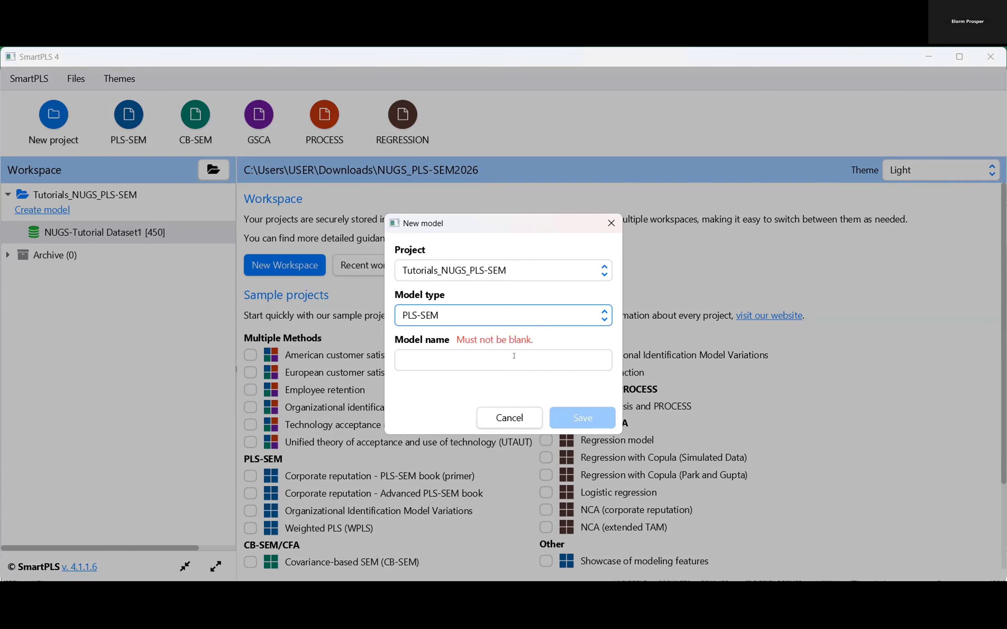
{"action": "left_click", "coordinate": [514, 355]}
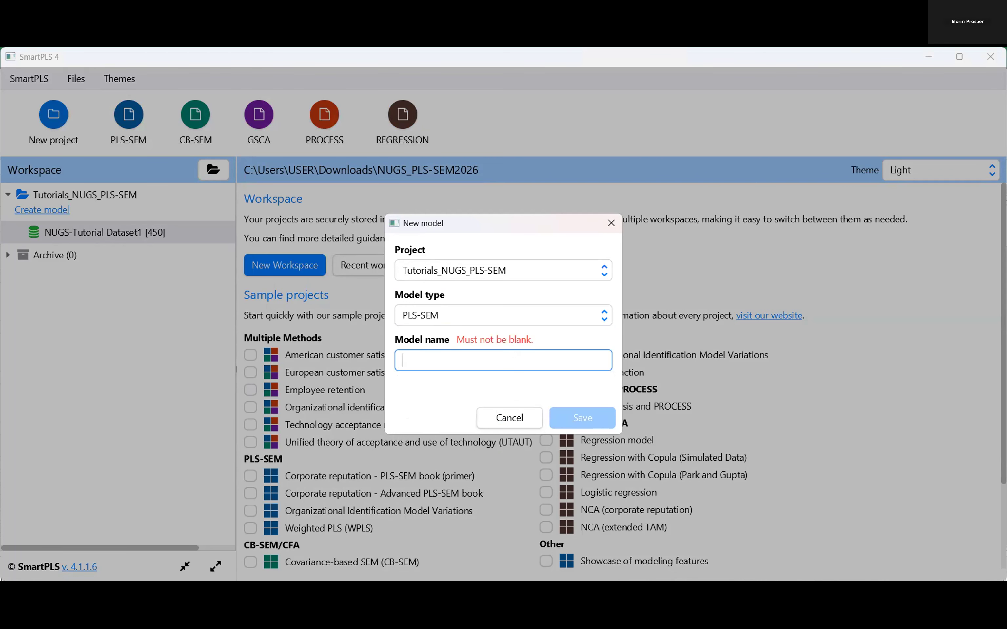
{"action": "type", "text": "MODE"}
{"action": "key", "text": "BackSpace"}
{"action": "key", "text": "BackSpace"}
{"action": "key", "text": "BackSpace"}
{"action": "type", "text": "odel"}
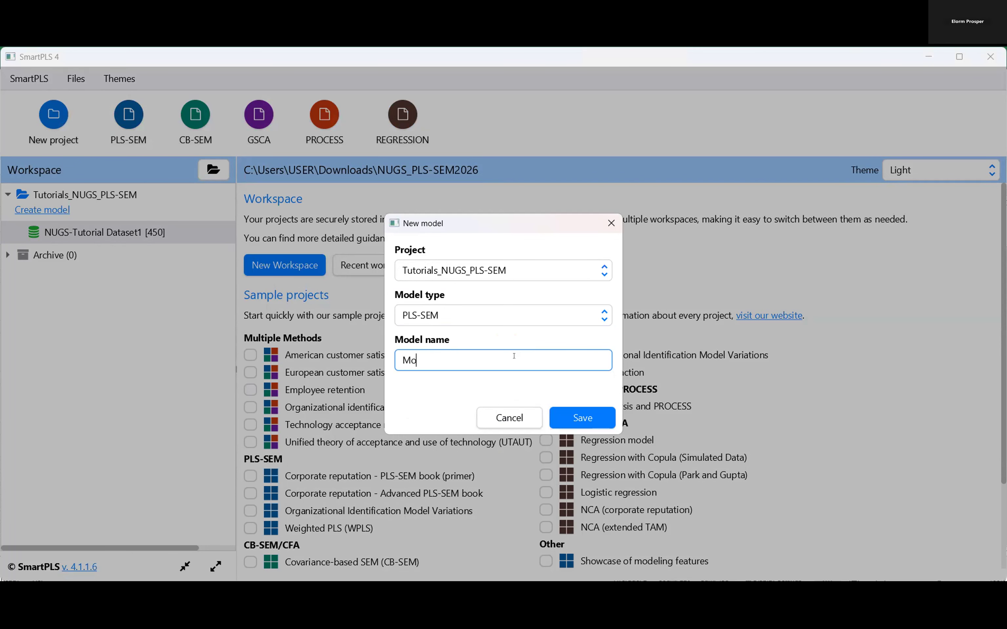
{"action": "type", "text": "1_NugsTraining"}
{"action": "key", "text": "Return"}
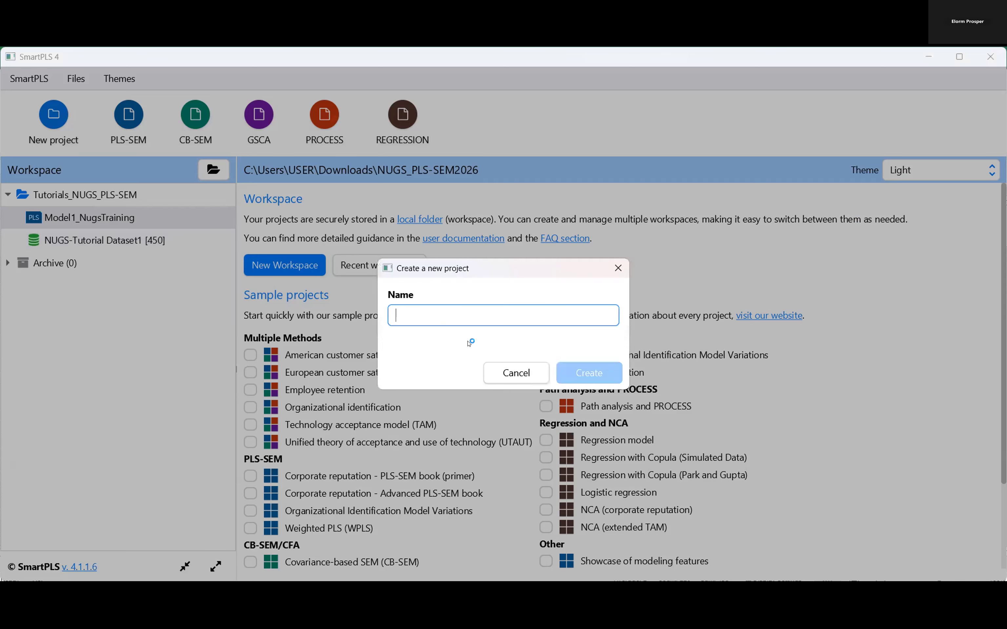
Step: Cancel creating a new project and renaming the model, and delete the Model1_NugsTraining model
{"action": "left_click", "coordinate": [618, 269]}
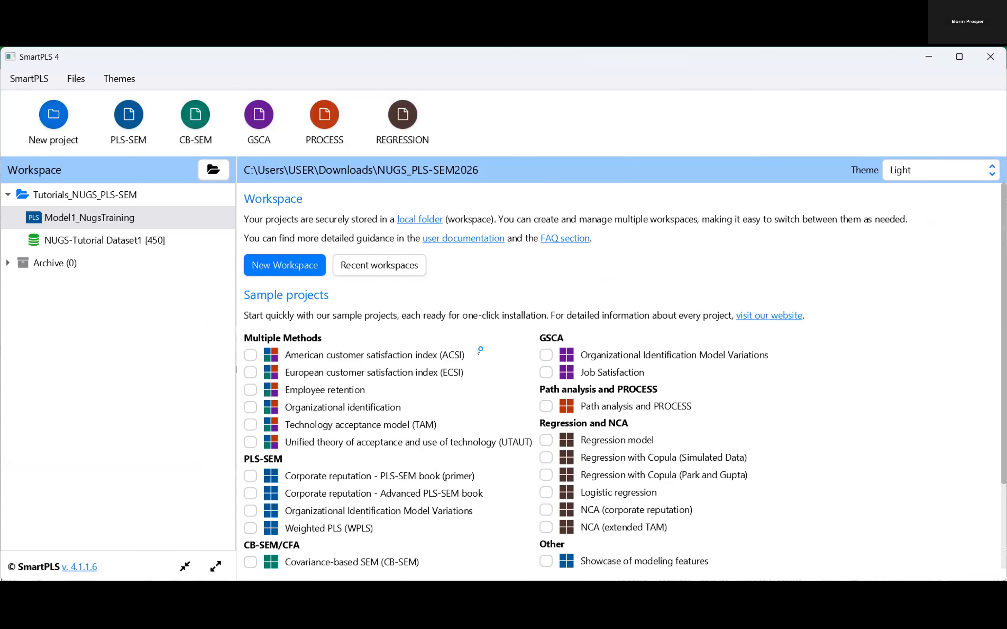
{"action": "right_click", "coordinate": [164, 217]}
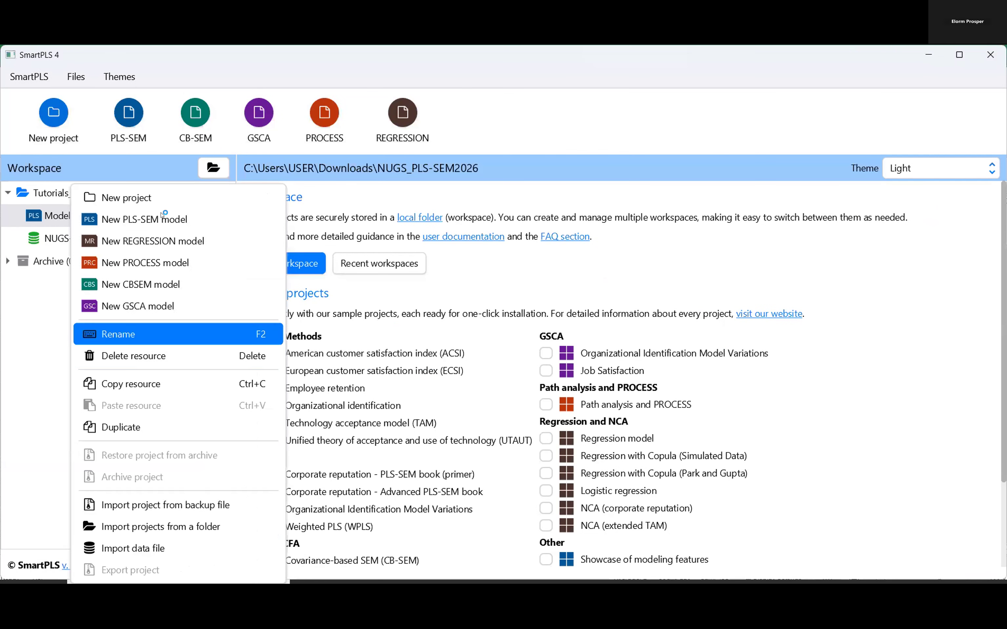
{"action": "left_click", "coordinate": [255, 342]}
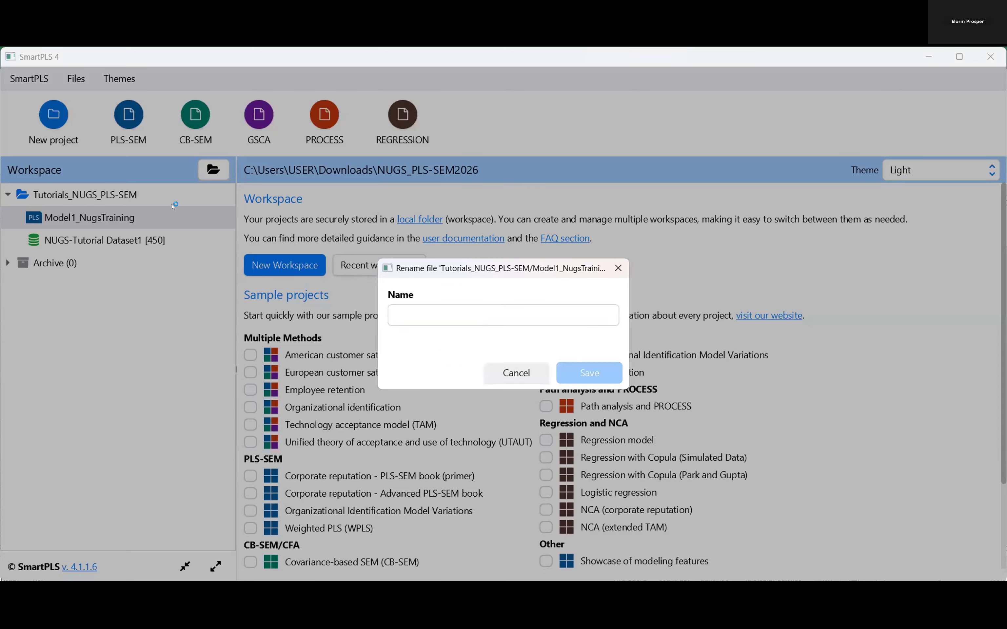
{"action": "key", "text": "Escape"}
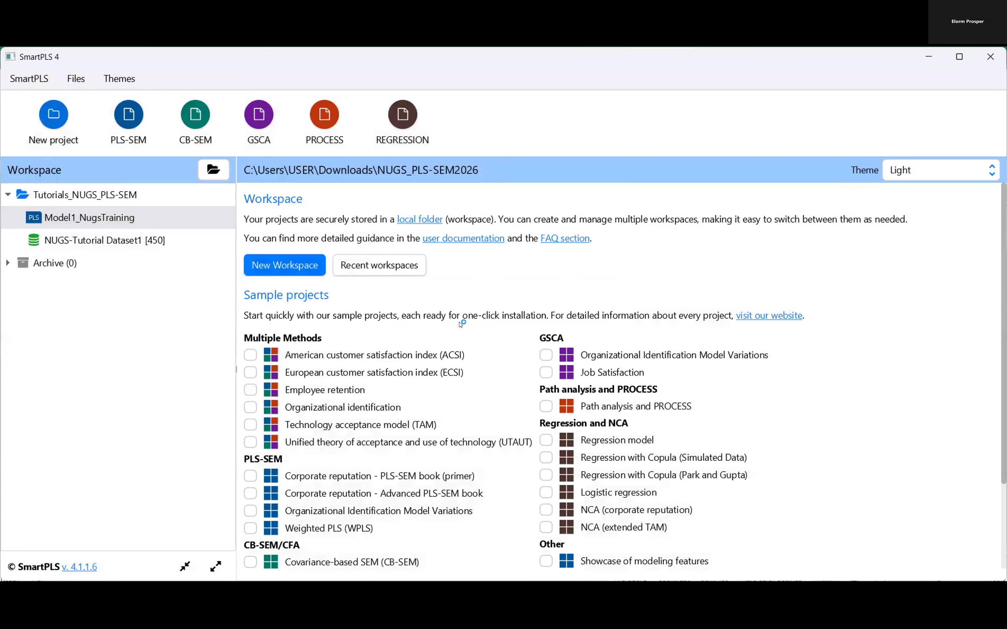
{"action": "key", "text": "Delete"}
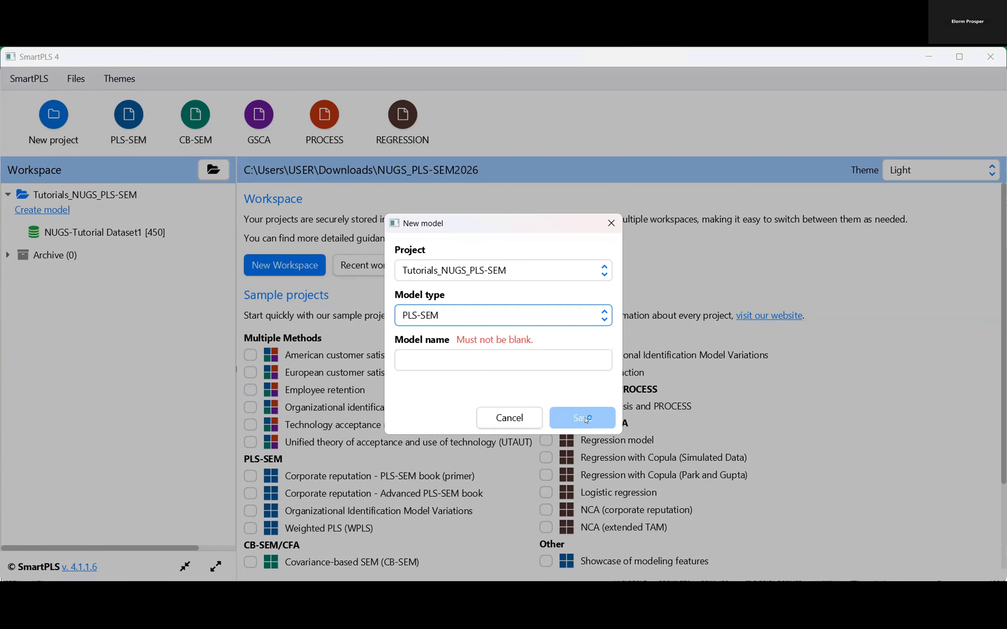
Step: Create the PLS-SEM model again under the name Model1_NugsTraining and maximize the application window
{"action": "type", "text": "Model1_NugsTraining"}
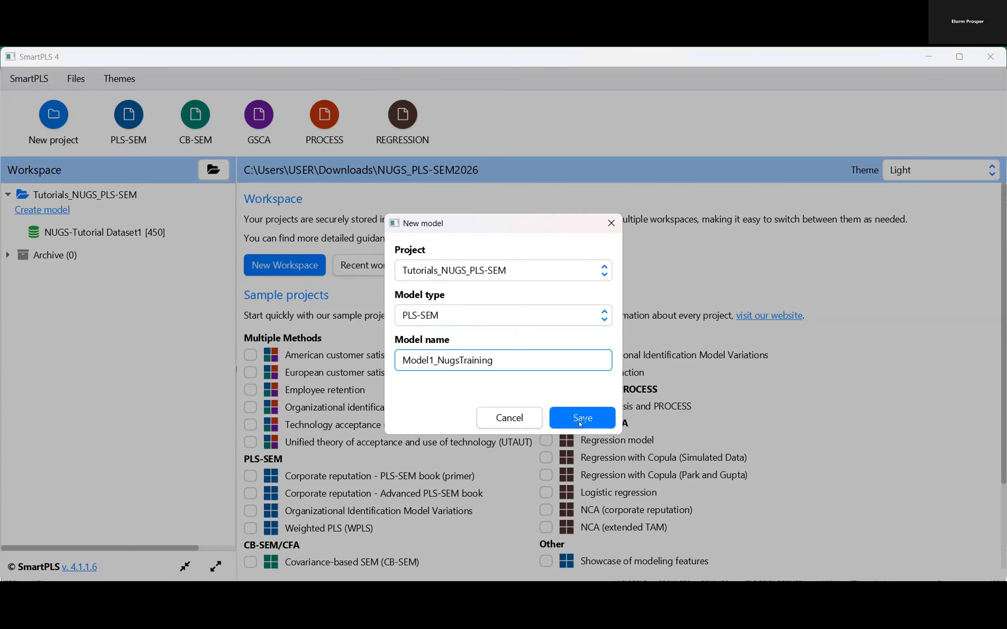
{"action": "left_click", "coordinate": [961, 61]}
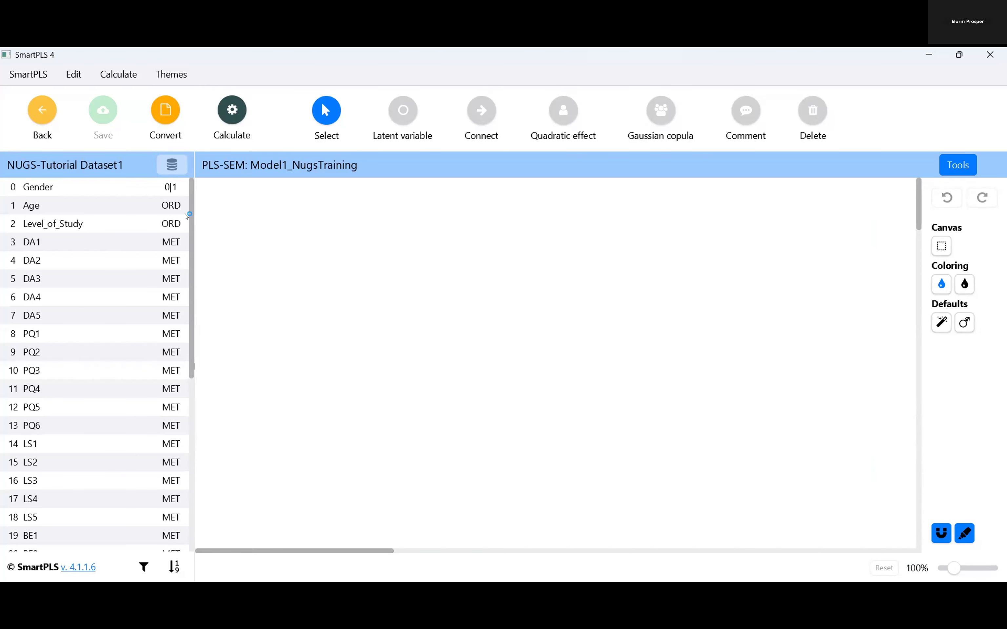
Step: Try a purple background for the model canvas and change it to light orange
{"action": "left_click_drag", "start_coordinate": [207, 198], "coordinate": [959, 270]}
{"action": "left_click", "coordinate": [941, 245]}
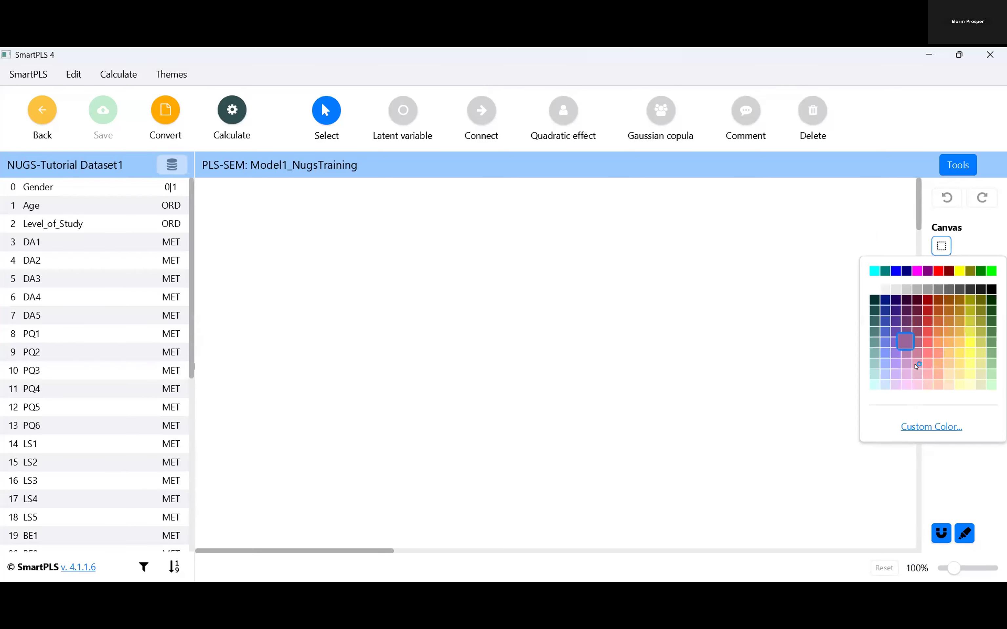
{"action": "left_click", "coordinate": [912, 361]}
{"action": "left_click", "coordinate": [935, 251]}
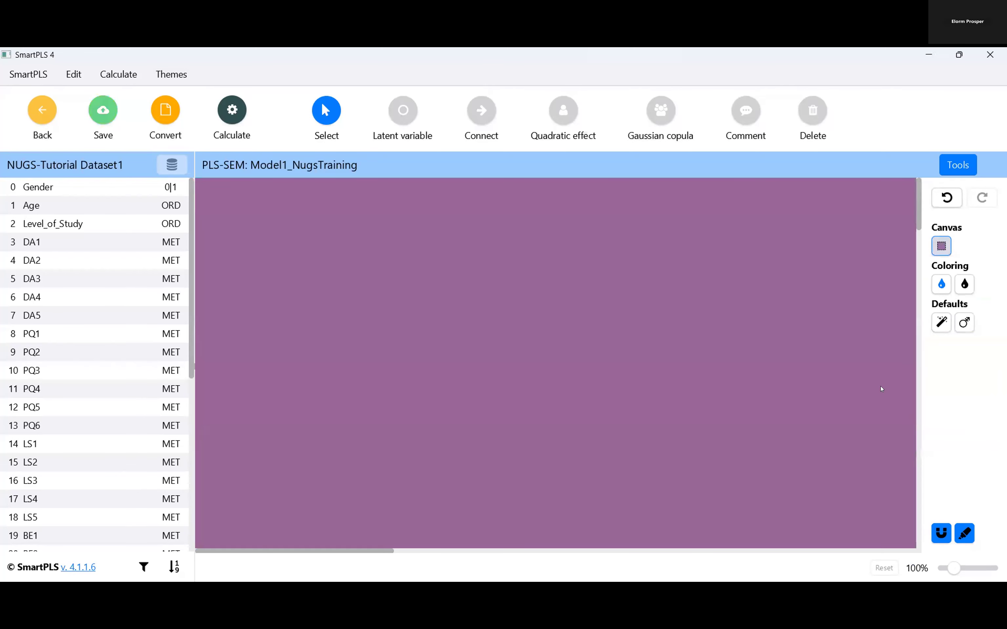
{"action": "left_click", "coordinate": [937, 361]}
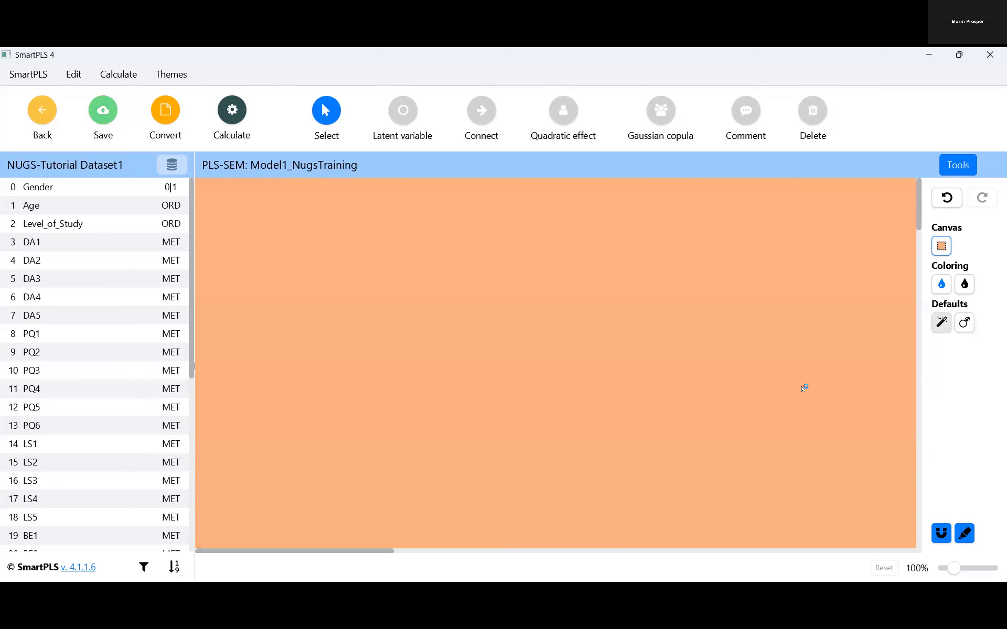
Step: Try a light cyan background for the model canvas and restore it to white
{"action": "left_click", "coordinate": [941, 246]}
{"action": "left_click", "coordinate": [916, 374]}
{"action": "left_click", "coordinate": [941, 246]}
{"action": "left_click", "coordinate": [885, 384]}
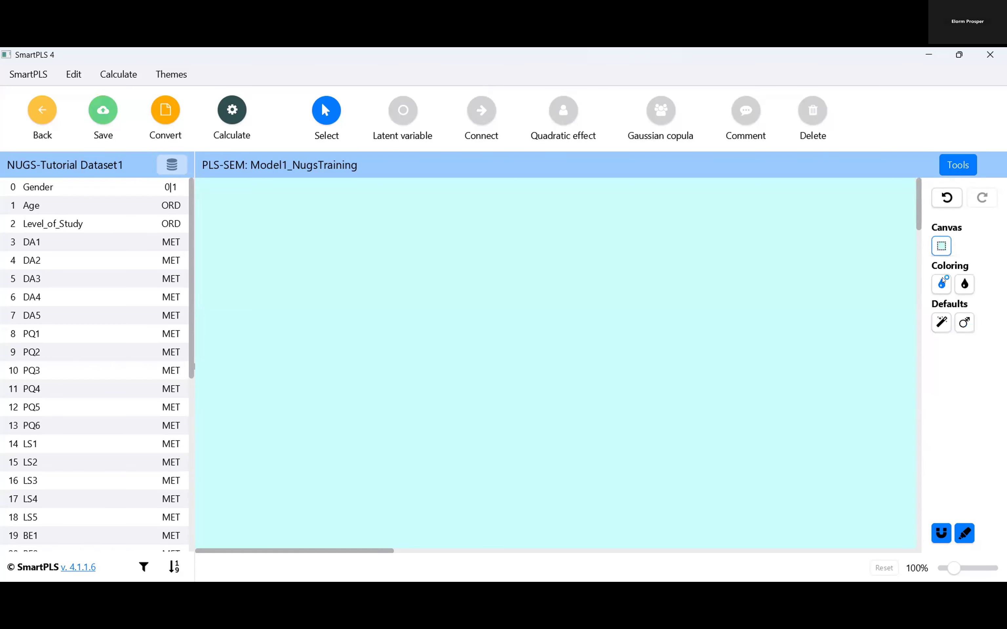
{"action": "left_click", "coordinate": [945, 250]}
{"action": "left_click", "coordinate": [962, 323]}
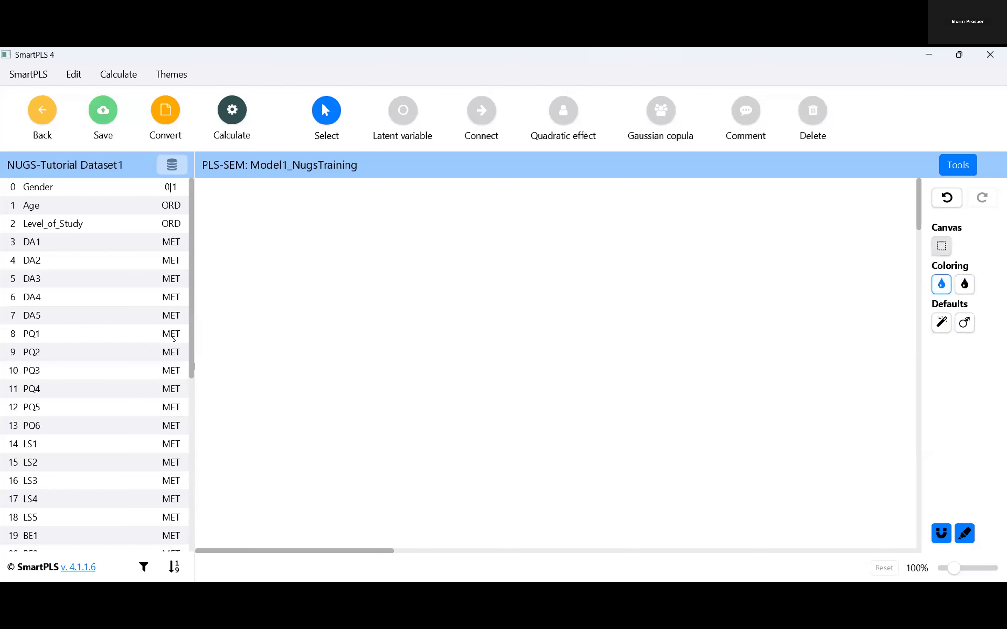
{"action": "left_click", "coordinate": [942, 245]}
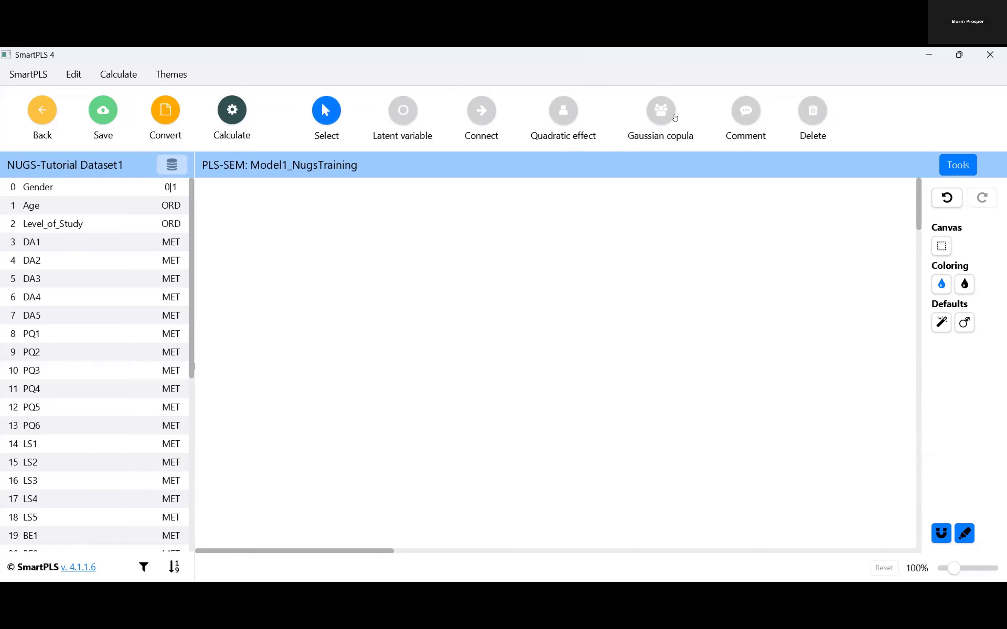
Step: Add a latent variable named Digital Access to the model canvas
{"action": "left_click", "coordinate": [389, 106]}
{"action": "left_click", "coordinate": [481, 110]}
{"action": "left_click", "coordinate": [563, 110]}
{"action": "left_click", "coordinate": [661, 110]}
{"action": "left_click", "coordinate": [746, 111]}
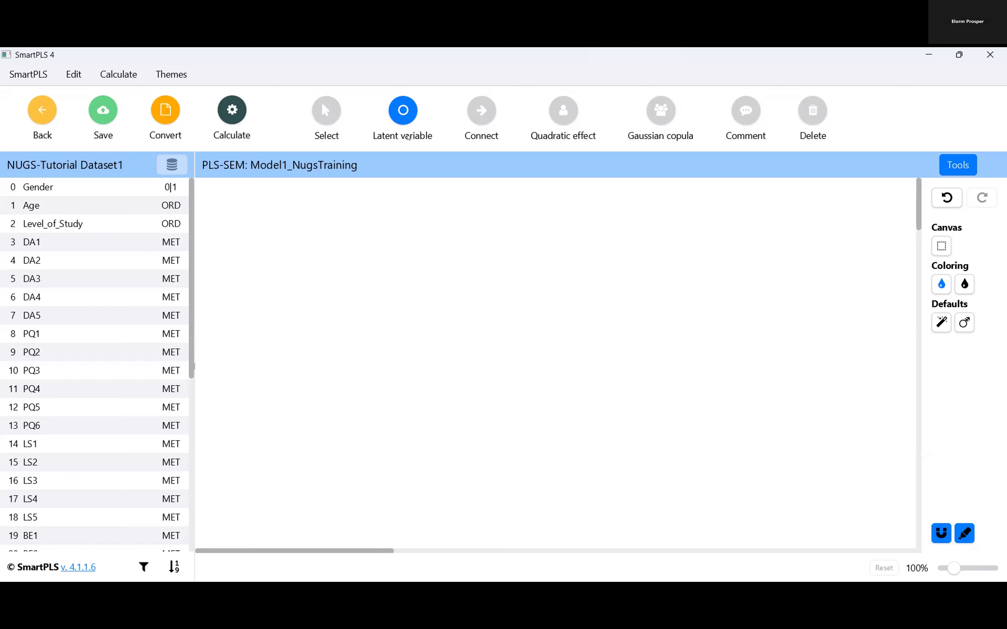
{"action": "left_click", "coordinate": [349, 256]}
{"action": "left_click", "coordinate": [350, 261]}
{"action": "type", "text": "Alpha"}
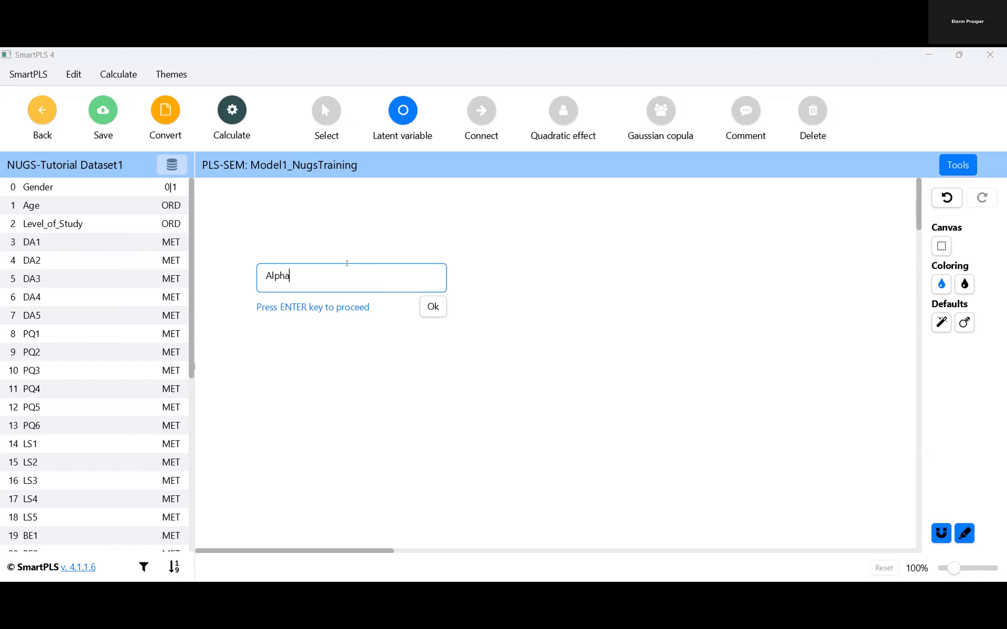
{"action": "type", "text": "Digital Access"}
{"action": "key", "text": "Return"}
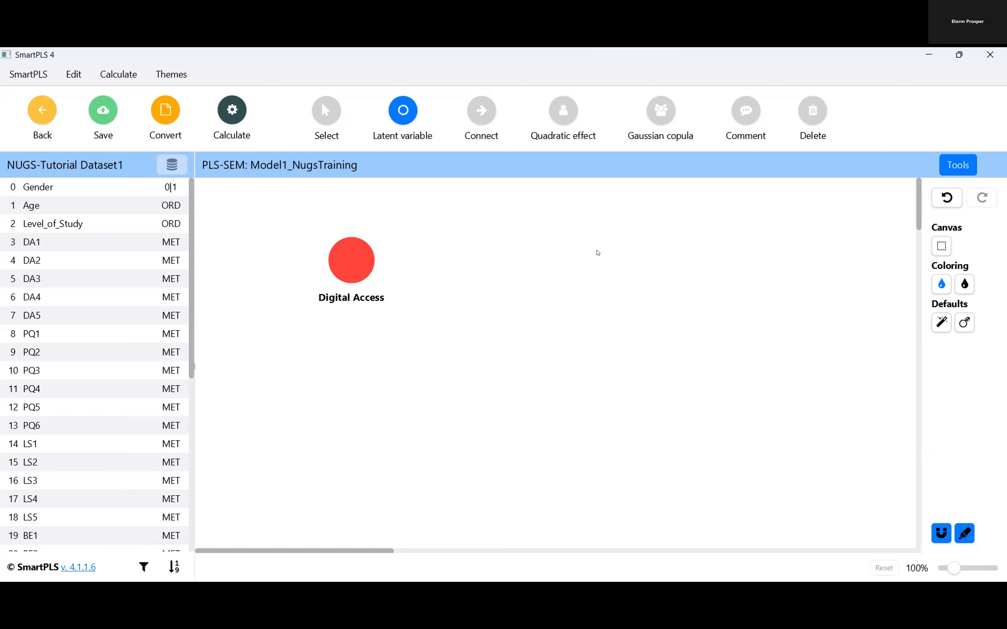
Step: Add a second latent variable named Academic Outcomes to the right of Digital Access
{"action": "left_click", "coordinate": [598, 253]}
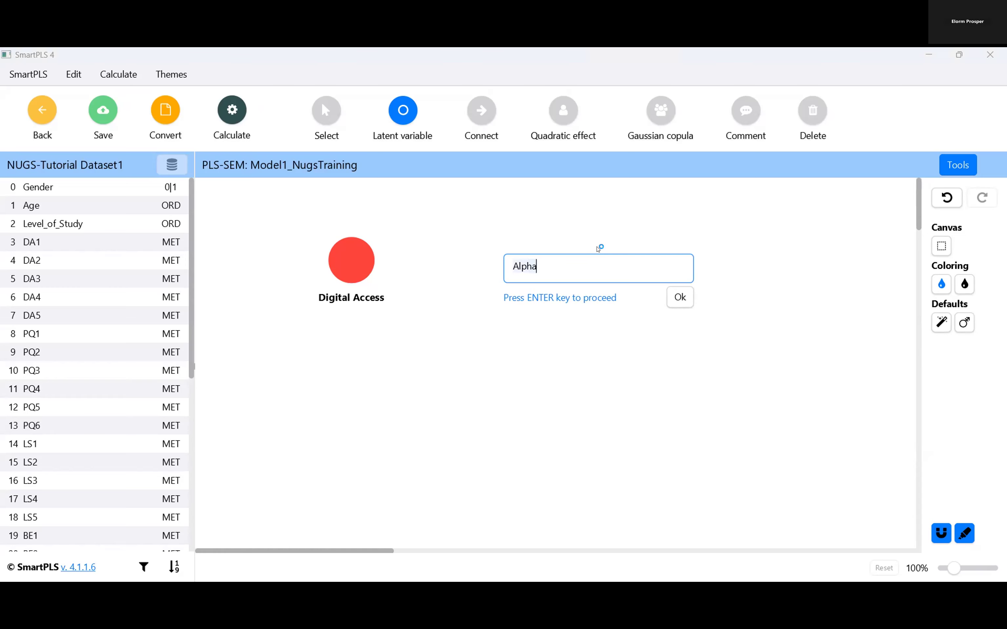
{"action": "type", "text": "Academic Outcomes"}
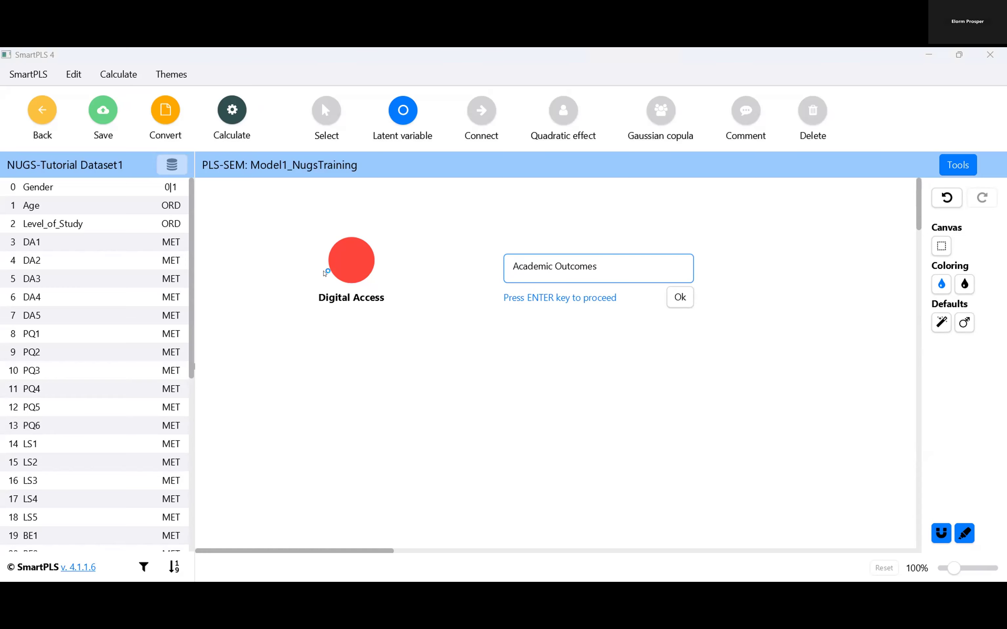
{"action": "key", "text": "Return"}
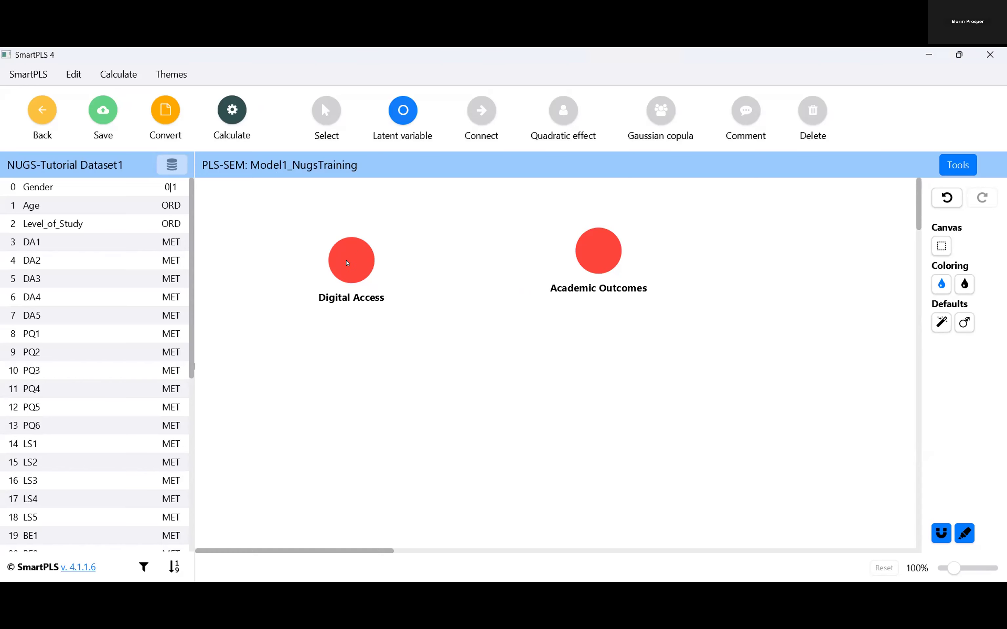
Step: Connect Digital Access to Academic Outcomes with a path and move Academic Outcomes level with and closer to Digital Access
{"action": "key", "text": "c"}
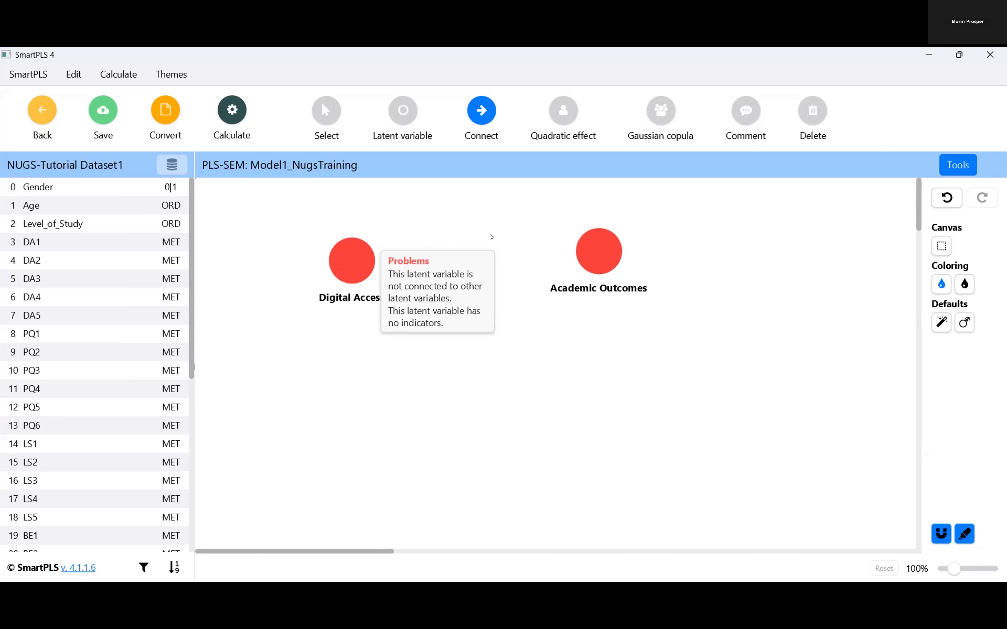
{"action": "left_click", "coordinate": [599, 246]}
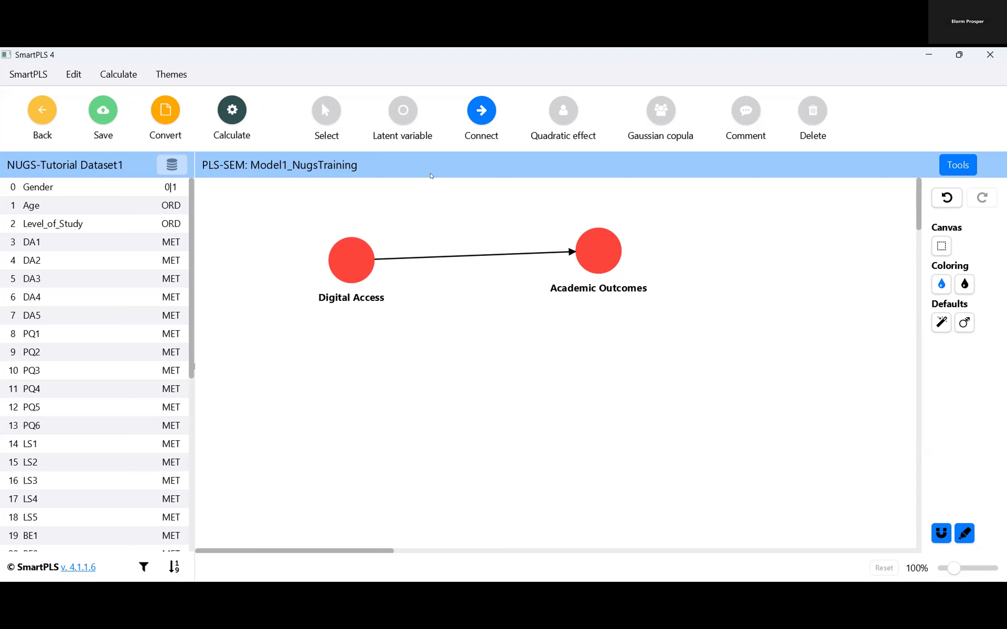
{"action": "left_click", "coordinate": [325, 111]}
{"action": "left_click_drag", "start_coordinate": [583, 252], "coordinate": [579, 261]}
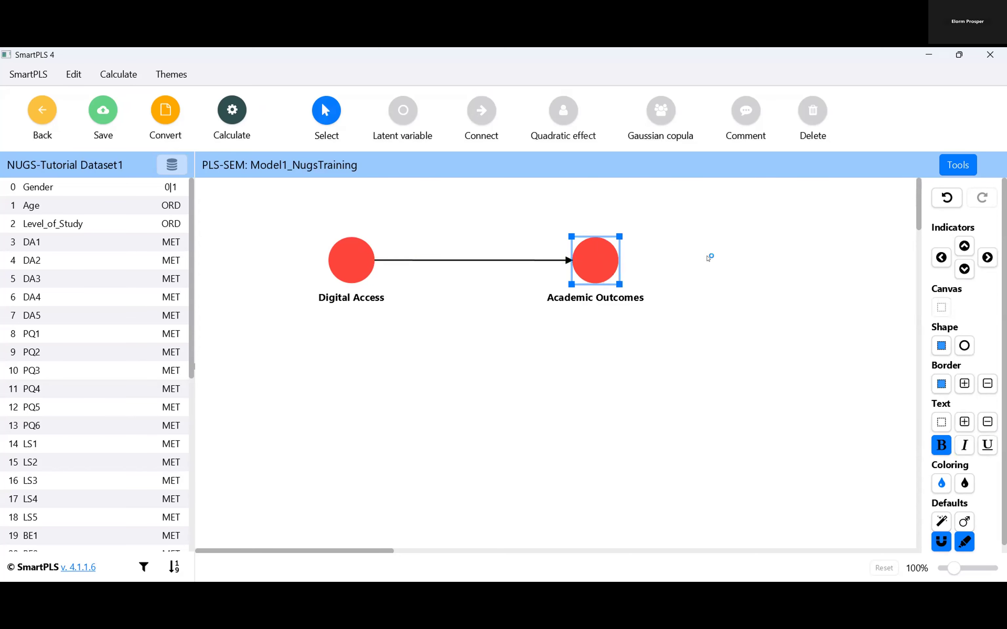
{"action": "left_click_drag", "start_coordinate": [601, 267], "coordinate": [583, 267]}
Step: Try to draw the path from Digital Access to Academic Outcomes again
{"action": "left_click", "coordinate": [468, 140]}
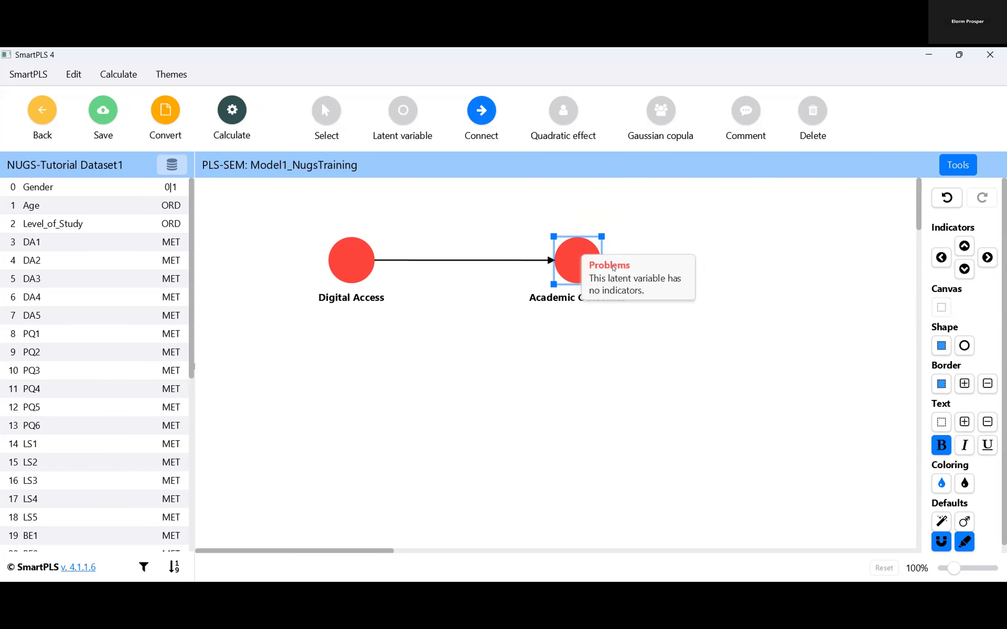
{"action": "left_click", "coordinate": [587, 265]}
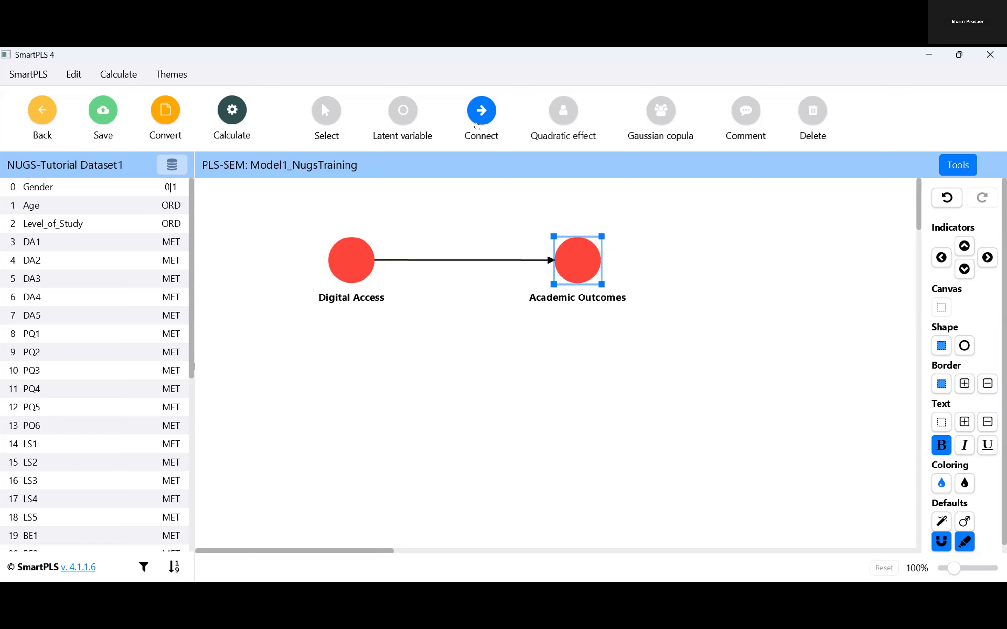
{"action": "left_click", "coordinate": [491, 129]}
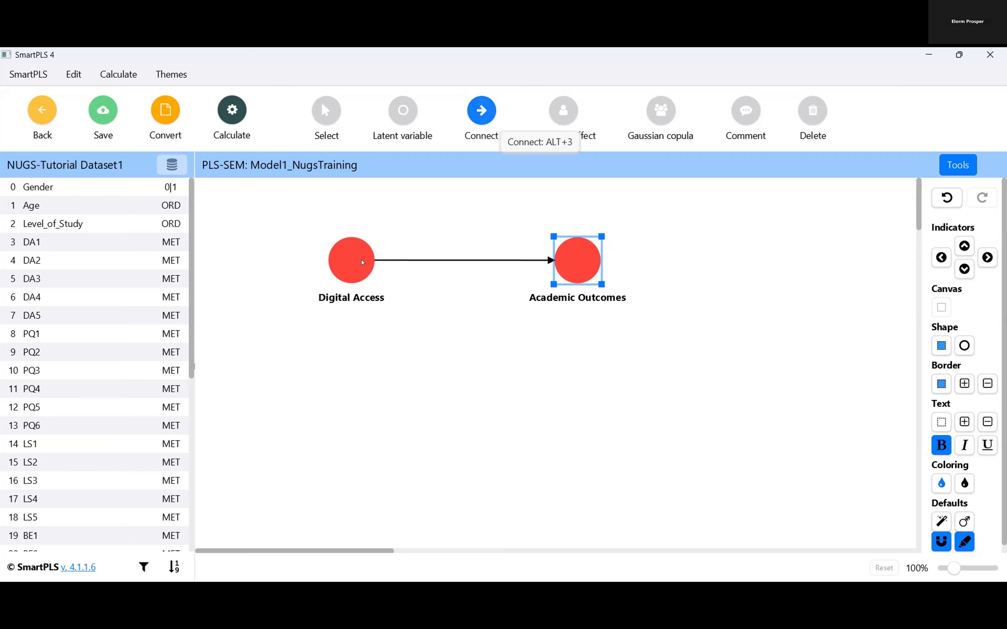
{"action": "mouse_move", "coordinate": [362, 261]}
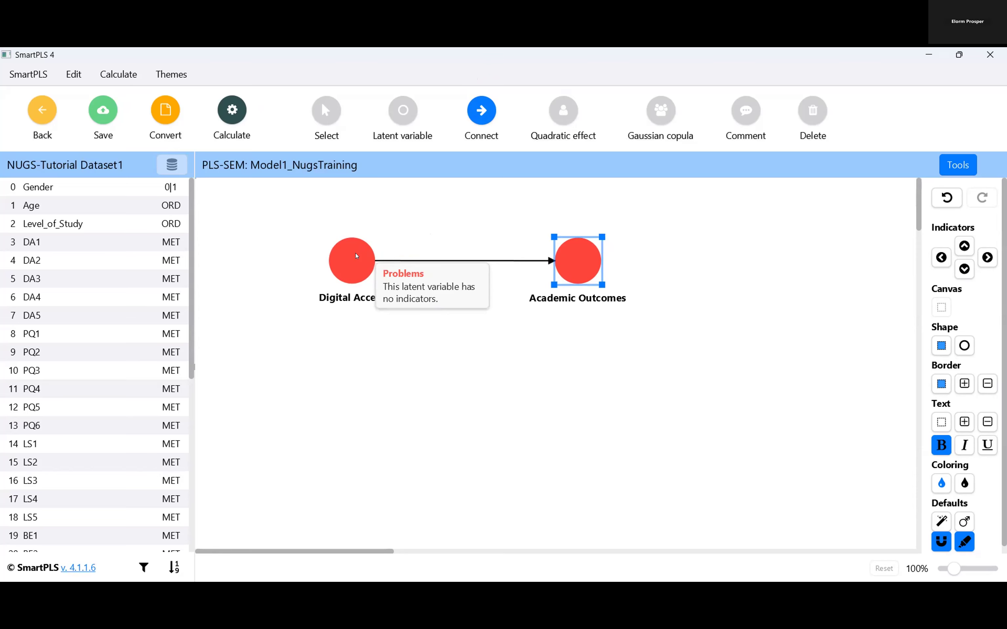
{"action": "left_click", "coordinate": [355, 256]}
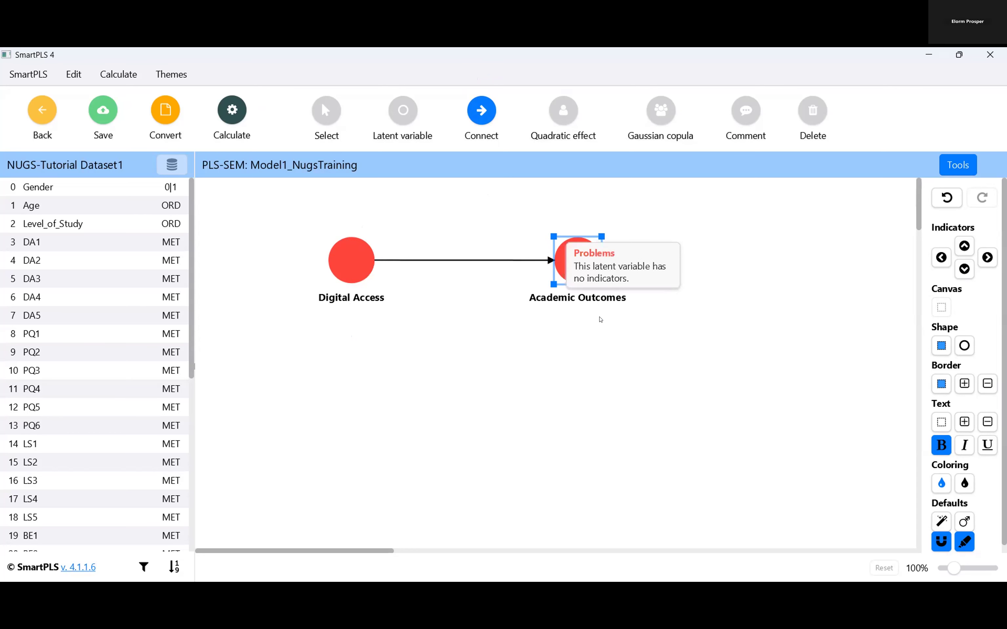
{"action": "key", "text": "Escape"}
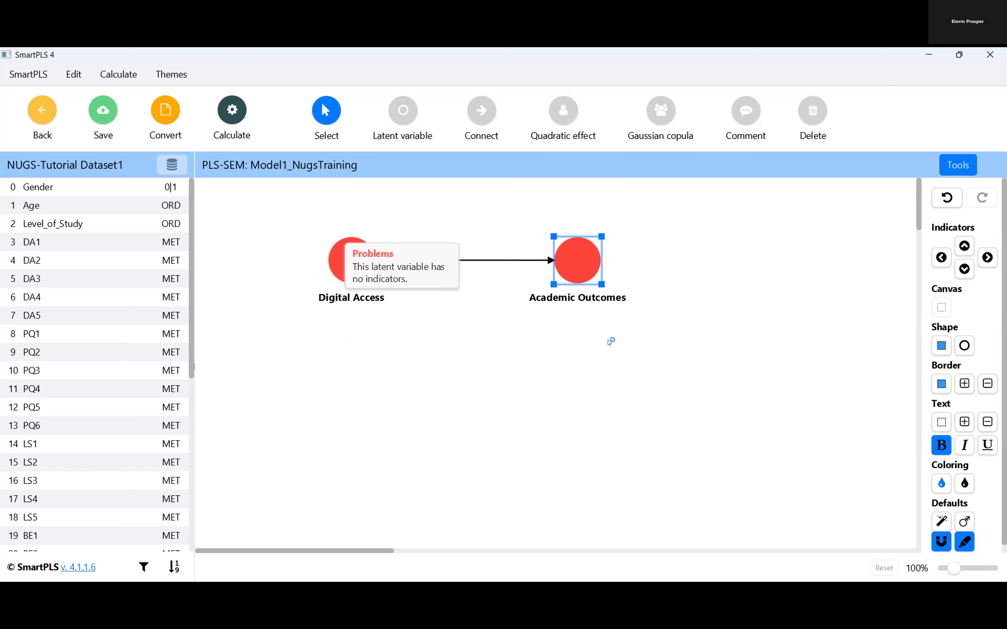
Step: Move both latent variables lower on the canvas, keeping them horizontally aligned
{"action": "key", "text": "ctrl+z"}
{"action": "left_click_drag", "start_coordinate": [608, 362], "coordinate": [621, 342]}
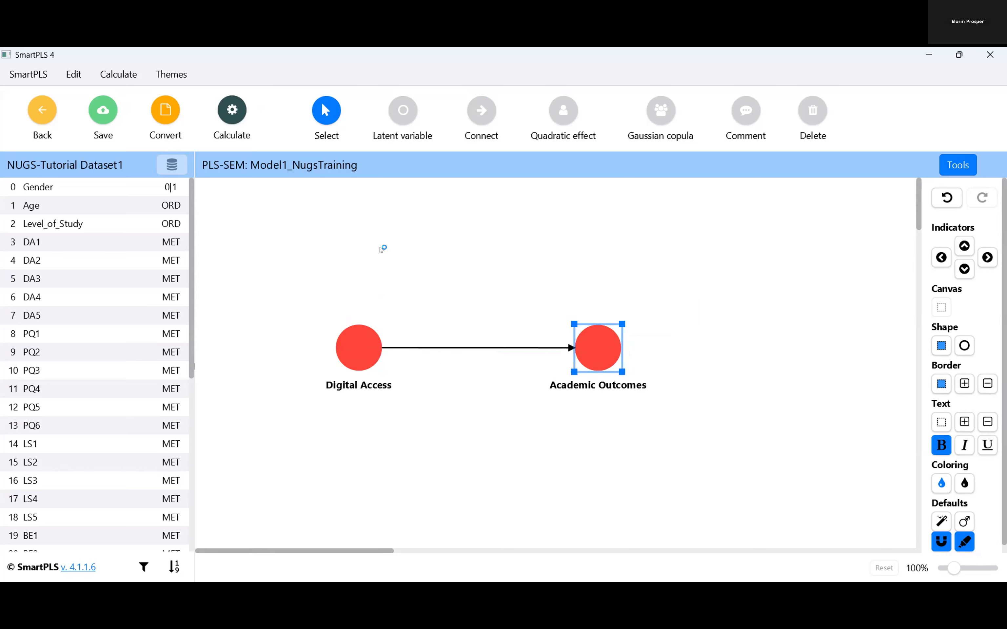
{"action": "left_click_drag", "start_coordinate": [290, 274], "coordinate": [675, 432]}
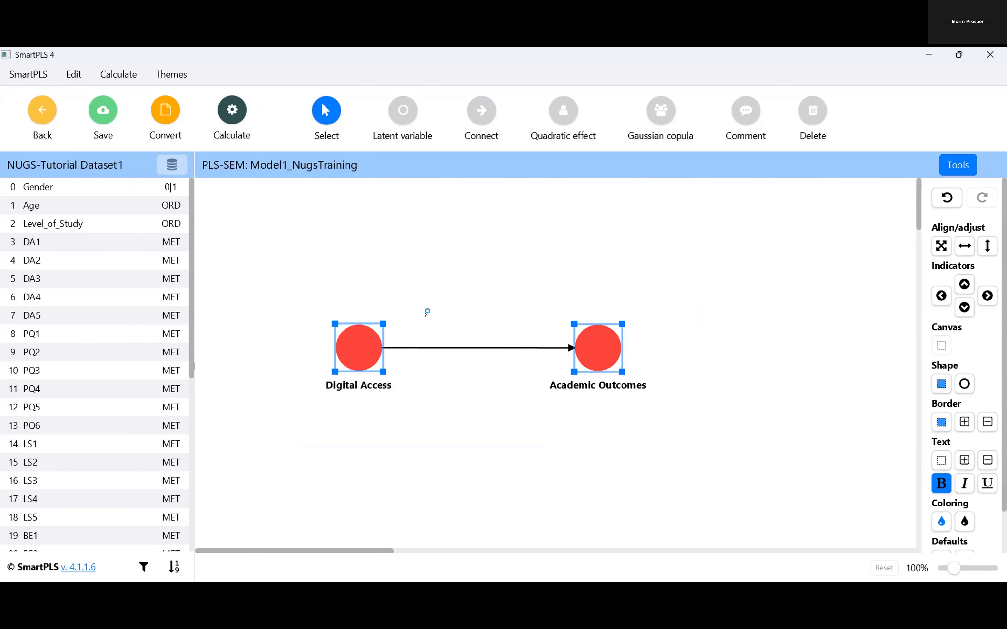
{"action": "left_click", "coordinate": [424, 313]}
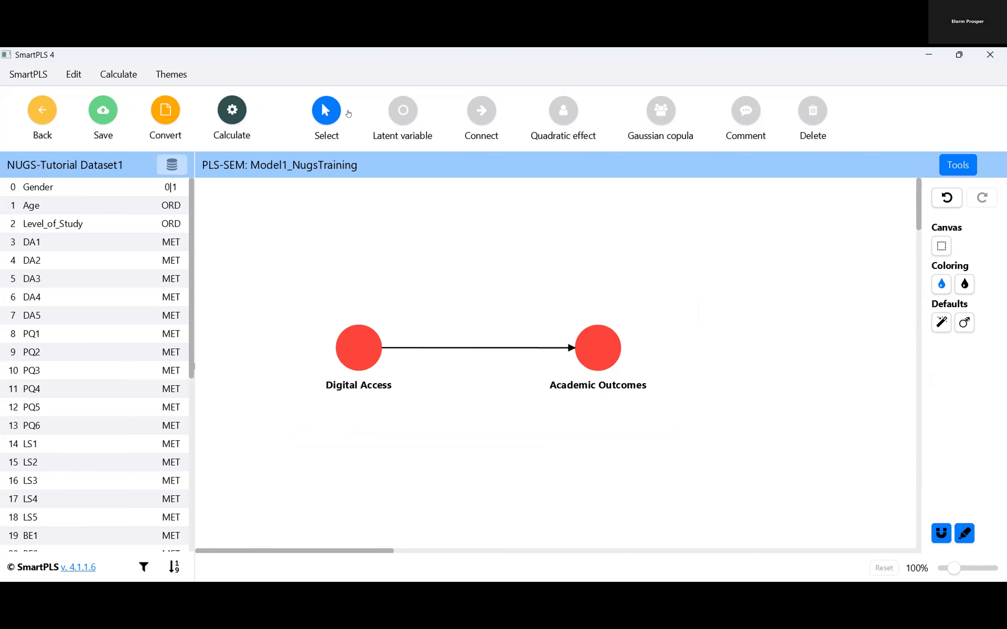
Step: Assign the indicators DA1 to DA5 to the Digital Access latent variable
{"action": "left_click_drag", "start_coordinate": [94, 244], "coordinate": [355, 346]}
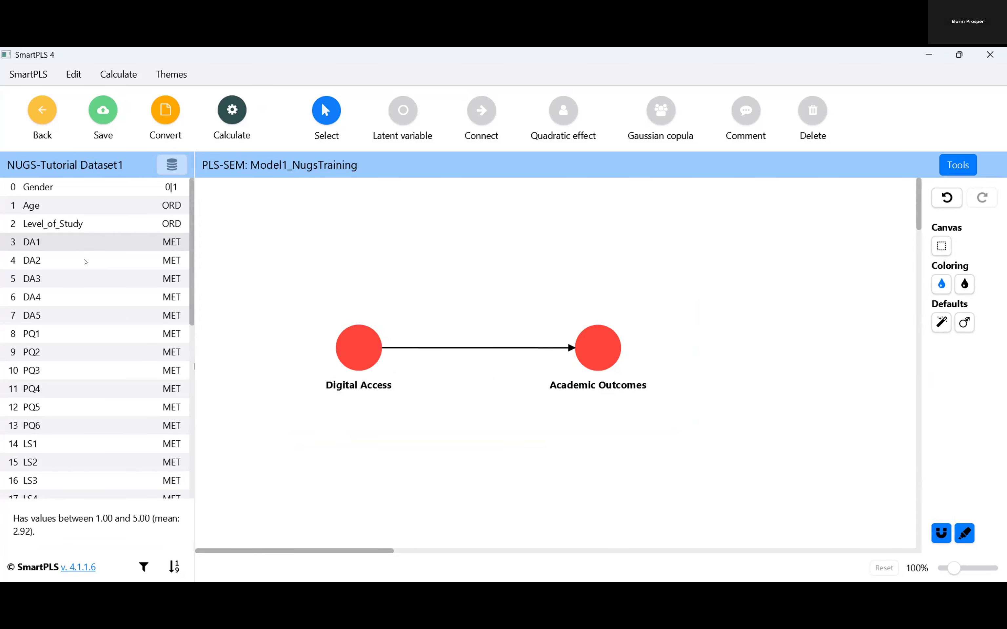
{"action": "left_click_drag", "start_coordinate": [379, 332], "coordinate": [372, 347]}
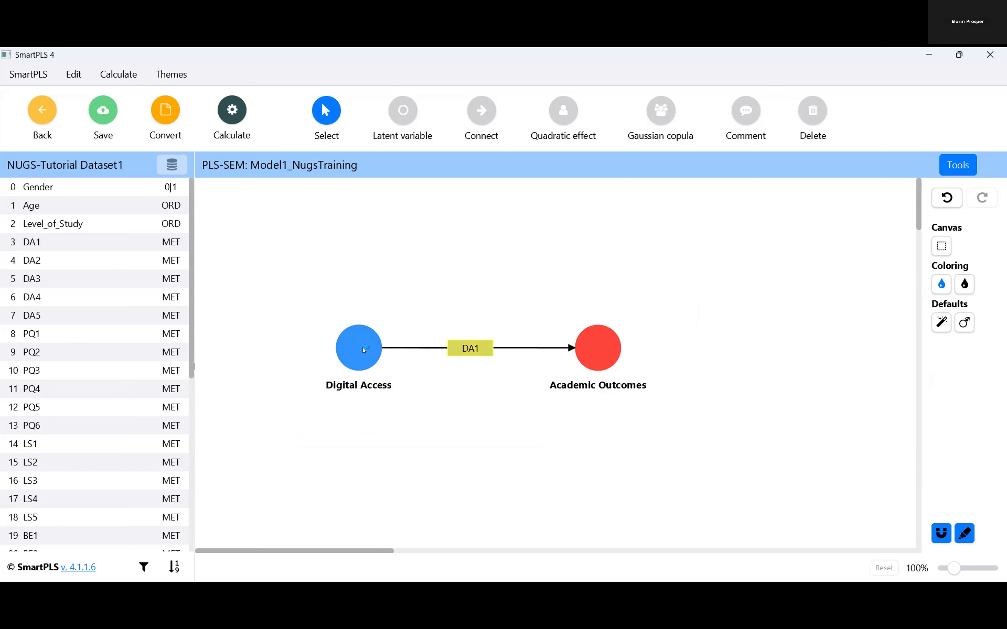
{"action": "left_click_drag", "start_coordinate": [77, 272], "coordinate": [363, 346]}
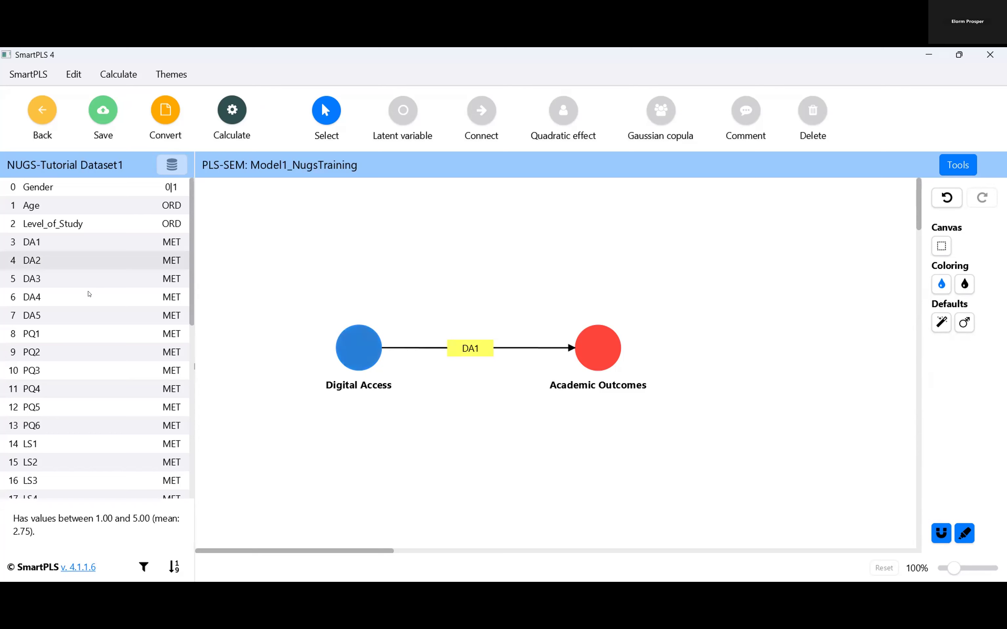
{"action": "left_click_drag", "start_coordinate": [371, 354], "coordinate": [370, 355]}
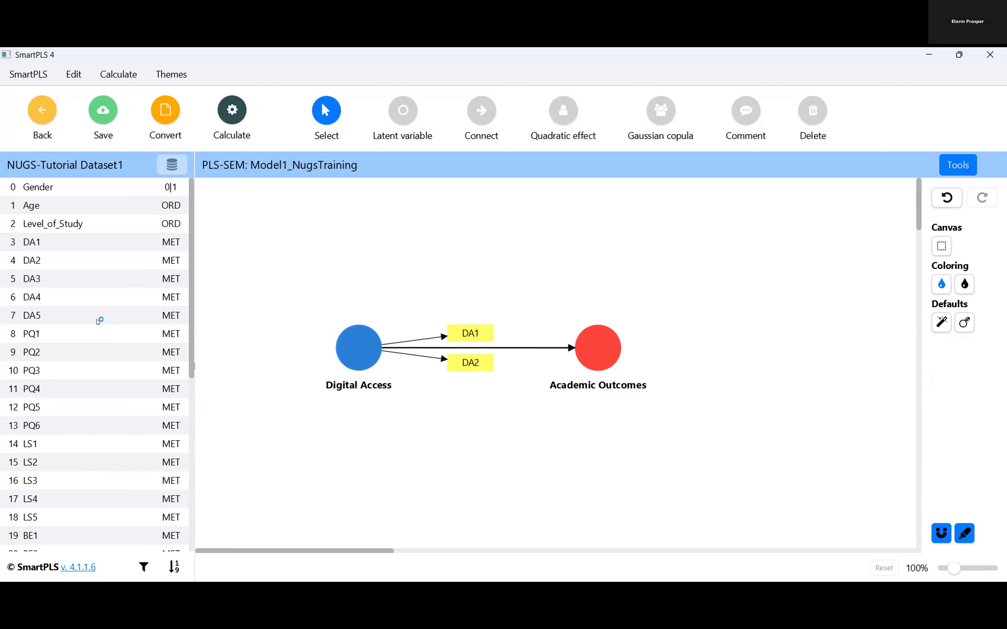
{"action": "left_click_drag", "start_coordinate": [158, 278], "coordinate": [364, 361]}
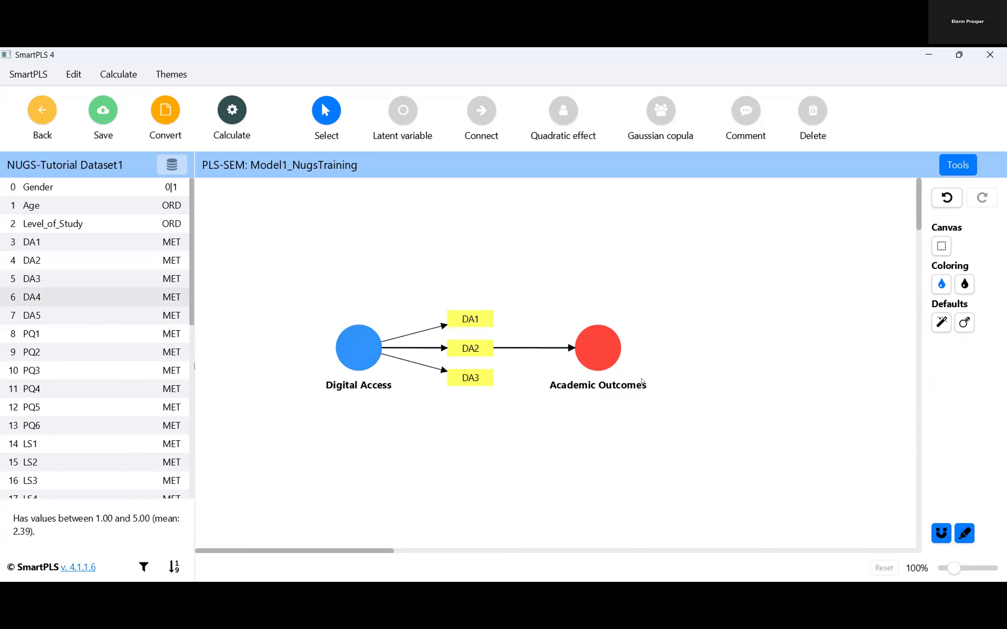
{"action": "left_click_drag", "start_coordinate": [240, 353], "coordinate": [358, 348]}
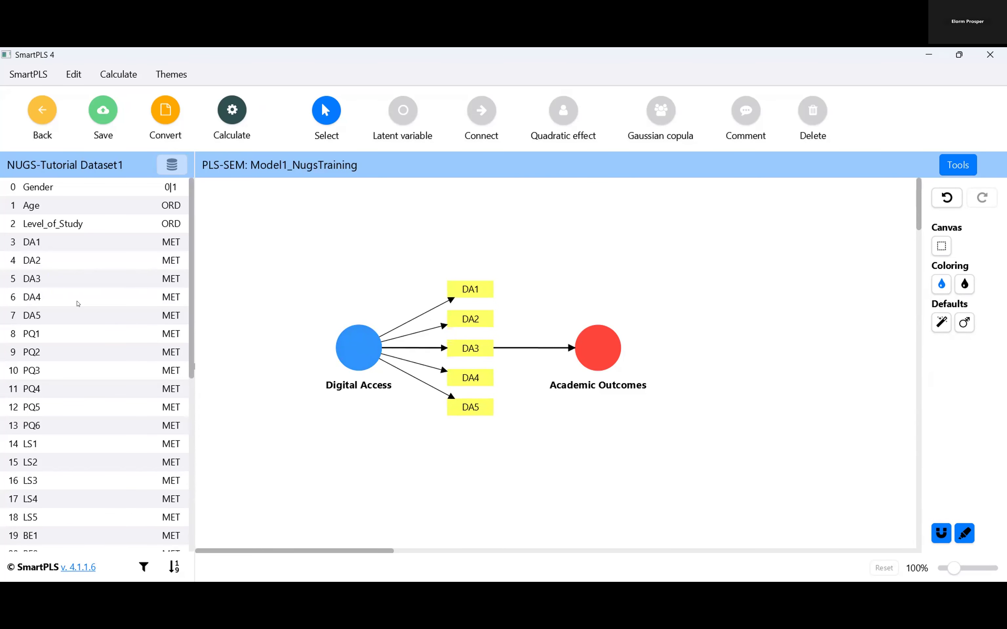
Step: Assign the indicators AO1 to AO4 together to the Academic Outcomes latent variable
{"action": "scroll", "coordinate": [78, 304], "scroll_direction": "down", "scroll_amount": 6}
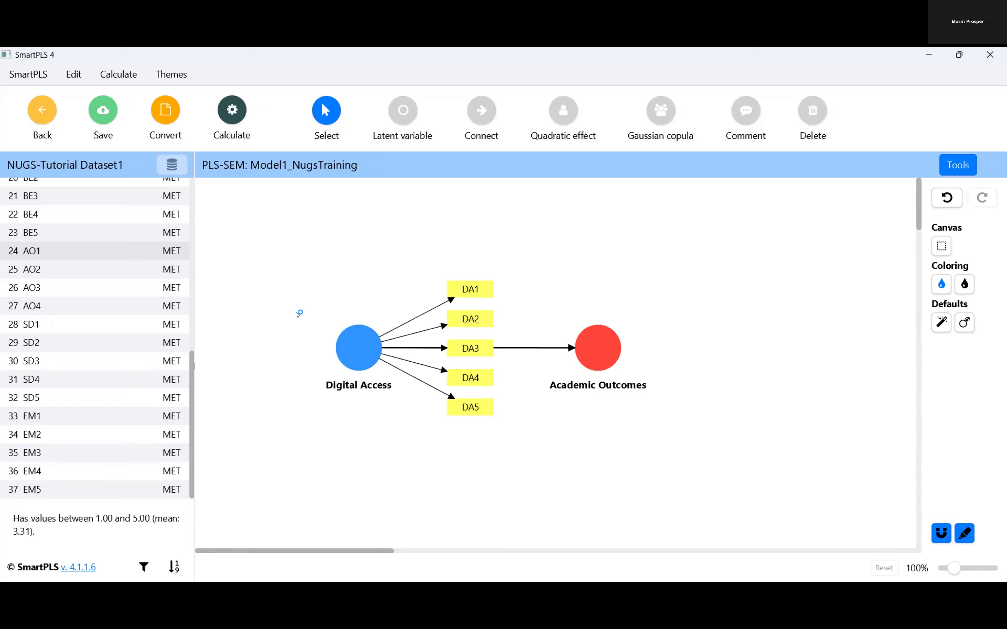
{"action": "left_click", "coordinate": [182, 313], "text": "shift"}
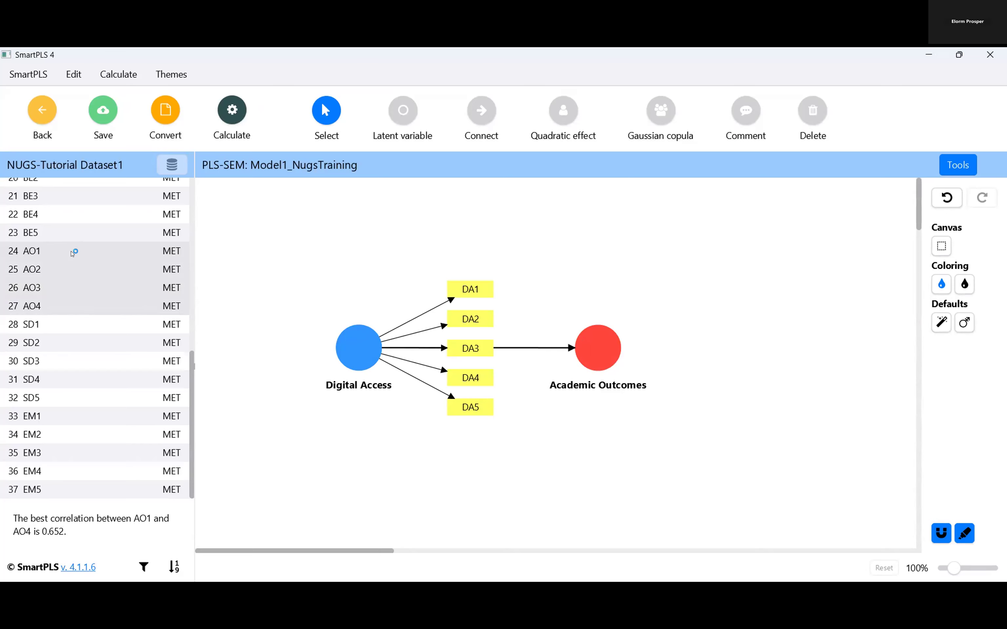
{"action": "left_click_drag", "start_coordinate": [74, 282], "coordinate": [587, 342]}
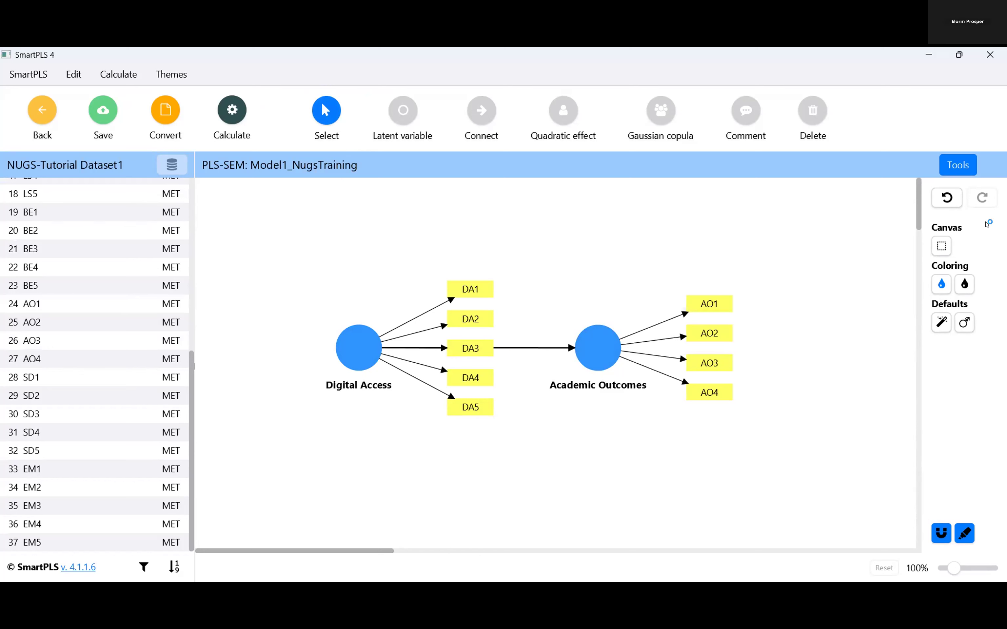
Step: Try the Digital Access indicators below and above the construct, and place DA1 to DA5 on its left side
{"action": "left_click", "coordinate": [943, 196]}
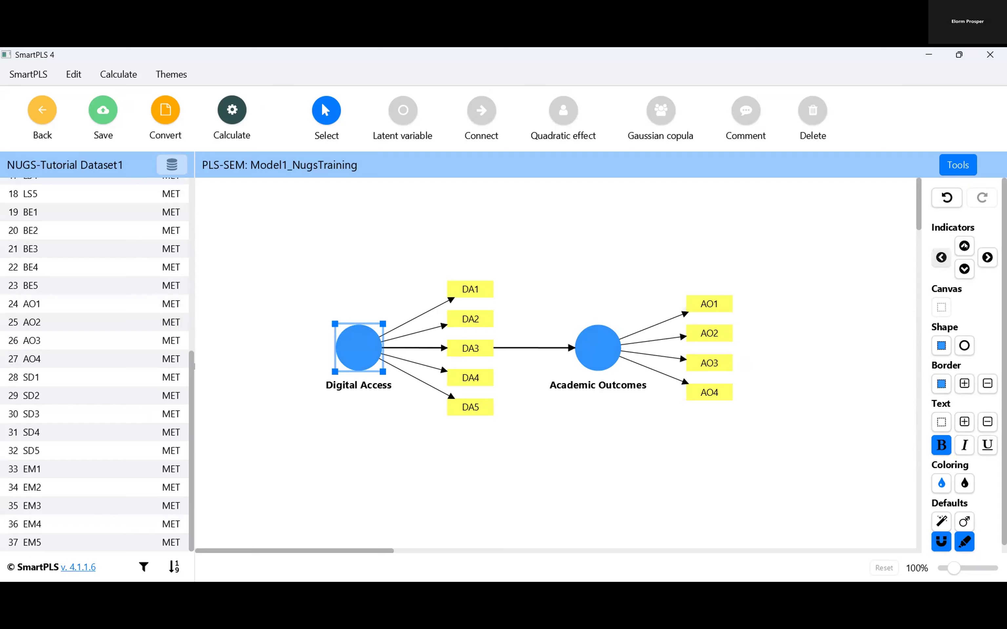
{"action": "left_click", "coordinate": [941, 257]}
{"action": "left_click", "coordinate": [964, 269]}
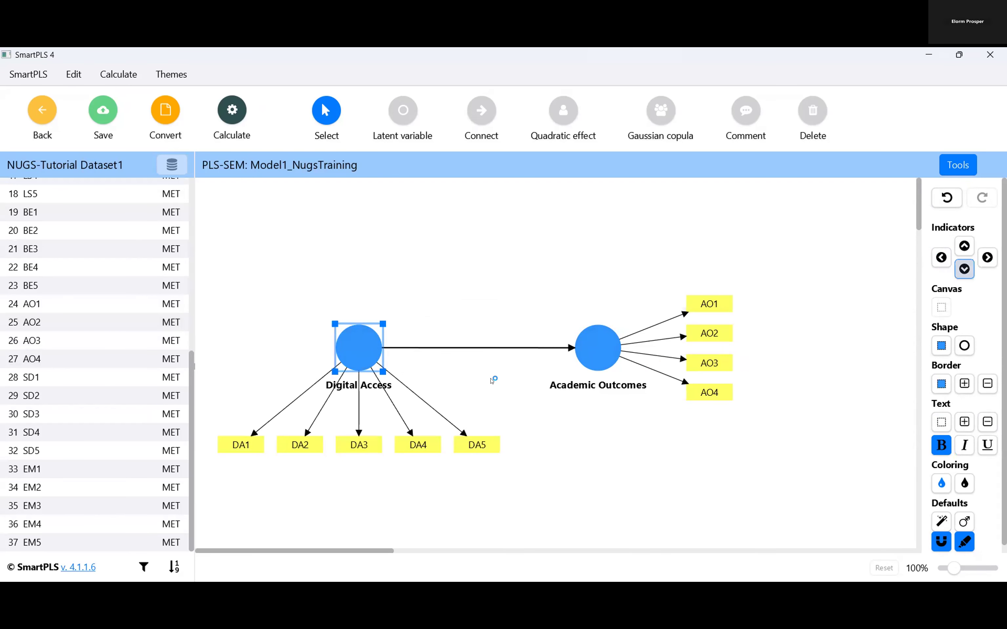
{"action": "left_click", "coordinate": [965, 245]}
{"action": "left_click", "coordinate": [987, 257]}
{"action": "left_click", "coordinate": [965, 269]}
{"action": "left_click", "coordinate": [965, 245]}
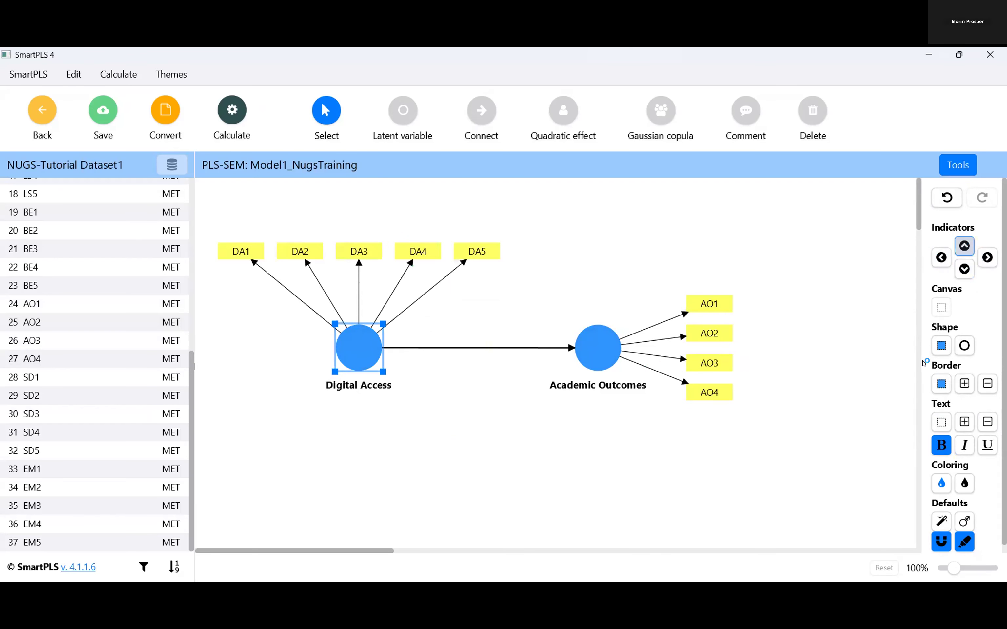
{"action": "left_click", "coordinate": [941, 258]}
{"action": "left_click", "coordinate": [964, 268]}
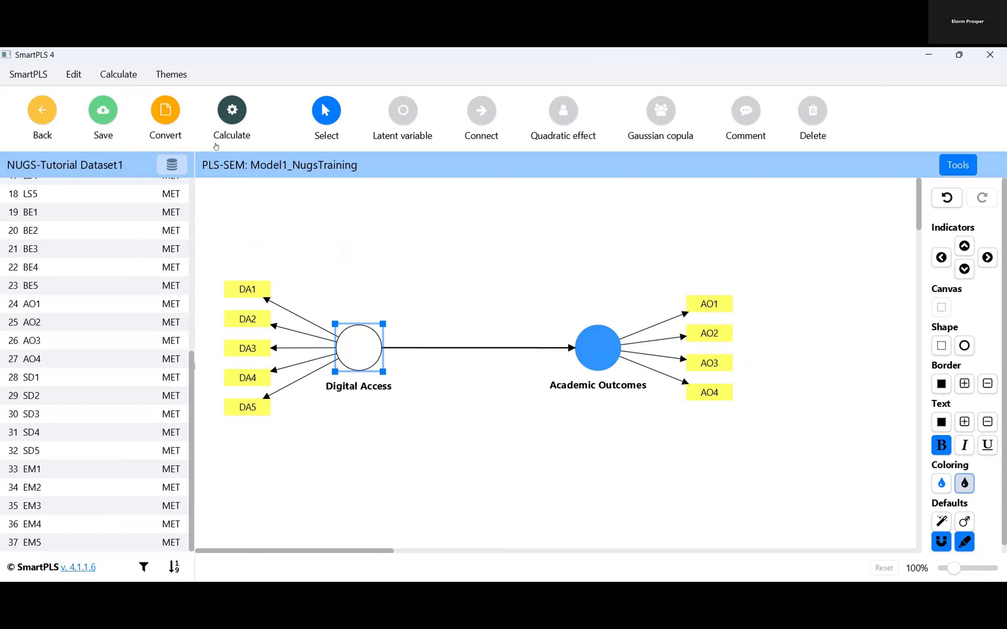
Step: Run the PLS-SEM algorithm with Path weighting, standardized results and default initial weights, and repeat the calculation with the same settings
{"action": "left_click", "coordinate": [316, 279]}
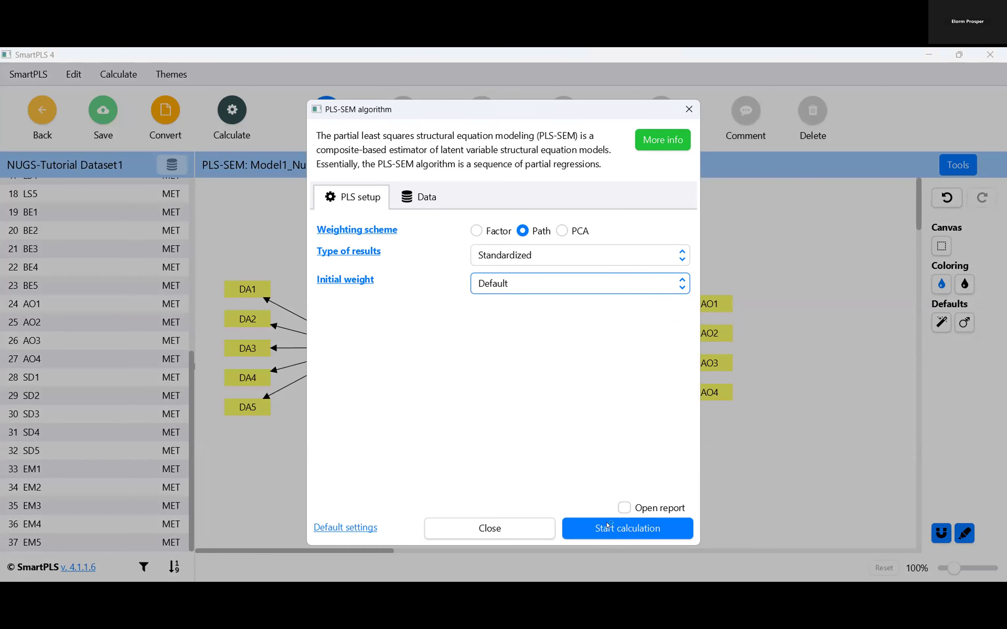
{"action": "key", "text": "Return"}
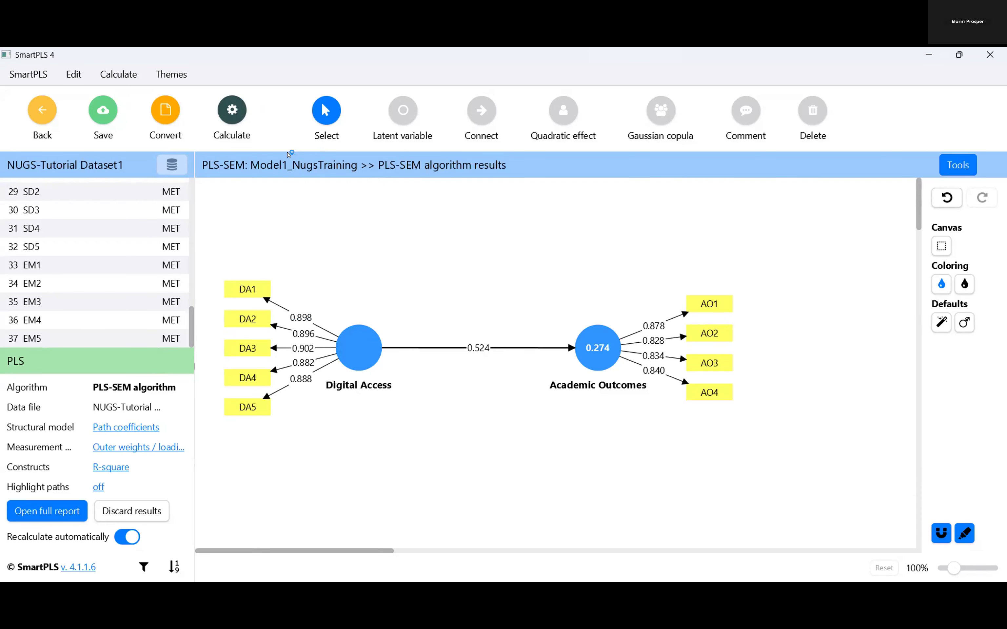
{"action": "left_click", "coordinate": [328, 141]}
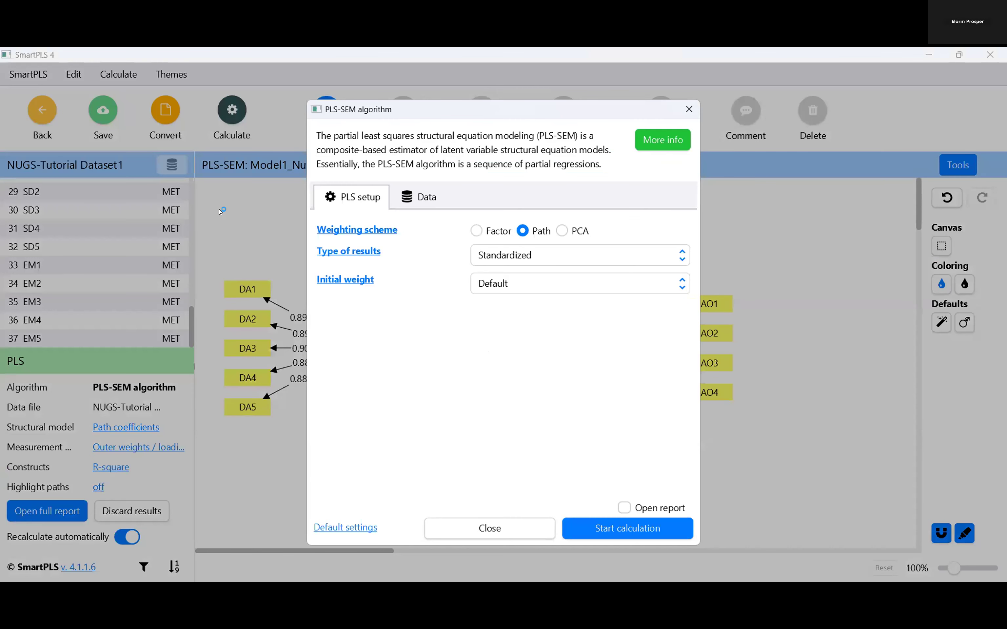
{"action": "key", "text": "Return"}
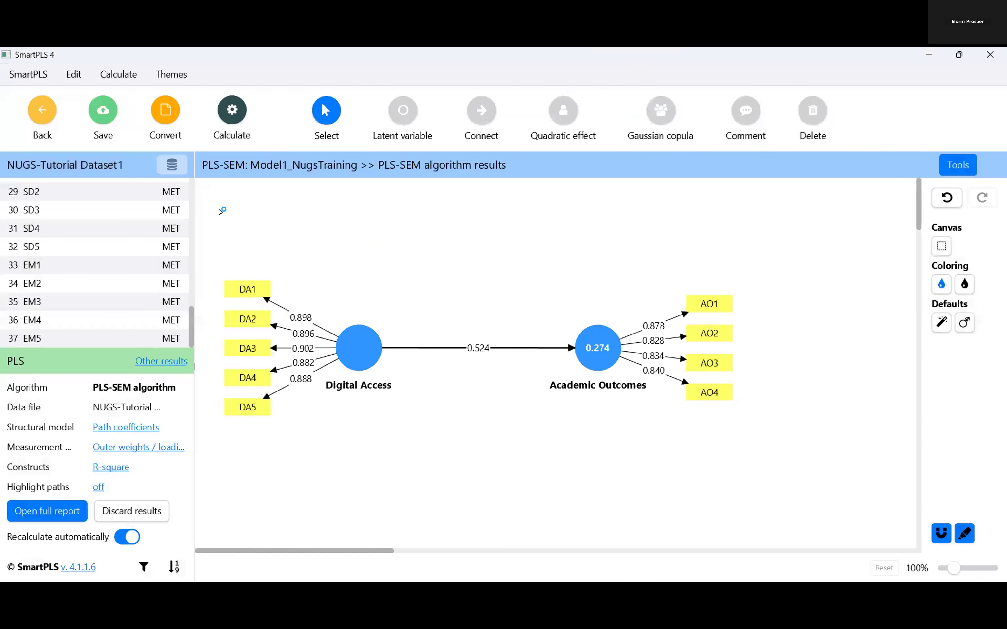